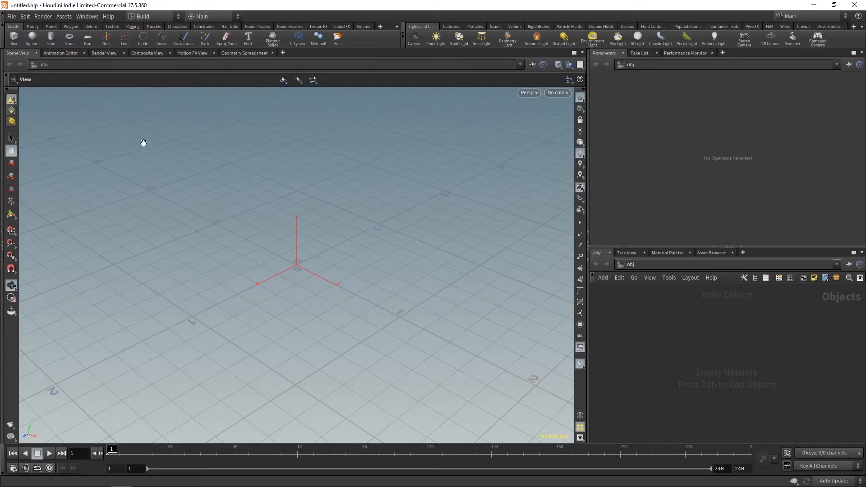
- Create a polygon torus at the scene origin and reposition its node in the object network
left_click(69, 42)
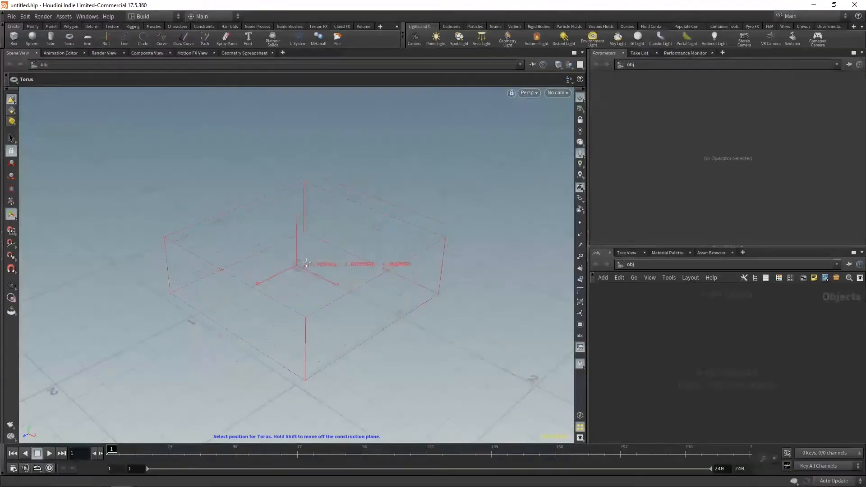
left_click(307, 237)
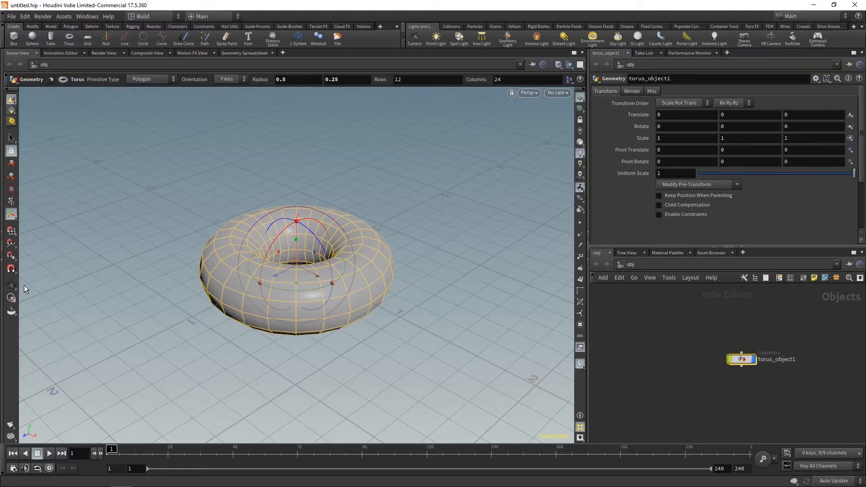
left_click_drag(743, 360, 697, 339)
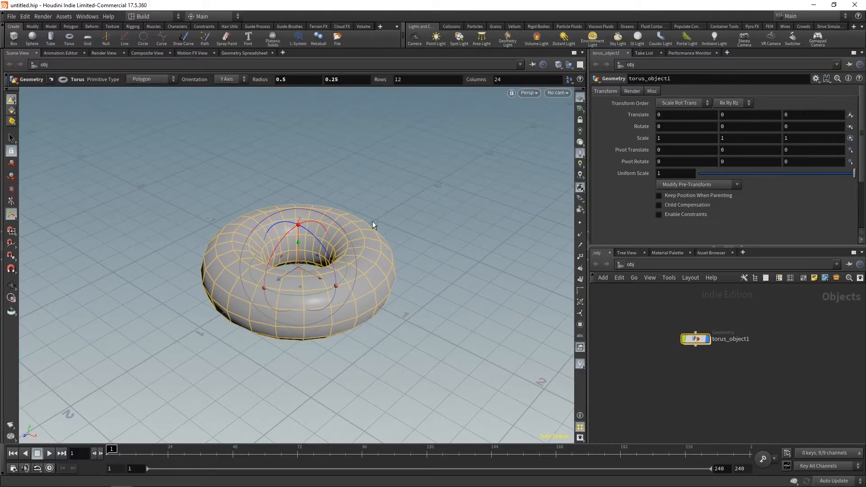
middle_click_drag(783, 359, 756, 371)
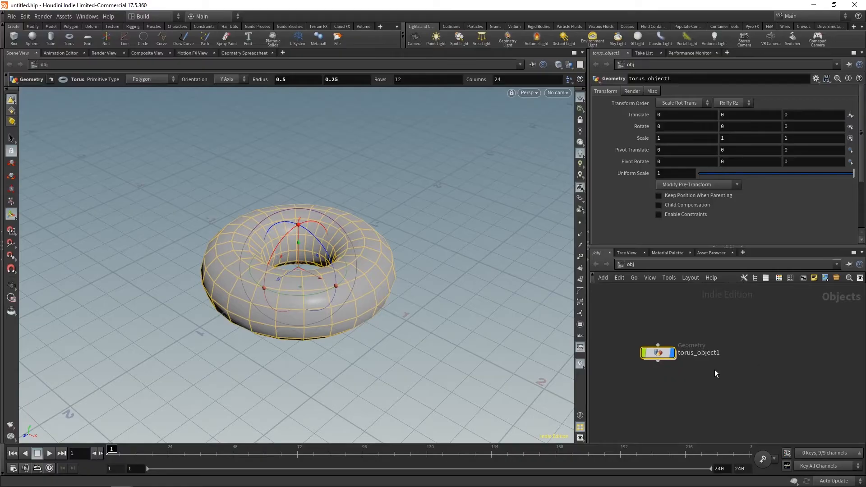
- Rename the torus object as DONUT
double_click(696, 352)
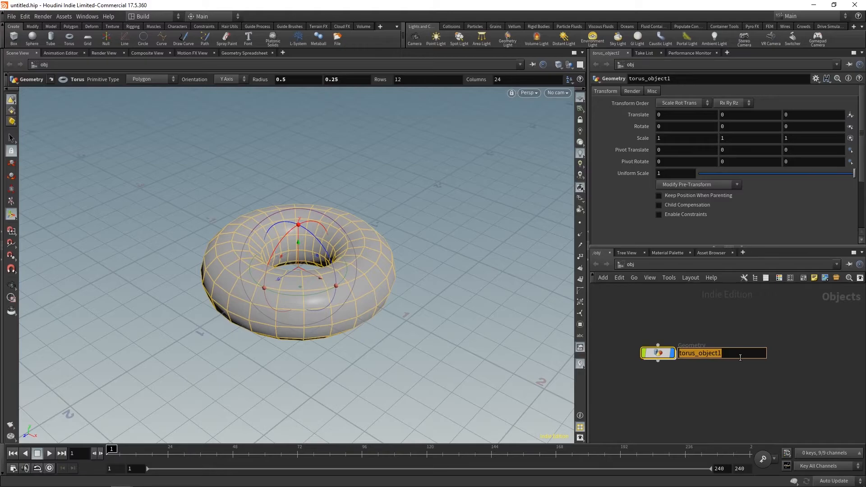
type("DONUT")
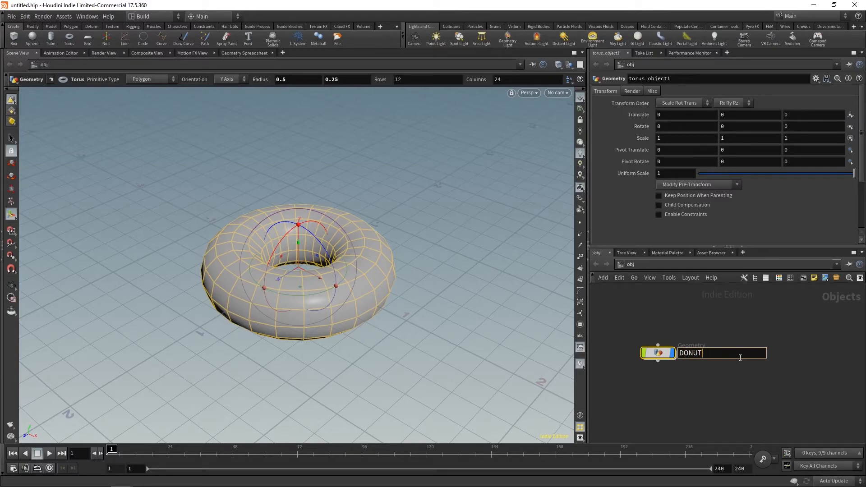
key("Return")
- Enter the DONUT object's geometry network and set the torus to 50 rows and 50 columns
mouse_move(661, 358)
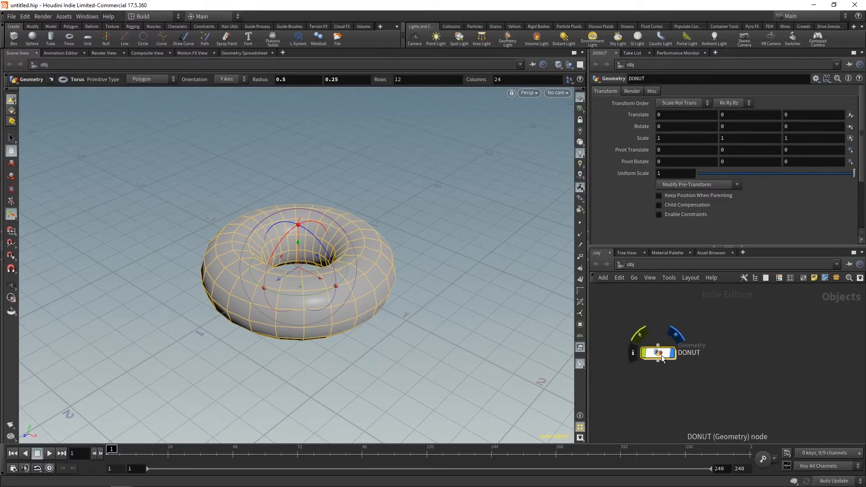
double_click(661, 356)
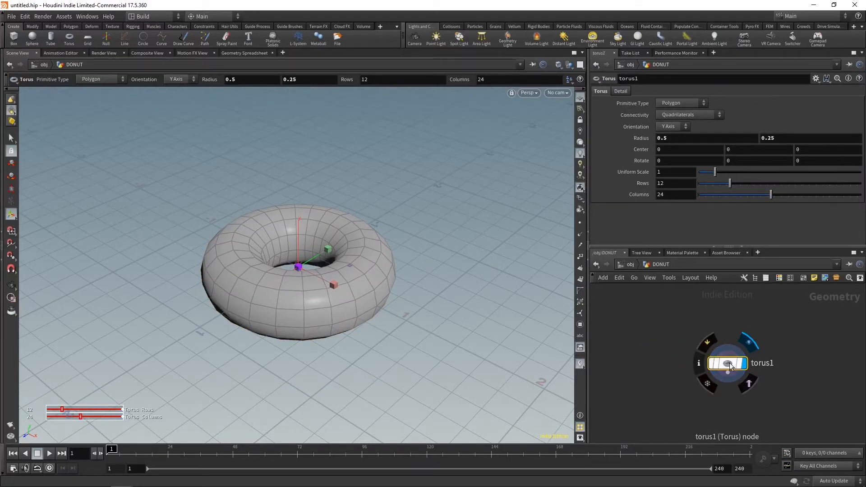
left_click_drag(727, 363, 730, 342)
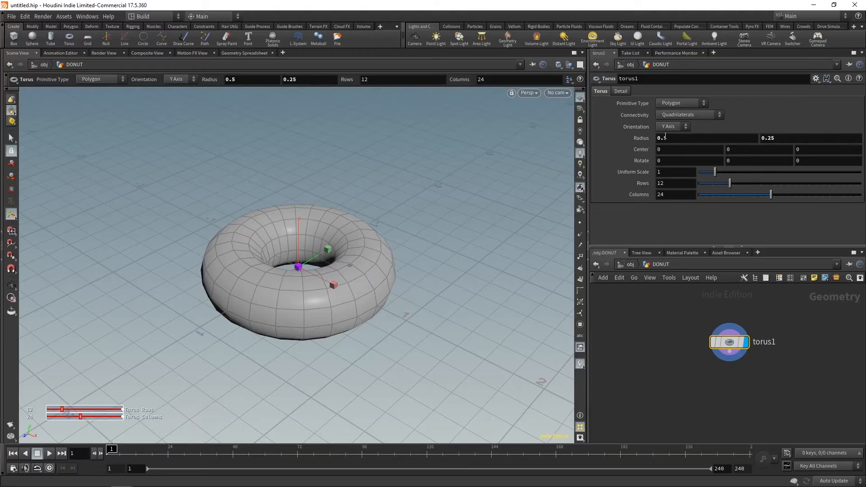
left_click_drag(728, 182, 819, 183)
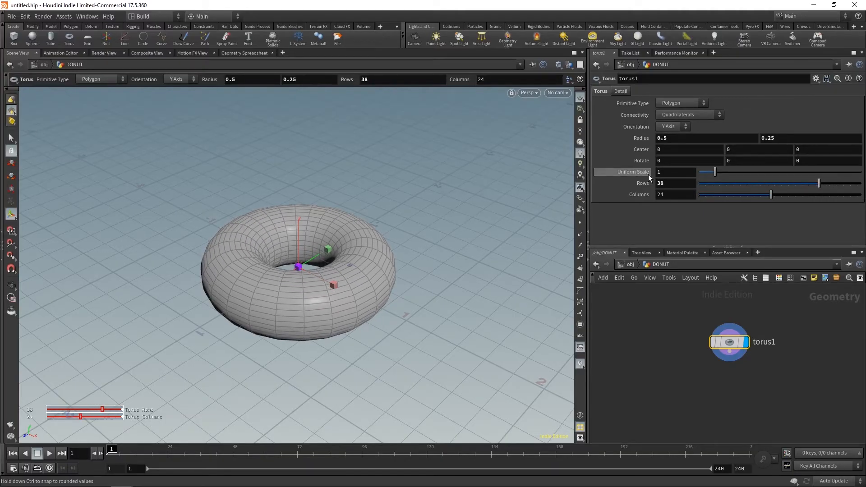
left_click(673, 183)
type("50")
key("Return")
key("Tab")
type("50")
key("Return")
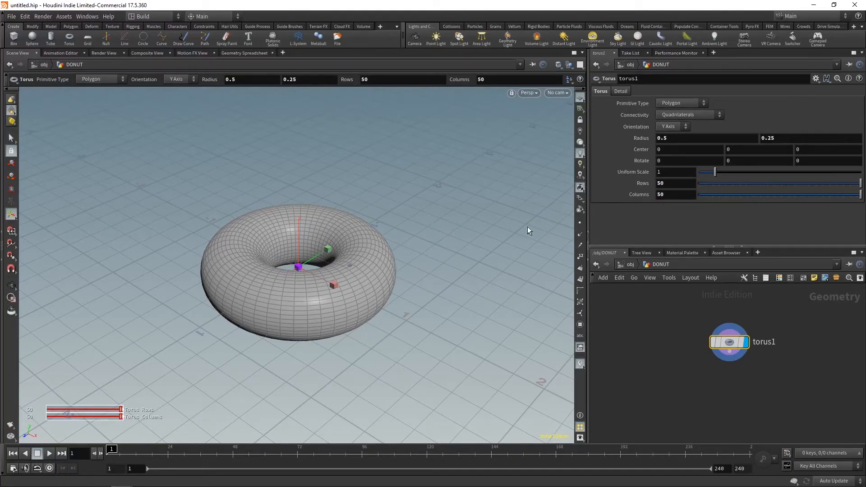
- Add a Color node wired below torus1 and make it the displayed node
scroll(628, 290, "down", 1)
left_click(697, 381)
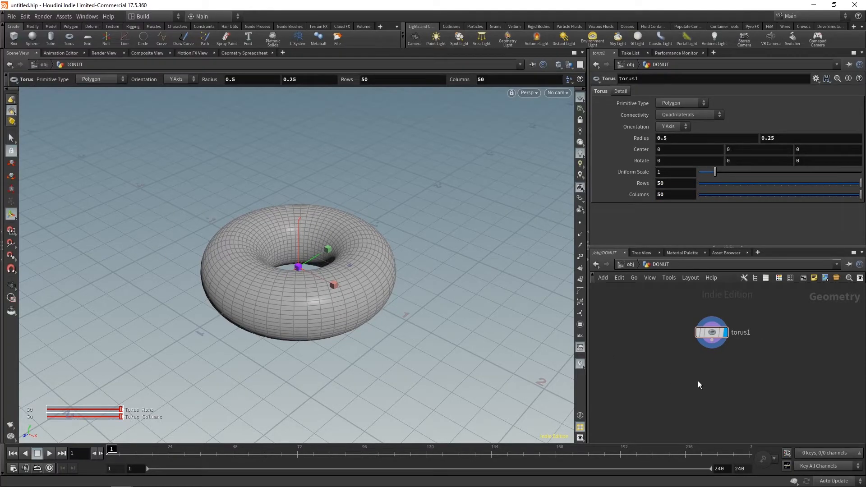
key("Tab")
type("c")
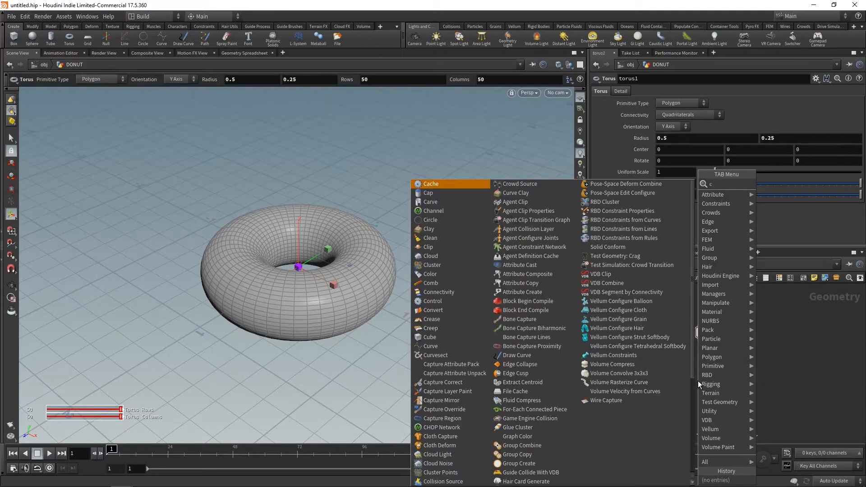
type("olor")
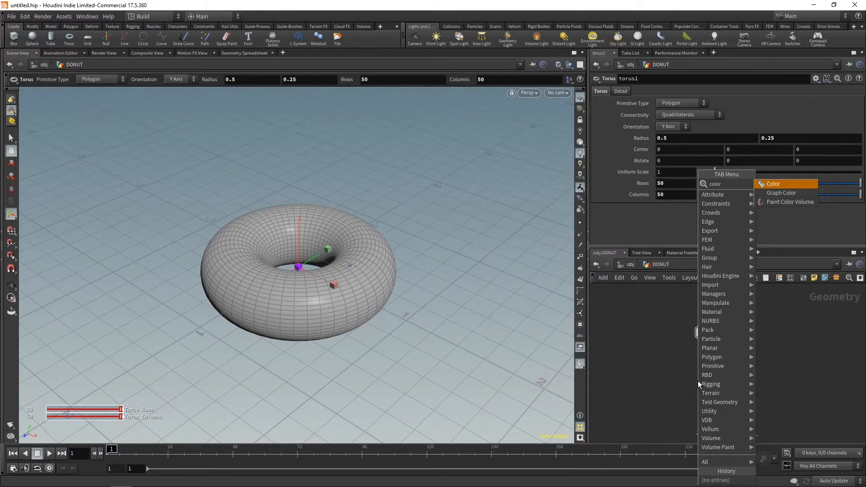
left_click(796, 183)
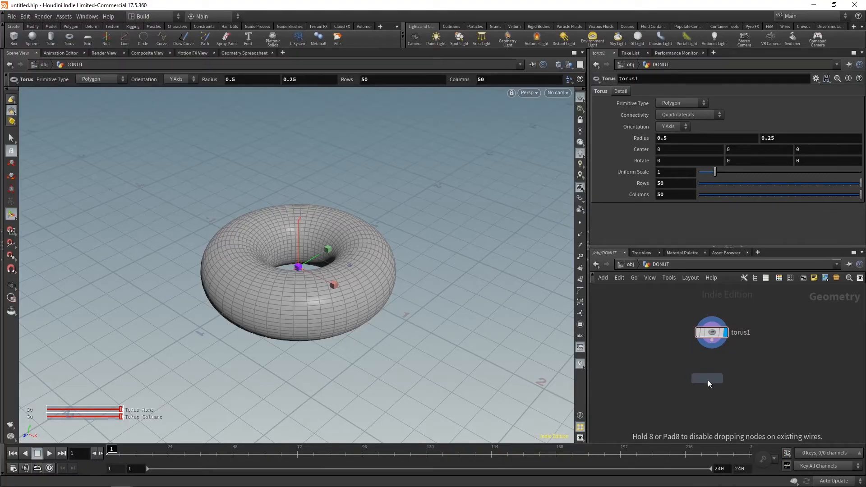
left_click(713, 377)
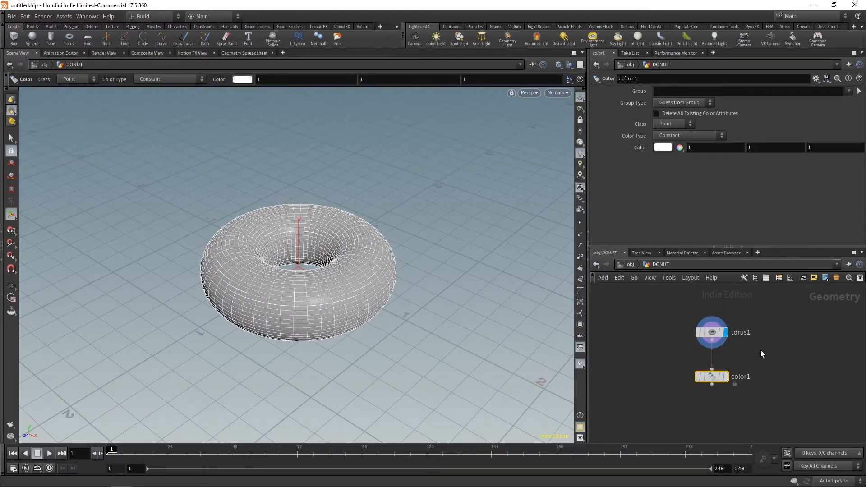
mouse_move(728, 380)
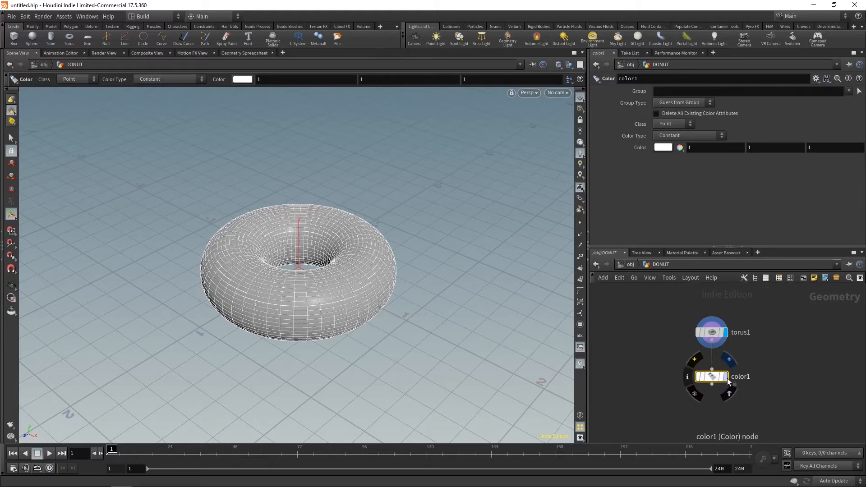
left_click(727, 377)
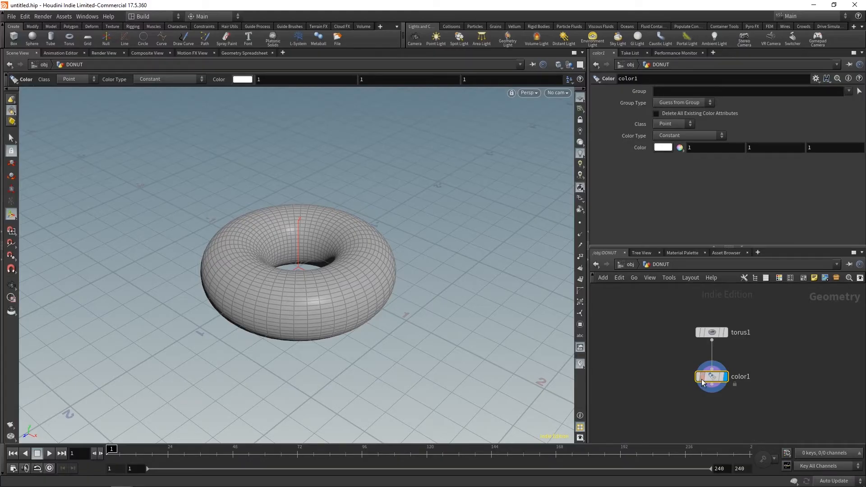
- Set the Color node's constant colour to a dough brown of about 0.73, 0.46, 0.31 RGB
left_click(661, 147)
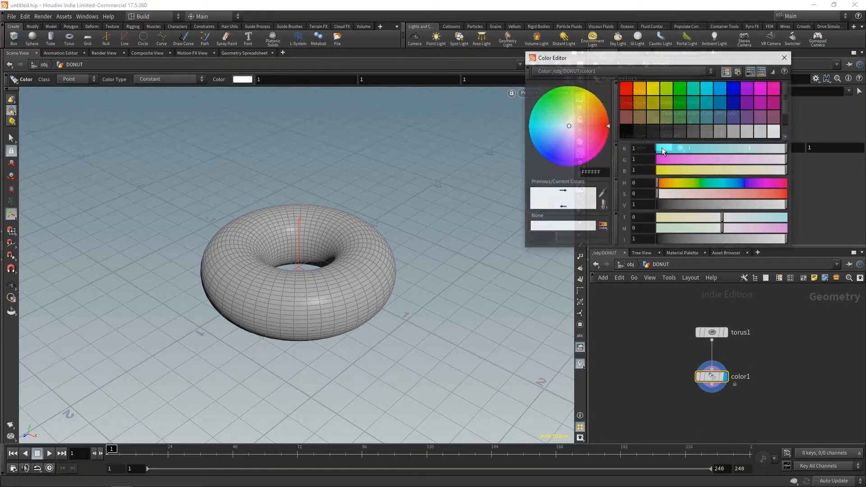
mouse_move(578, 124)
left_mouse_down()
mouse_move(594, 123)
mouse_move(585, 120)
left_mouse_up()
left_click_drag(759, 207, 740, 207)
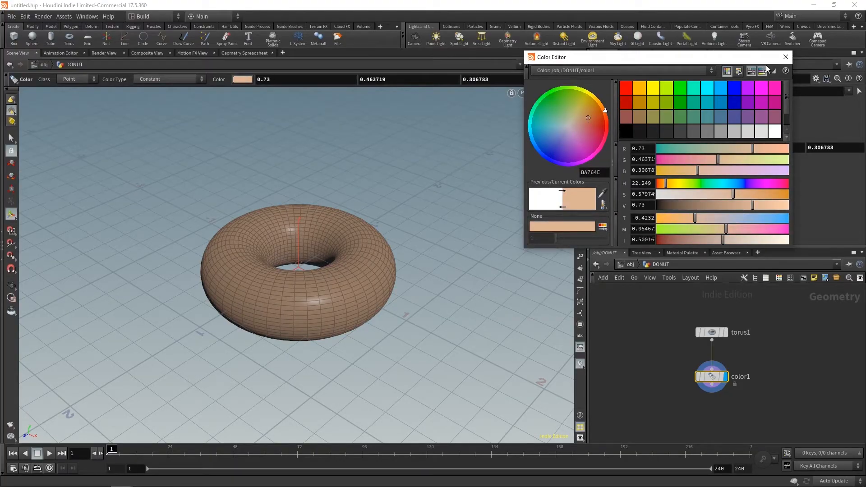
left_click(785, 58)
- Add a Mountain node wired below color1 and make it the displayed node
middle_click_drag(748, 370, 733, 352)
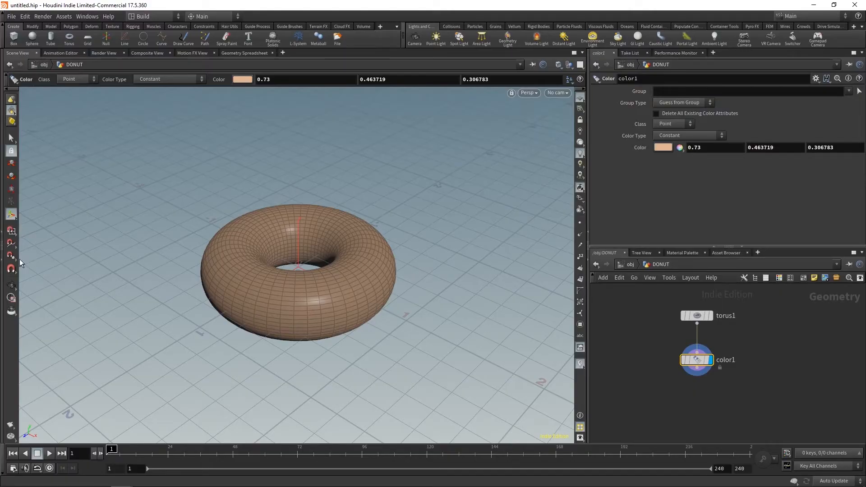
left_click(11, 285)
mouse_move(288, 270)
left_mouse_down()
mouse_move(280, 215)
mouse_move(294, 344)
mouse_move(287, 268)
left_mouse_up()
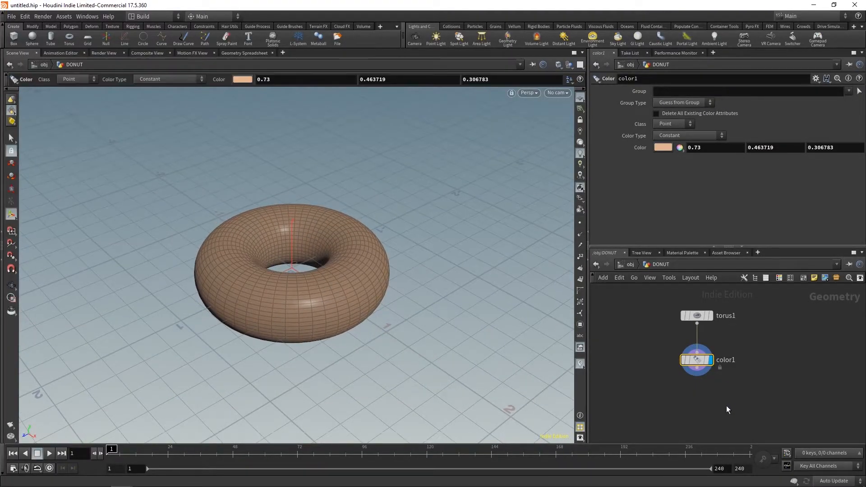
key("Tab")
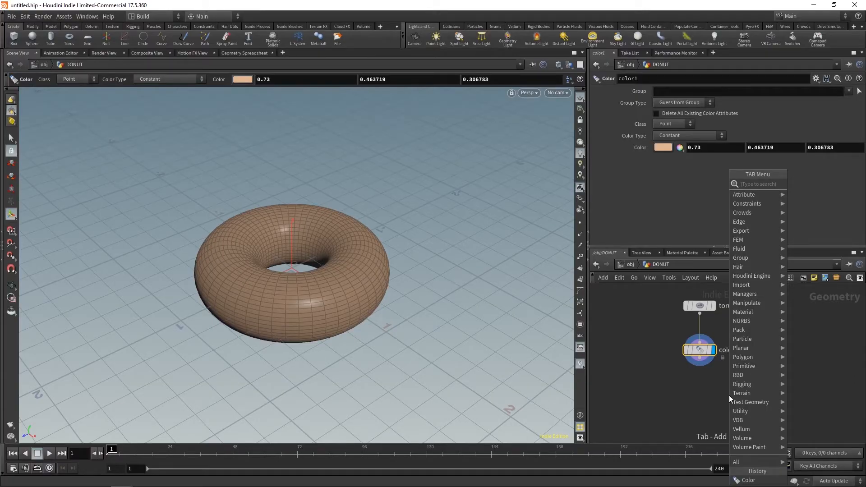
type("mountain")
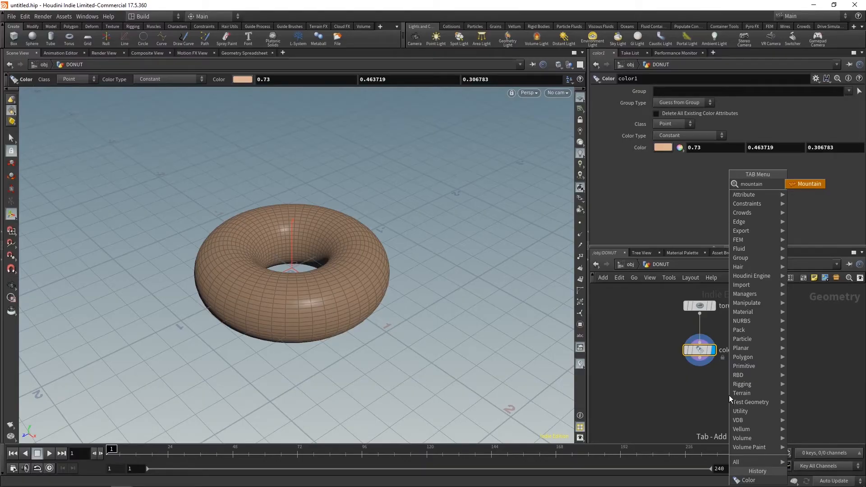
left_click(810, 184)
left_click(707, 394)
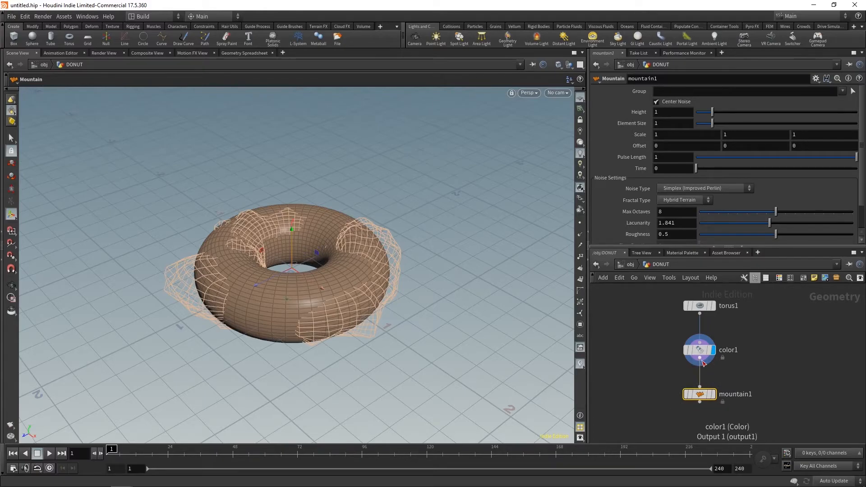
mouse_move(699, 397)
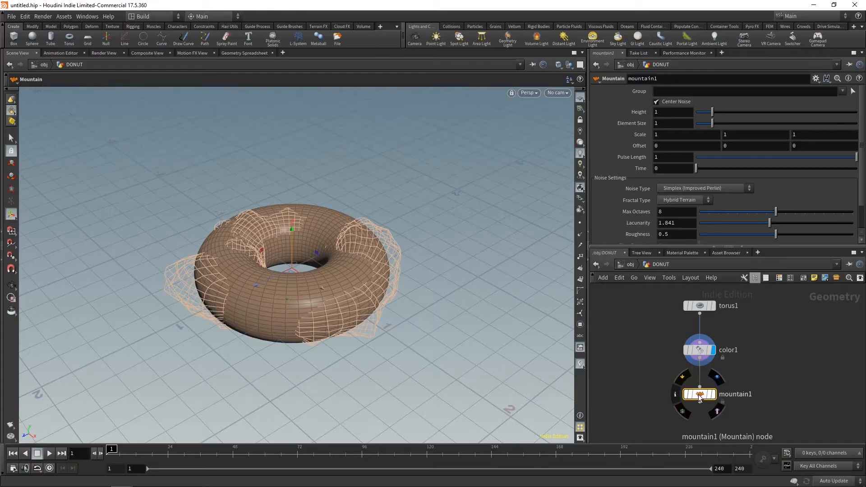
left_click(715, 396)
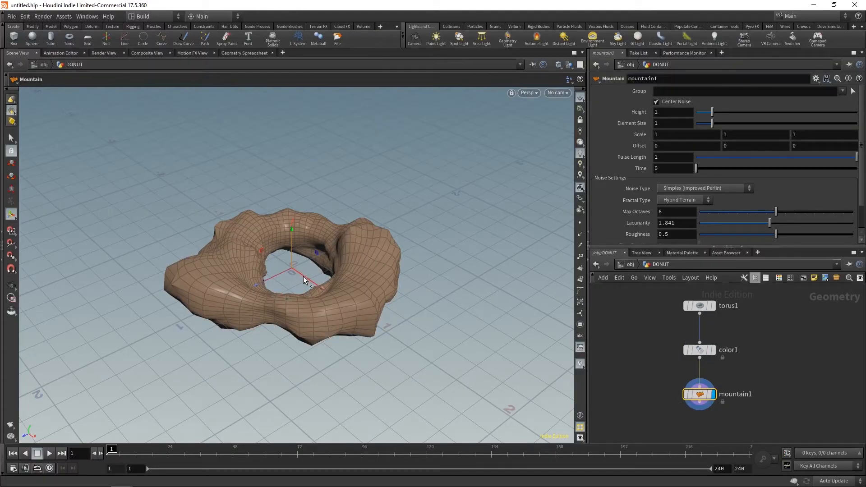
- Set the Mountain node's noise height to 0.1 and inspect the deformed donut from several angles
key("Escape")
left_click_drag(281, 281, 317, 284)
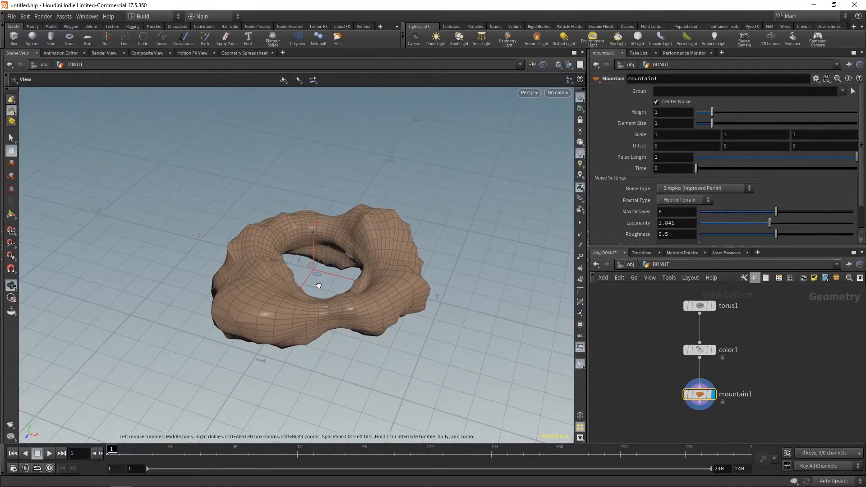
key("Return")
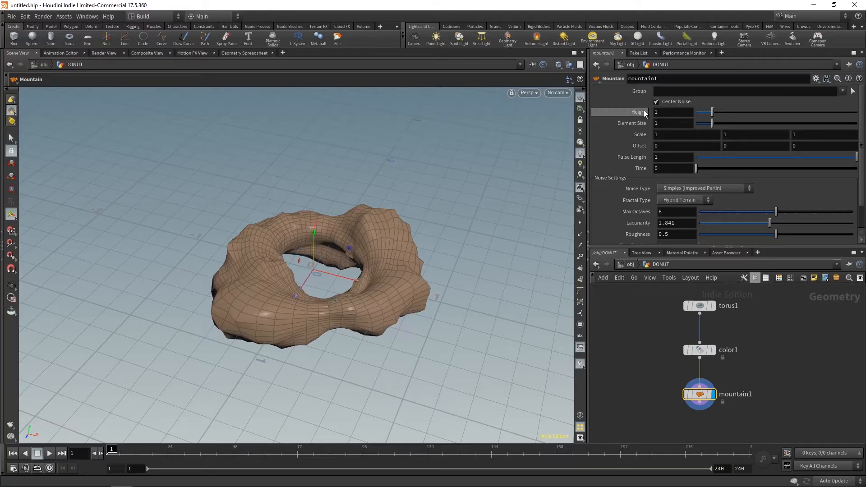
left_click_drag(353, 291, 360, 251, "alt")
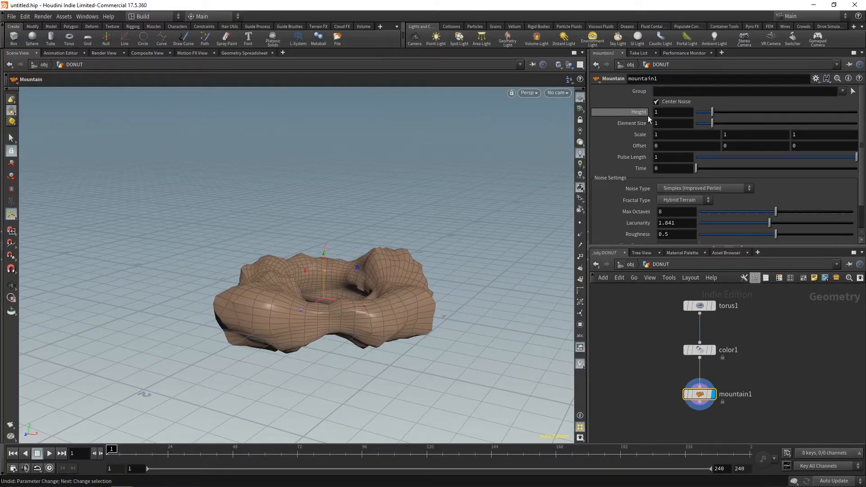
middle_click_drag(639, 114, 595, 116)
key("Escape")
mouse_move(342, 305)
left_mouse_down()
mouse_move(344, 412)
mouse_move(253, 294)
mouse_move(300, 222)
mouse_move(464, 199)
mouse_move(464, 315)
mouse_move(342, 324)
mouse_move(331, 278)
mouse_move(332, 332)
mouse_move(331, 319)
mouse_move(345, 304)
left_mouse_up()
scroll(773, 358, "down", 1)
middle_click_drag(773, 358, 762, 354)
scroll(762, 353, "up", 1)
left_click_drag(344, 241, 346, 257)
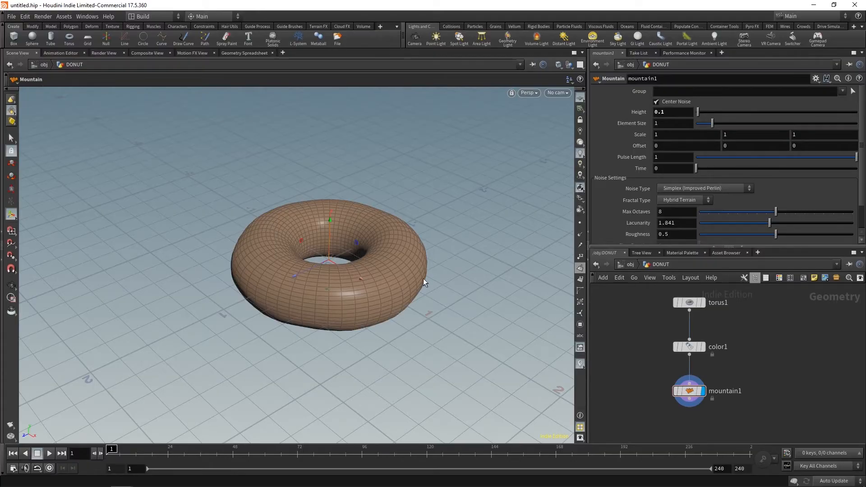
- Add a Null node to the network and place it directly below mountain1
middle_click_drag(794, 384, 793, 366)
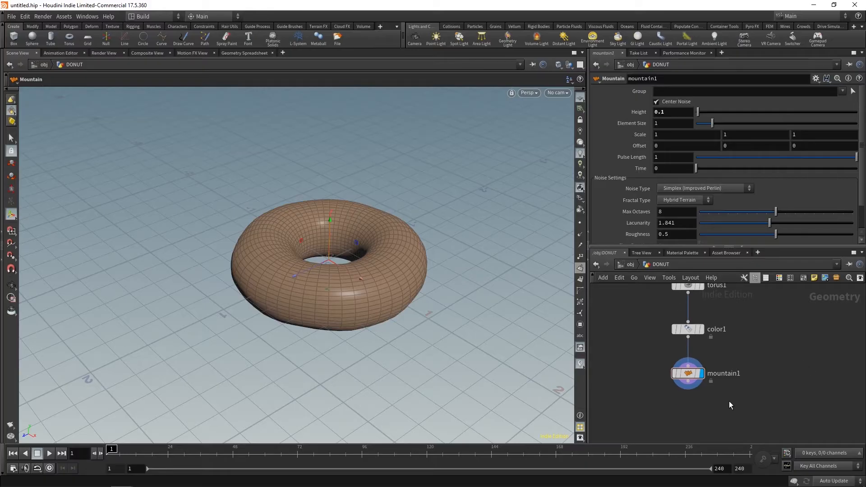
key("Tab")
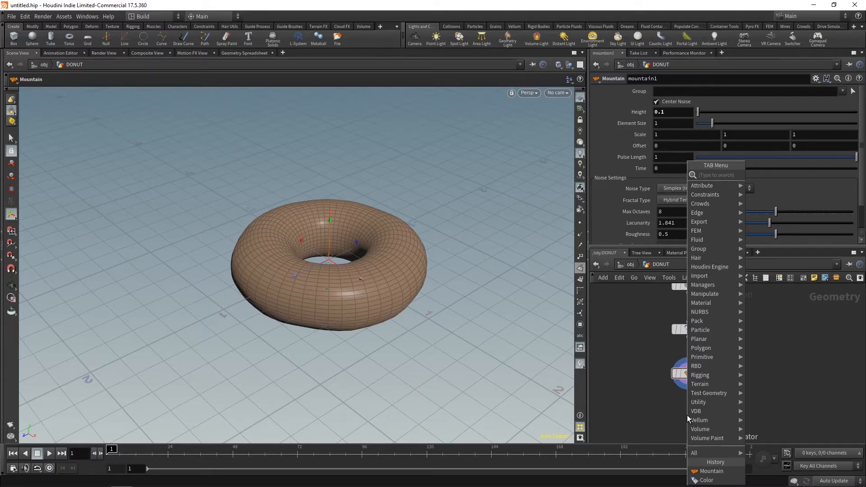
type("nul")
left_click(760, 175)
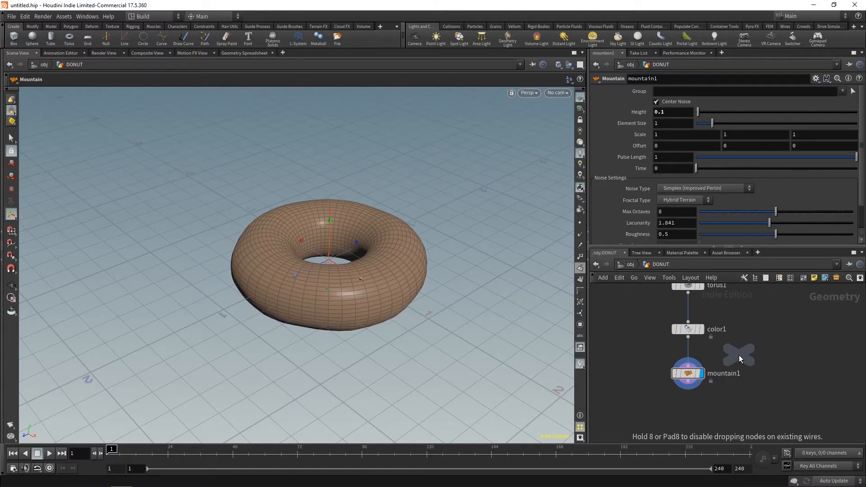
middle_click_drag(739, 356, 740, 314)
left_click(689, 380)
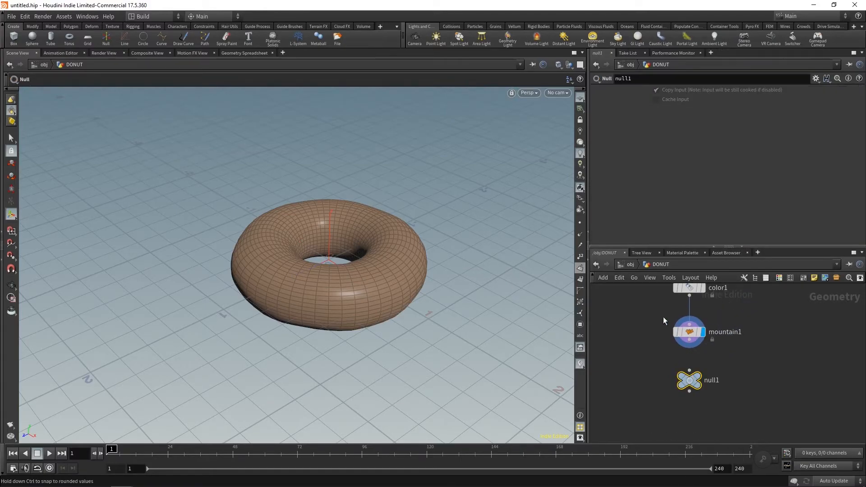
- Wire mountain1's output into the Null node and make the Null the displayed node
left_click(696, 347)
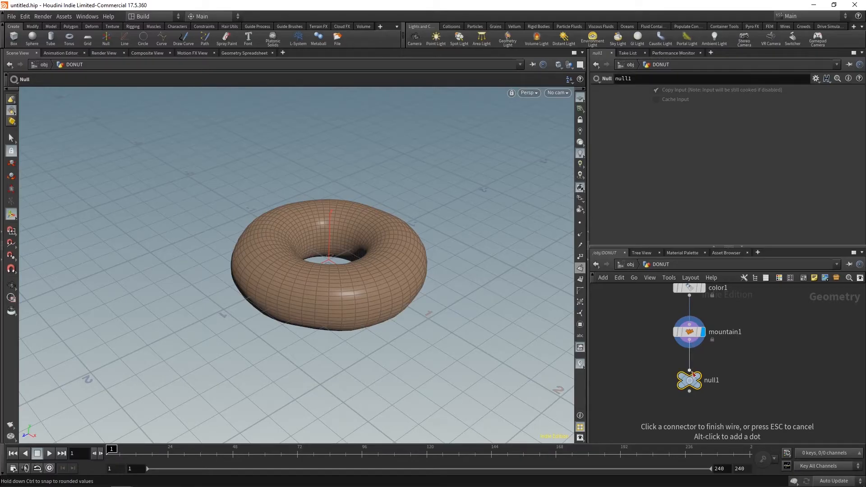
left_click(691, 371)
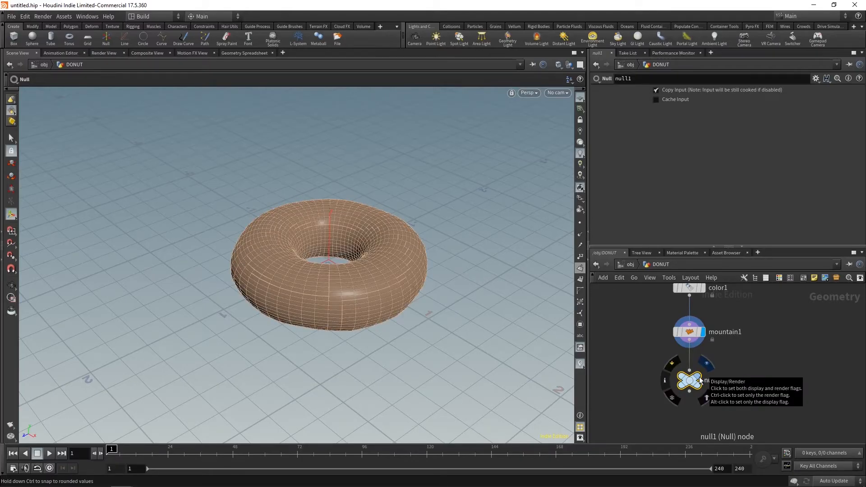
left_click(701, 380)
left_click(703, 332)
left_click(699, 377)
left_click(702, 333)
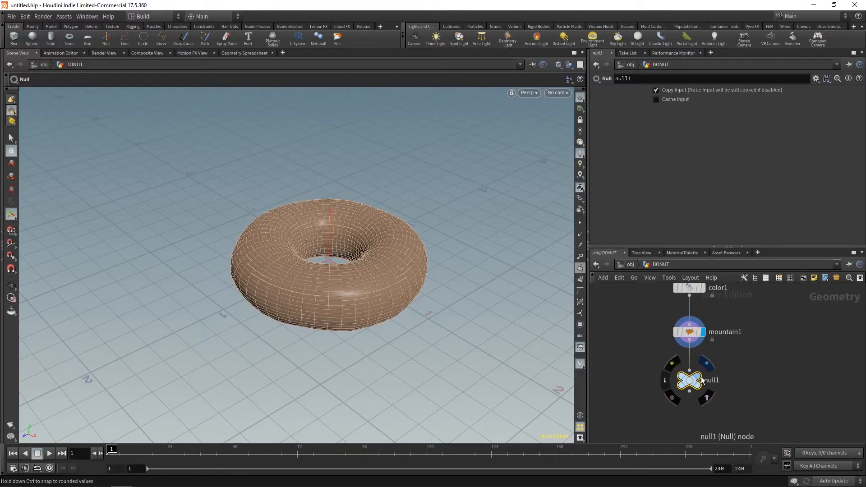
left_click(701, 380)
left_click(759, 405)
middle_click_drag(734, 369, 727, 387)
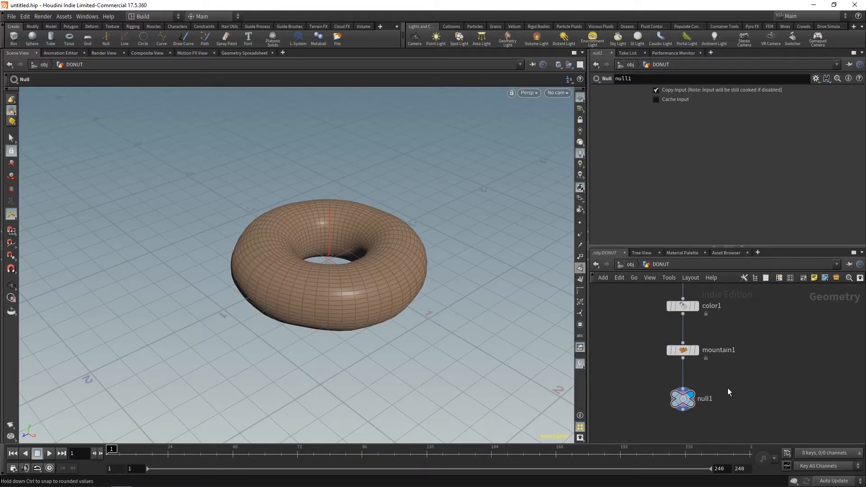
- Rename the Null node at the end of the chain to DONUT_OUT
double_click(706, 400)
type("DONUT_OUT")
key("Return")
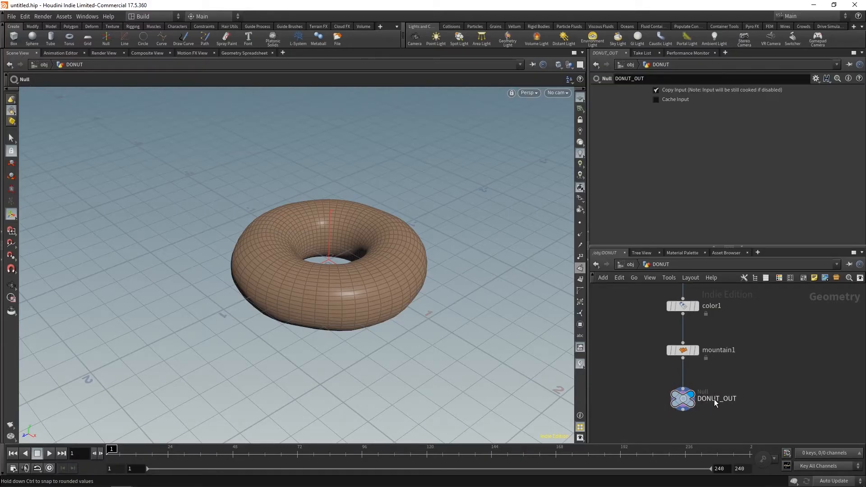
- At the object level, add a new Geometry node beside DONUT and name it ICING
left_click(631, 264)
middle_click_drag(759, 375, 729, 358)
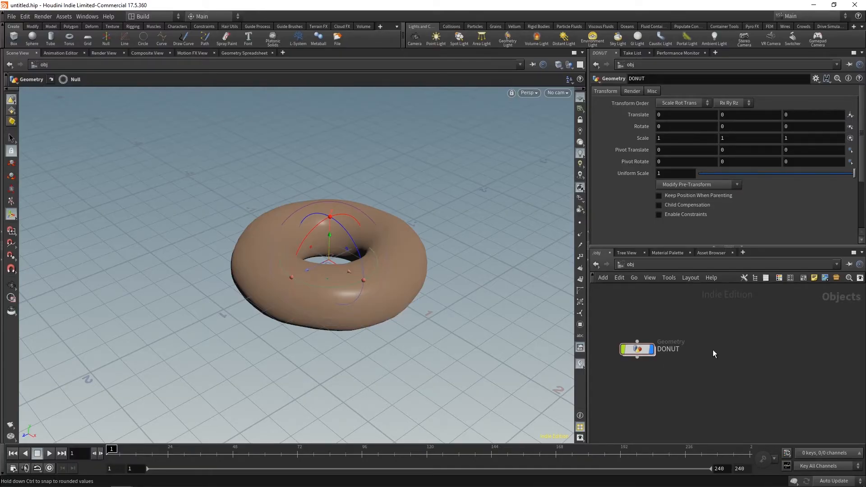
key("Tab")
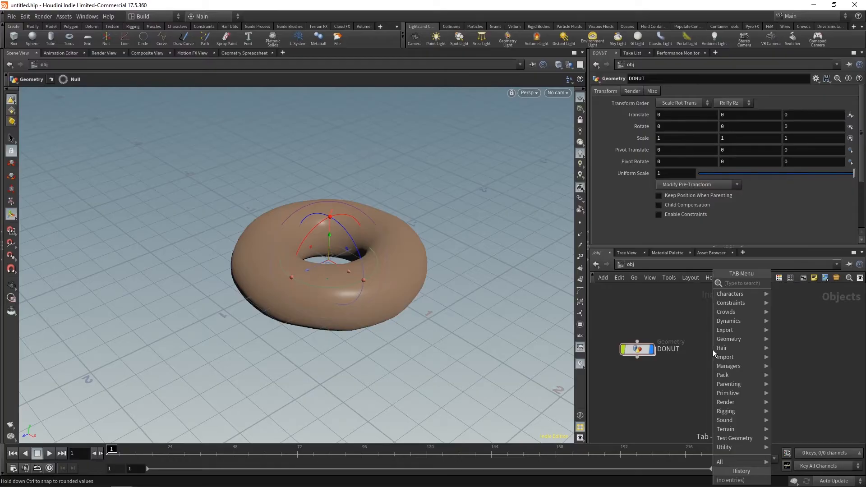
type("geo")
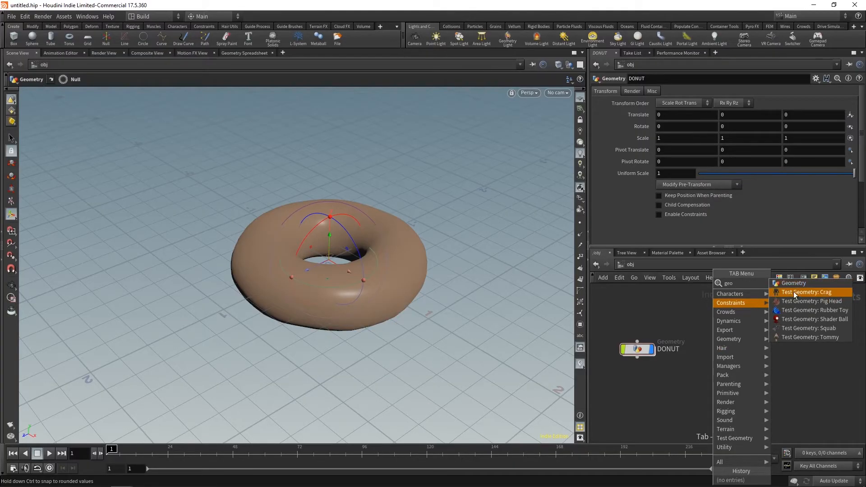
left_click(800, 284)
left_click(720, 352)
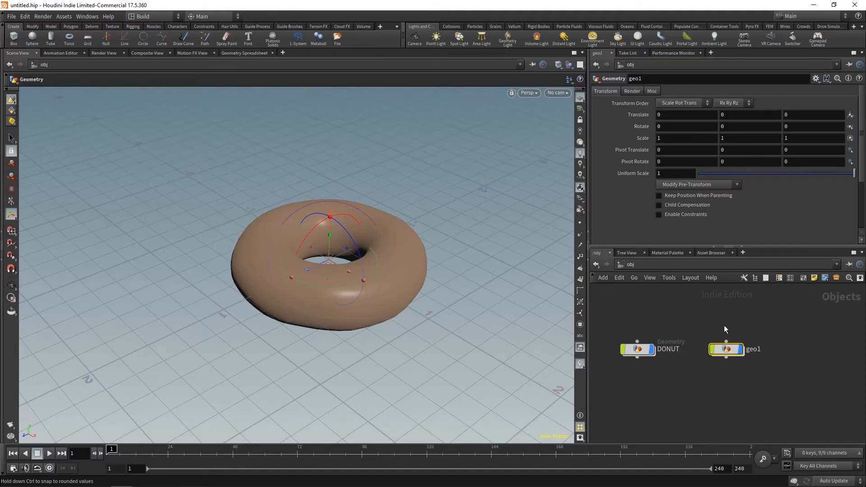
double_click(753, 350)
type("ICING")
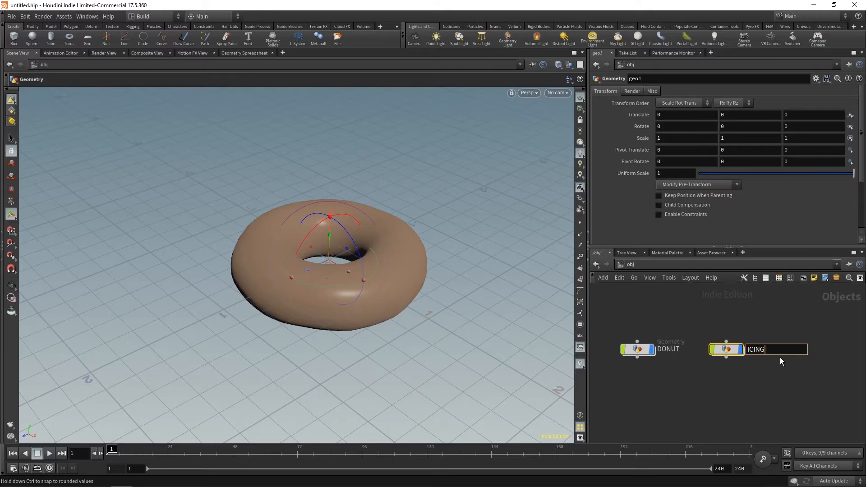
key("Return")
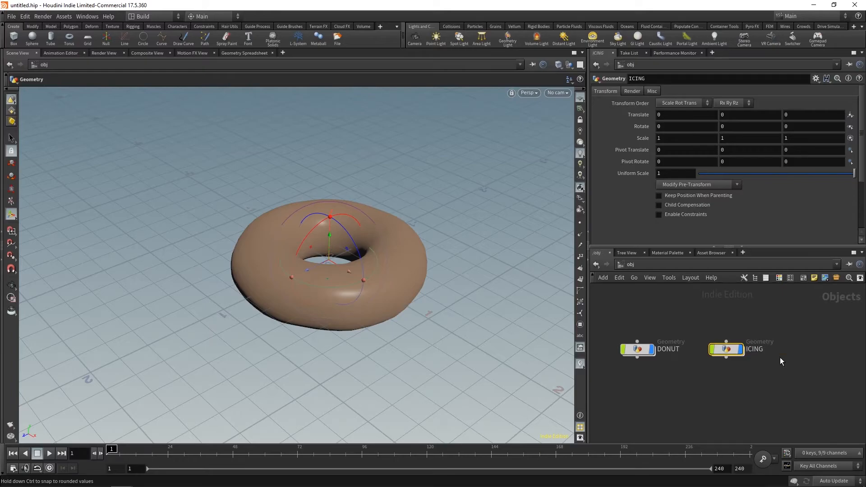
- Go inside the ICING object and add an Object Merge node to its empty network
double_click(729, 350)
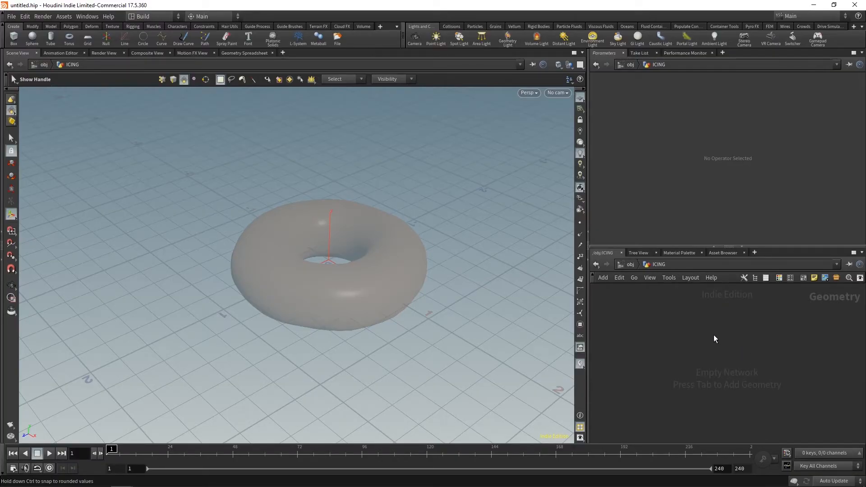
key("Tab")
type("objec")
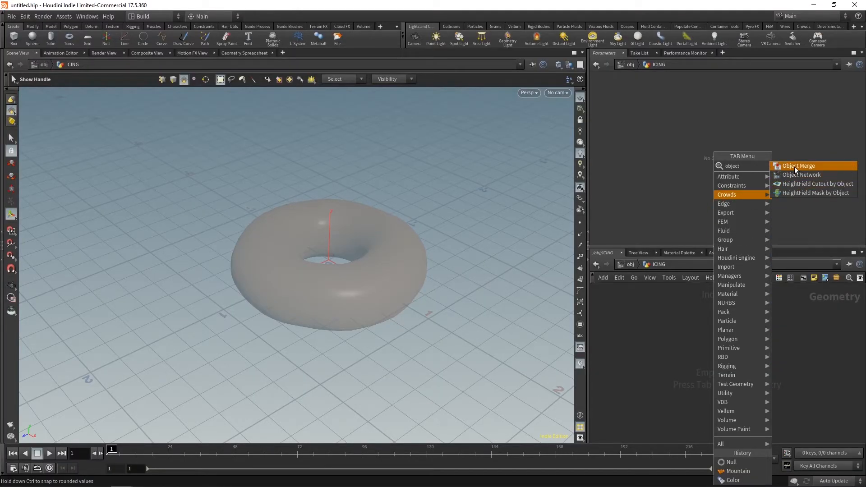
left_click(794, 166)
left_click(720, 326)
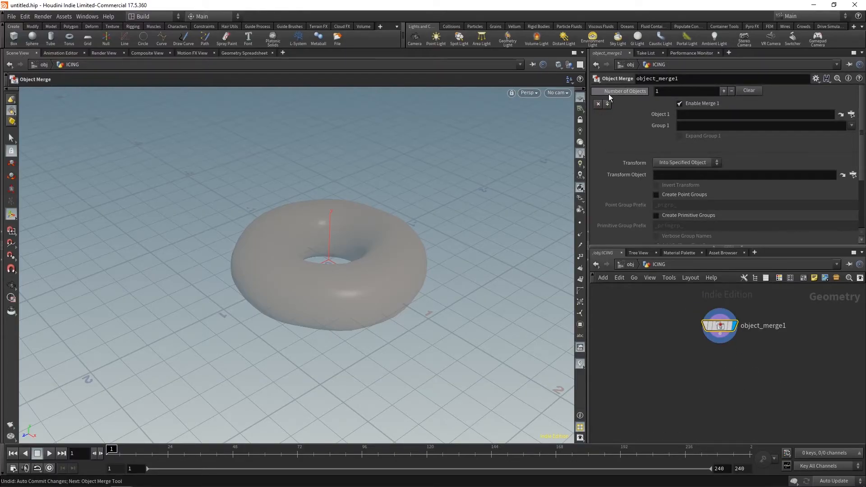
- Set the Object Merge node's Object 1 to DONUT_OUT from the DONUT object
left_click(658, 91)
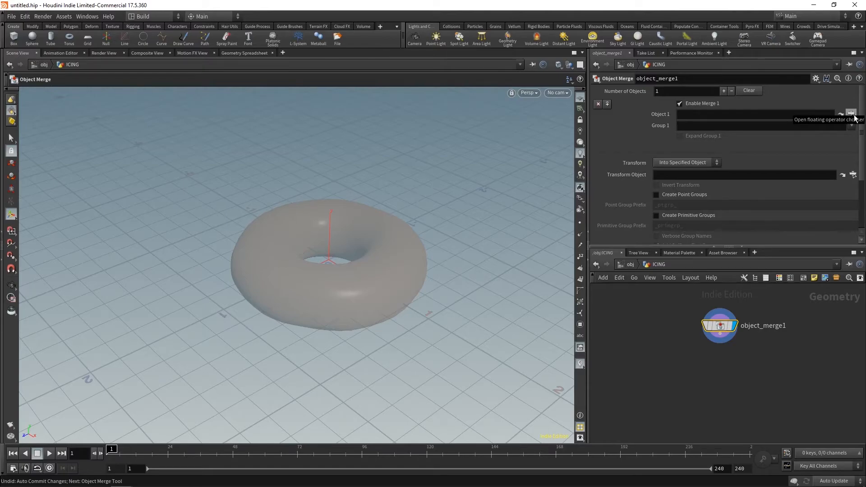
left_click(851, 114)
left_click_drag(779, 58, 442, 134)
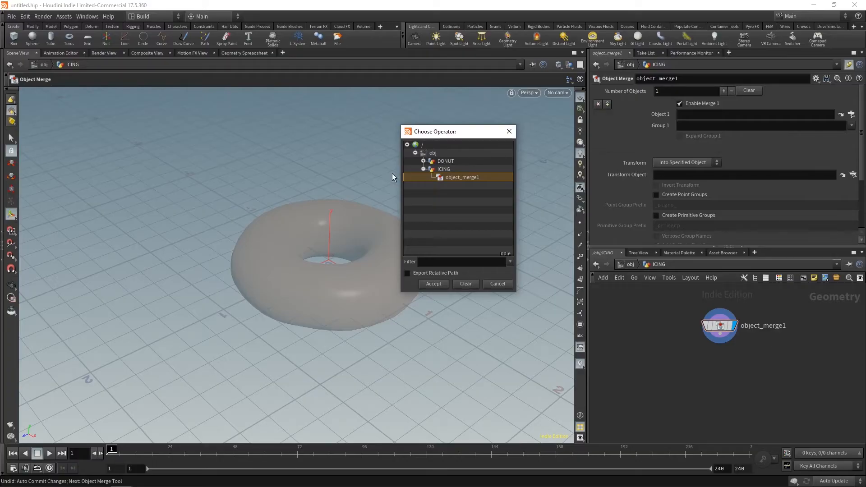
left_click(424, 169)
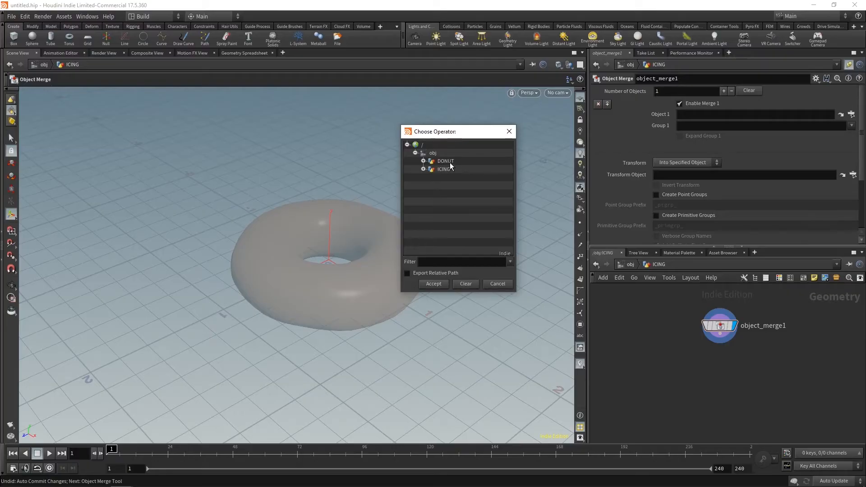
left_click(423, 161)
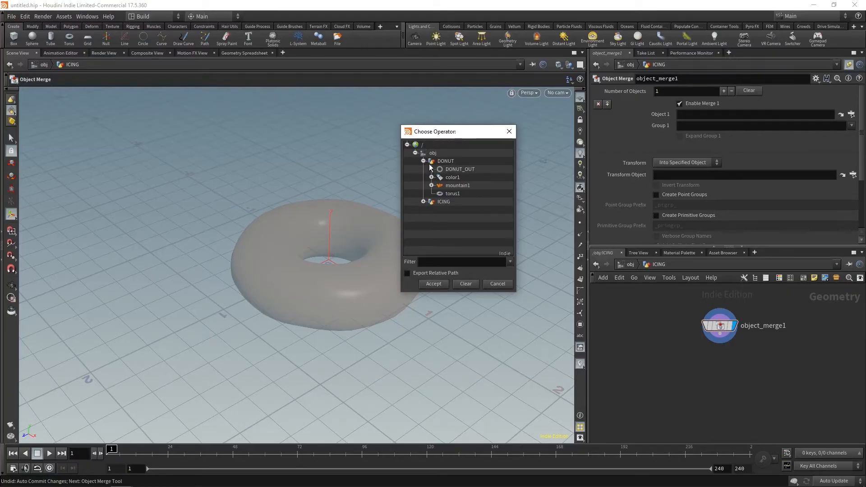
left_click(437, 170)
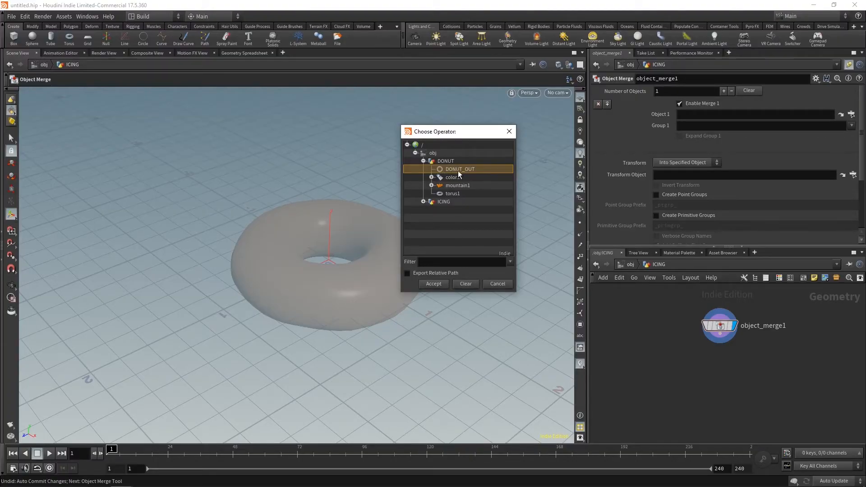
double_click(459, 169)
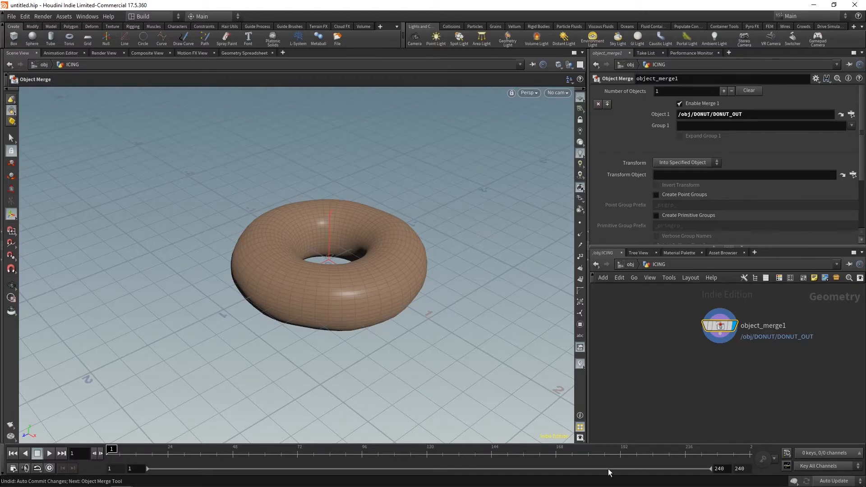
- Add a Group node below object_merge1, wire object_merge1 into its first input and make it the displayed node
middle_click_drag(743, 310, 712, 306)
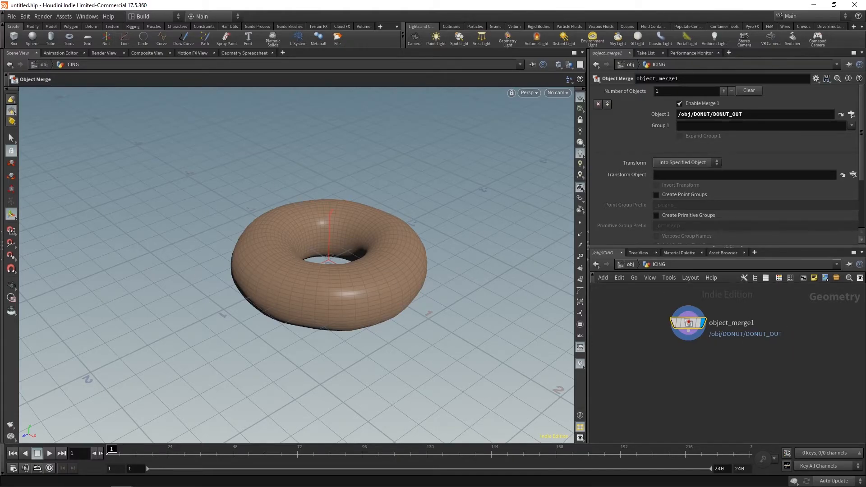
left_click(722, 364)
middle_click_drag(687, 369, 715, 372)
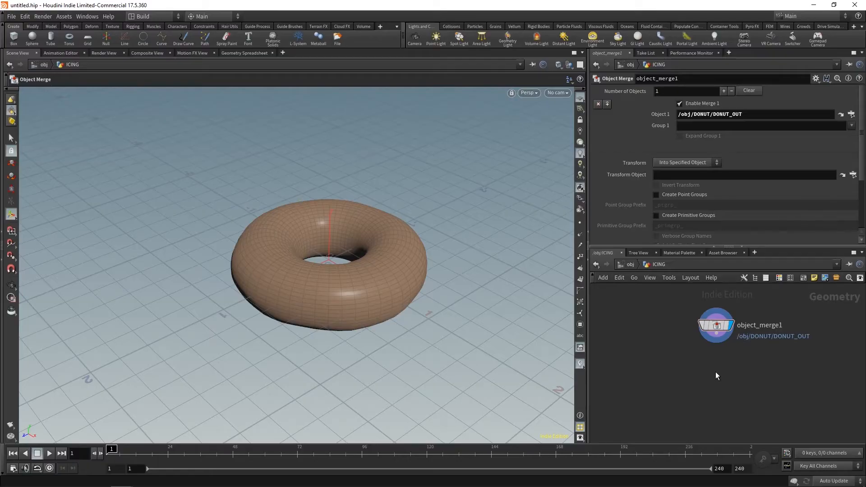
key("Tab")
type("group")
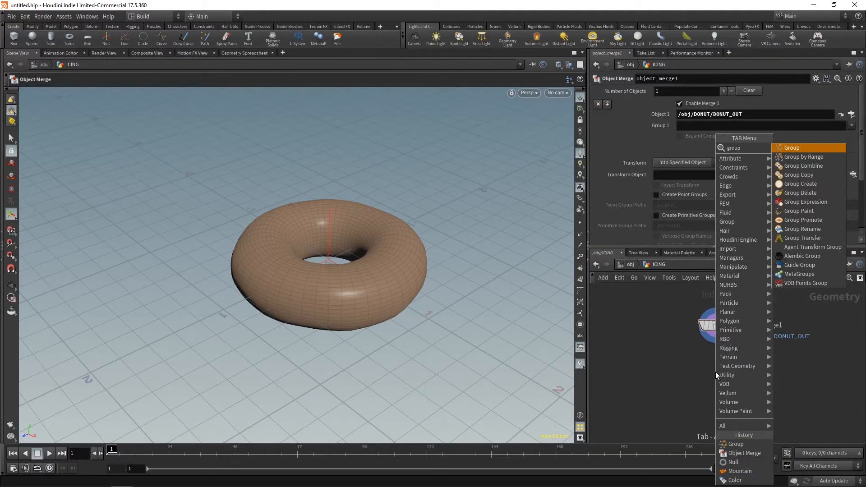
key("Return")
left_click(716, 372)
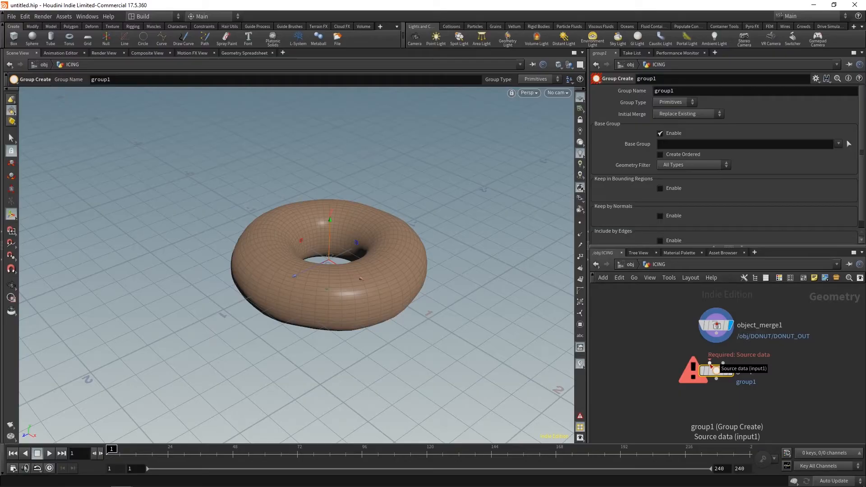
left_click_drag(709, 362, 716, 333)
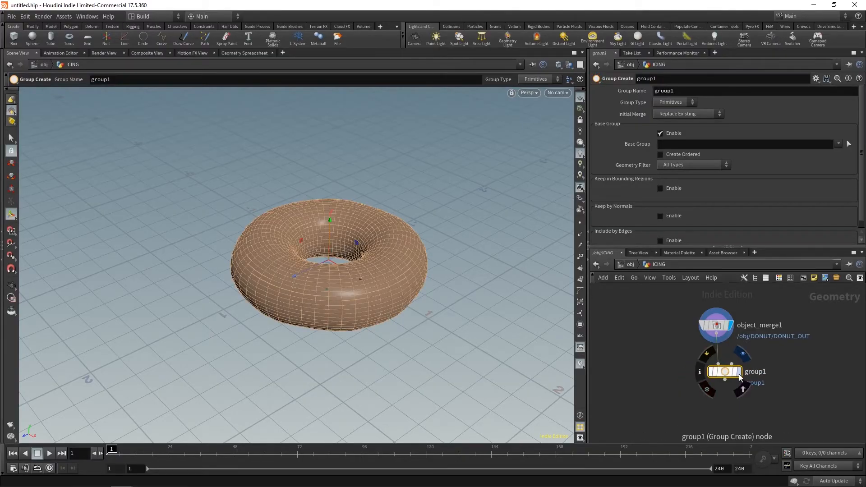
left_click(739, 373)
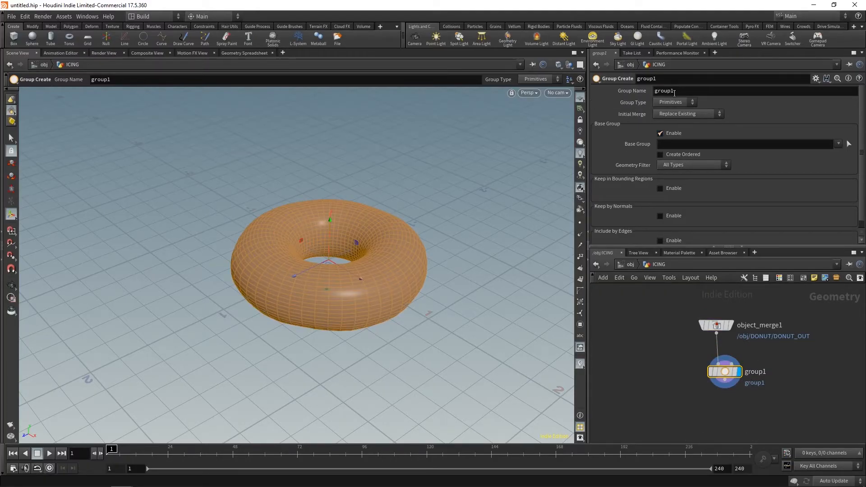
- Name the group icing_group and set its group type to Points
double_click(690, 92)
type("icing_")
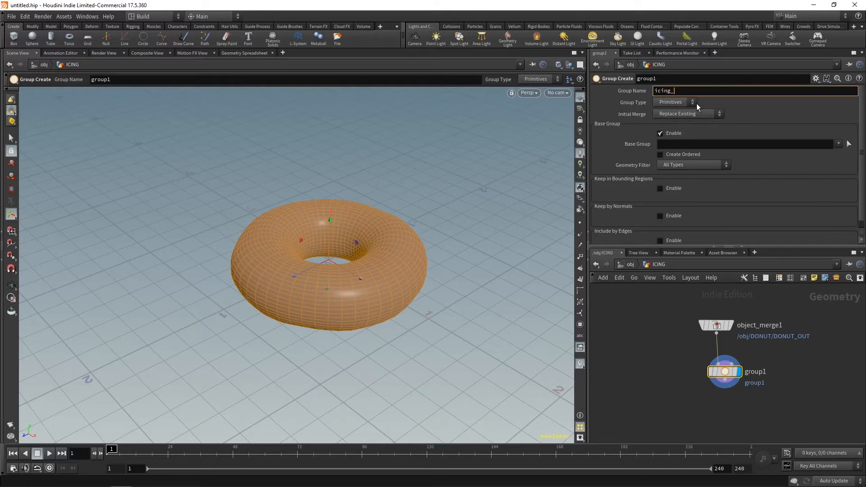
key("Return")
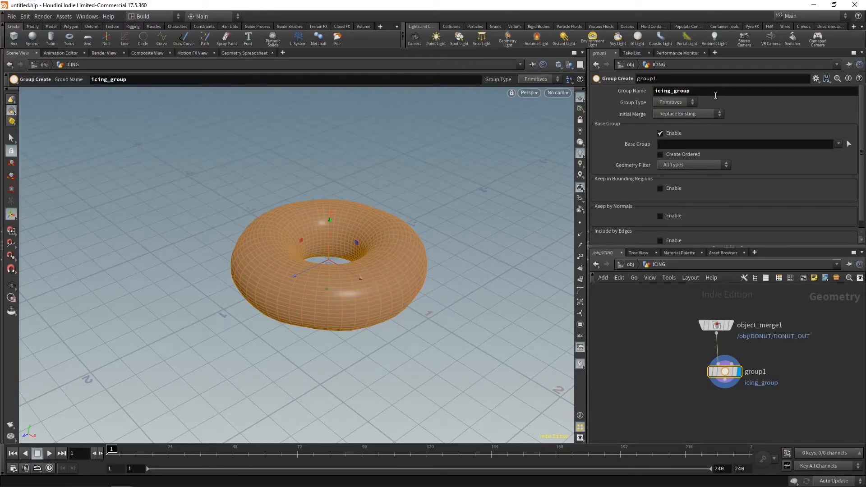
left_click(664, 102)
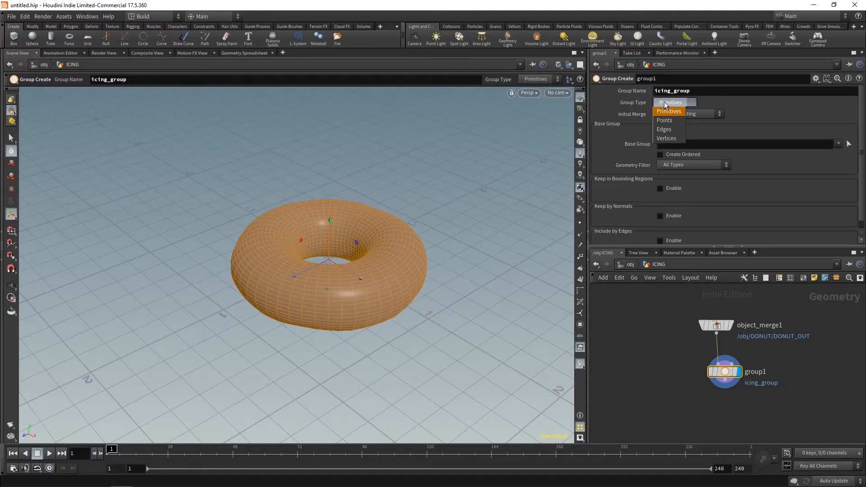
left_click(667, 121)
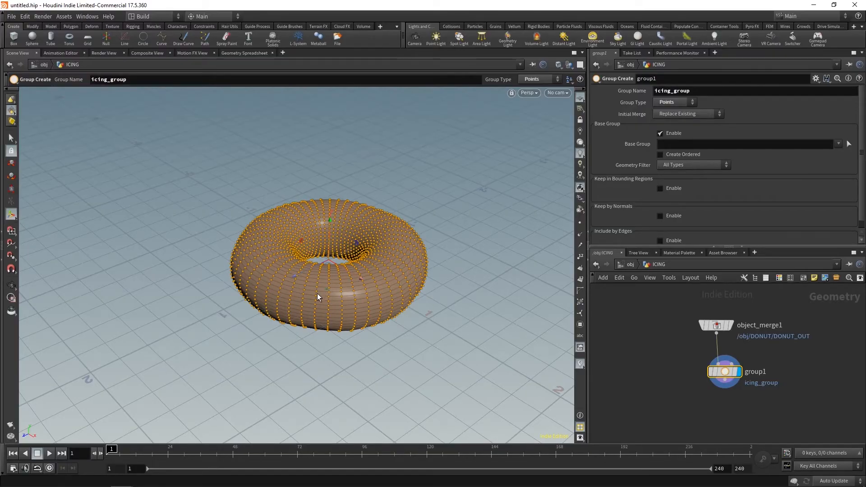
left_click(674, 102)
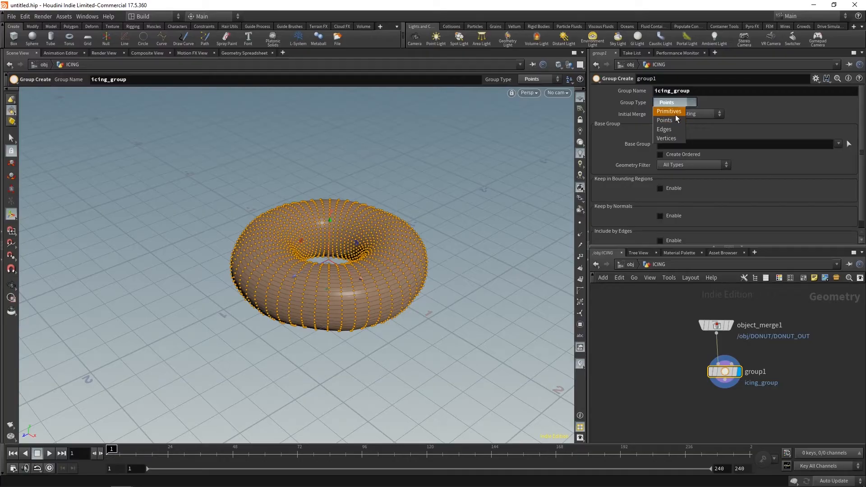
left_click(667, 111)
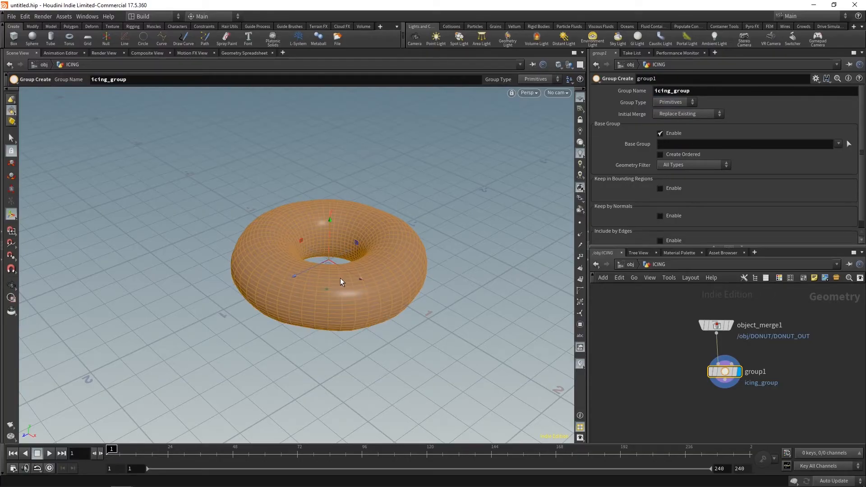
left_click(673, 101)
left_click(669, 110)
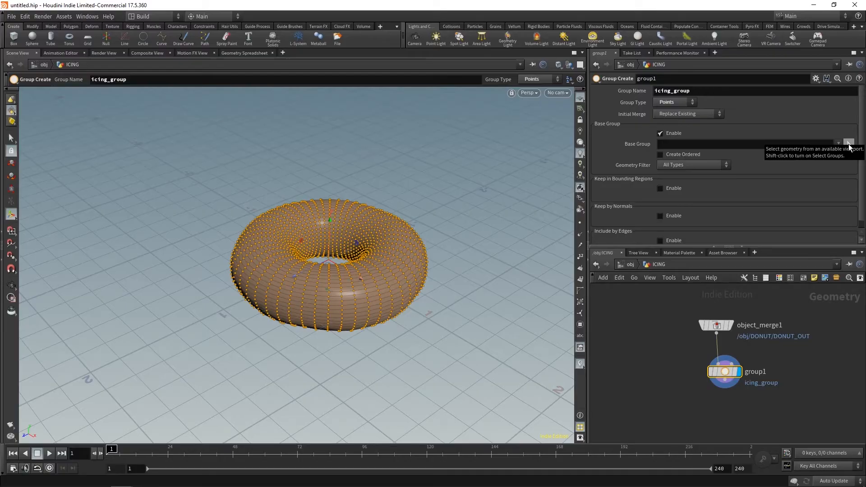
- Set the group's Base Group to the points on the upper half of the donut, selected from the front view
left_click(848, 144)
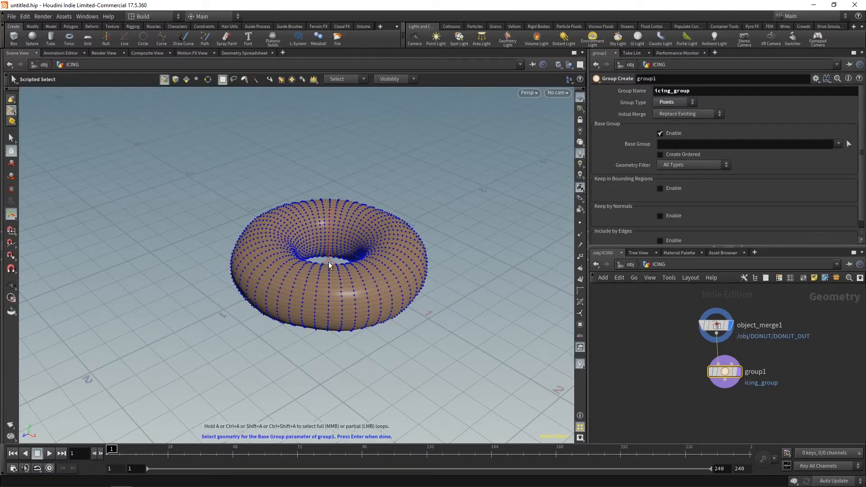
key("Escape")
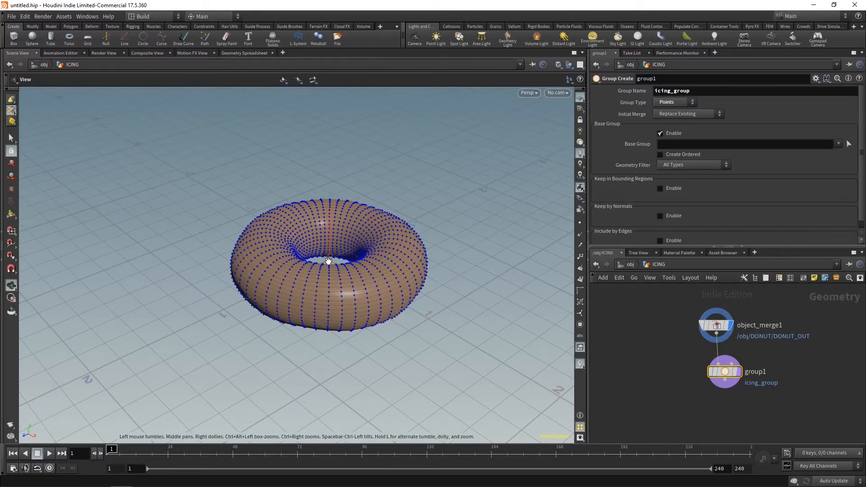
key("space+3")
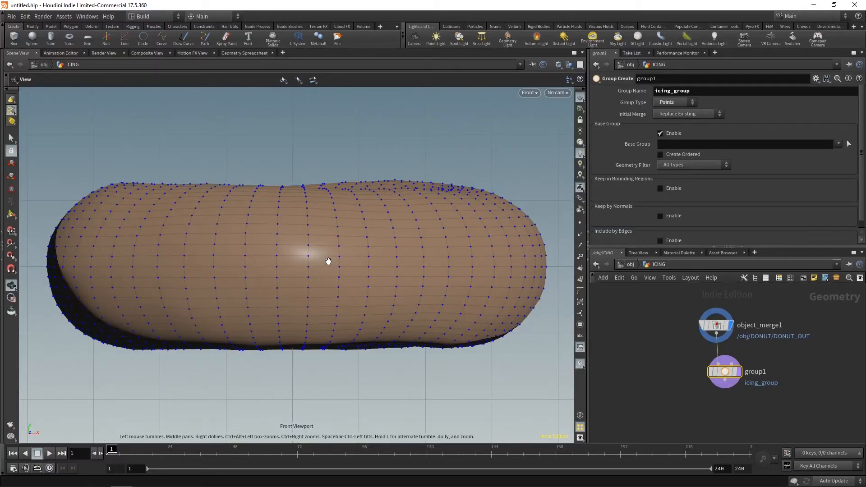
key("s")
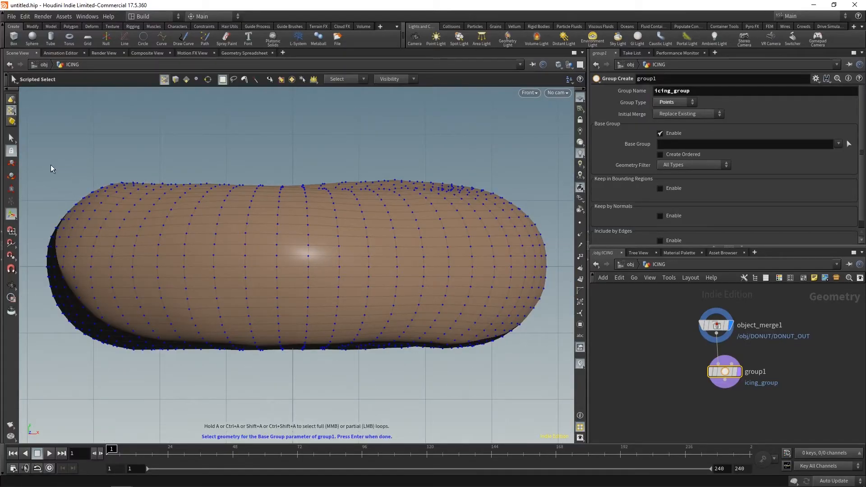
left_click_drag(40, 167, 563, 272)
key("Return")
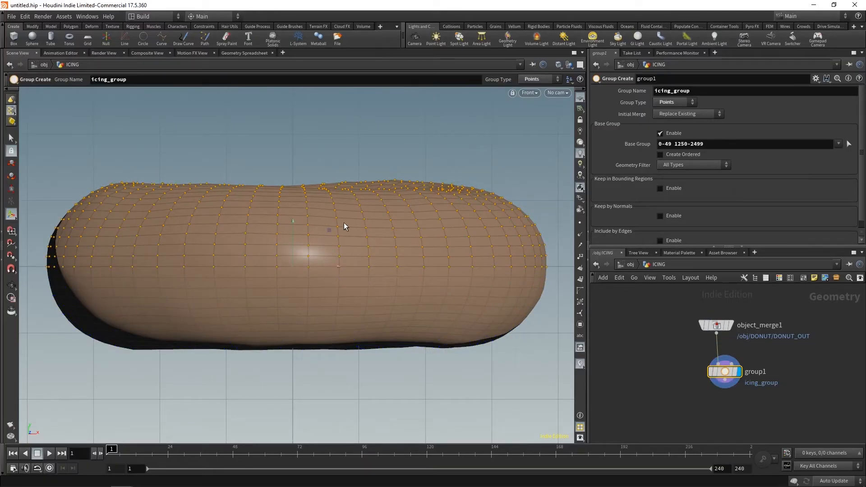
key("Escape")
key("space+1")
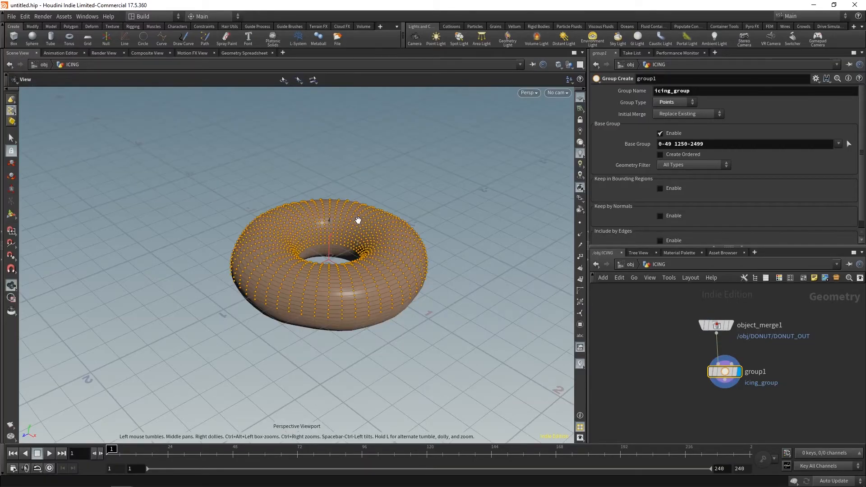
left_click_drag(373, 238, 319, 286)
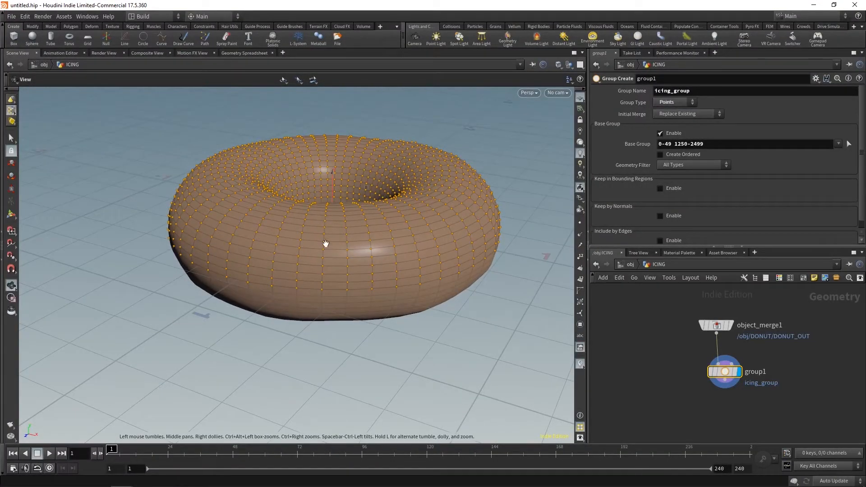
scroll(240, 219, "down", 5)
middle_click_drag(300, 219, 342, 224)
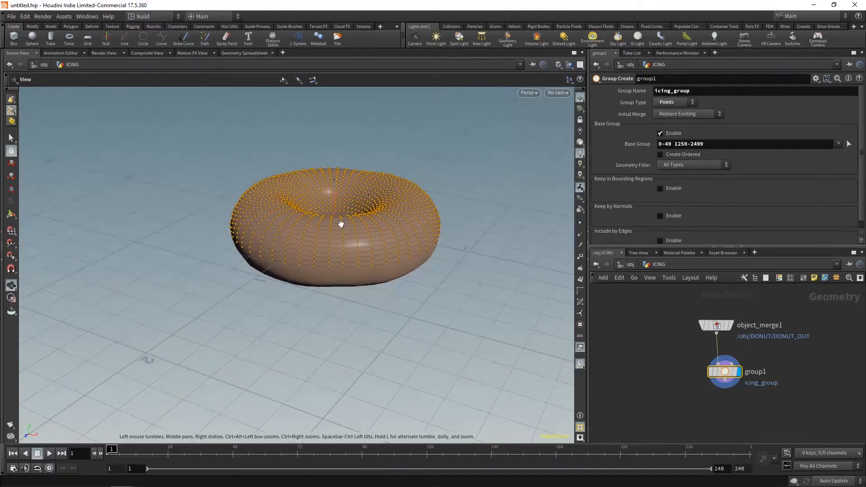
scroll(342, 224, "up", 1)
- Align group1 under object_merge1, add a Delete node wired below group1, and make it the displayed node
middle_click_drag(697, 361, 663, 335)
left_click_drag(692, 347, 689, 337)
left_click(742, 371)
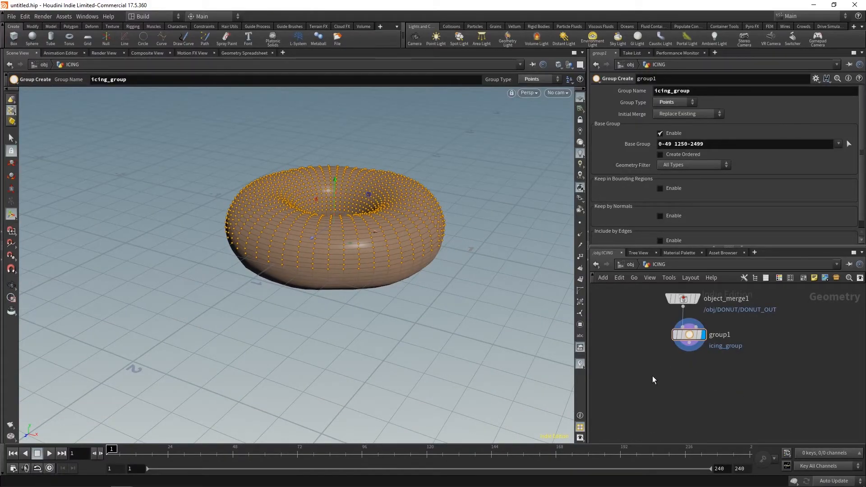
key("Tab")
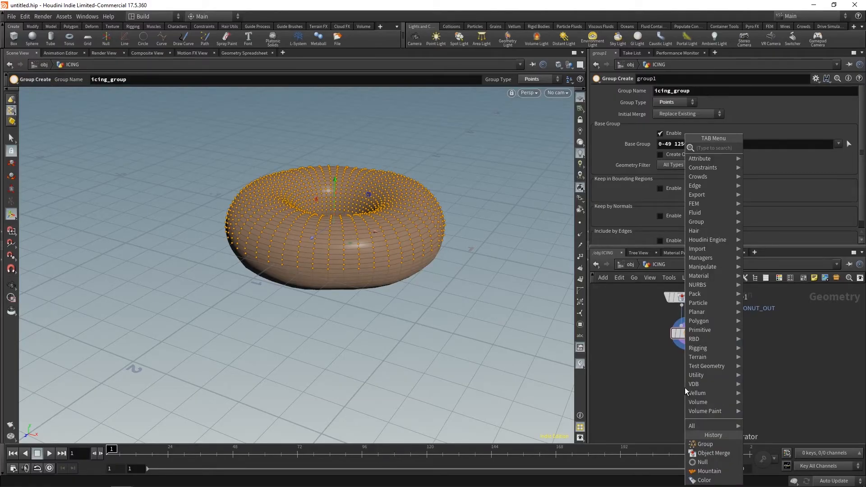
type("de")
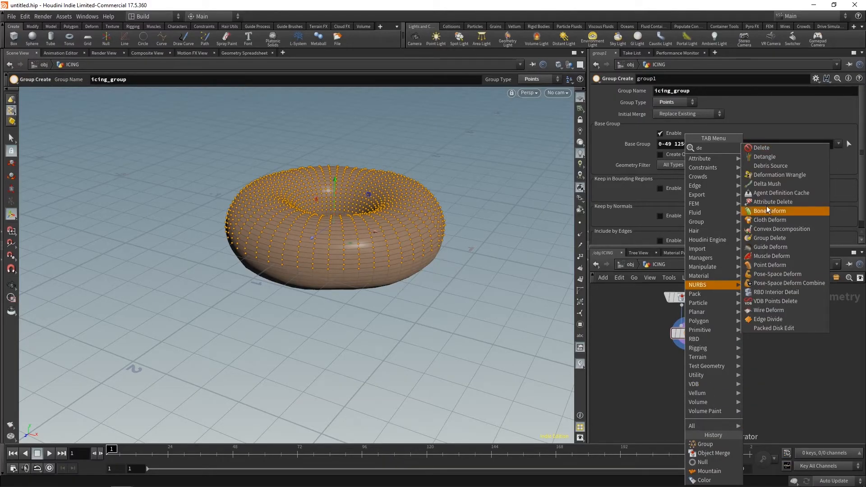
left_click(773, 149)
left_click(689, 374)
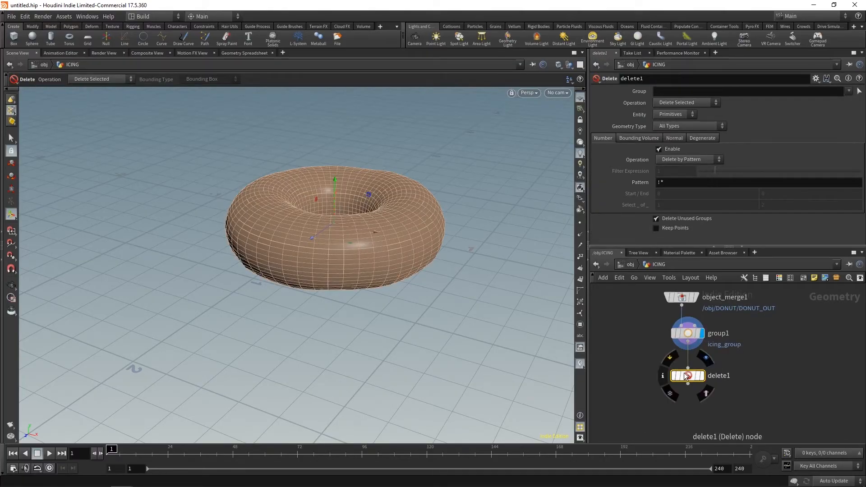
left_click(702, 375)
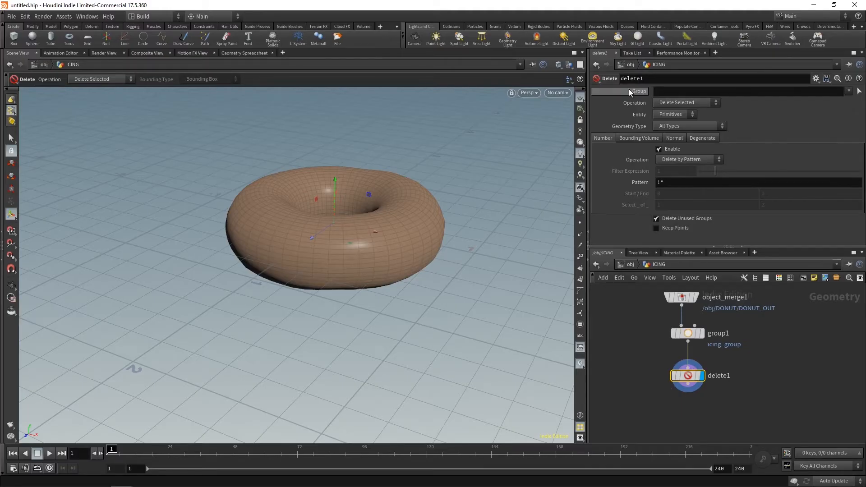
- Set the Delete node's group to icing_group
left_click(848, 91)
left_click(849, 93)
left_click(848, 92)
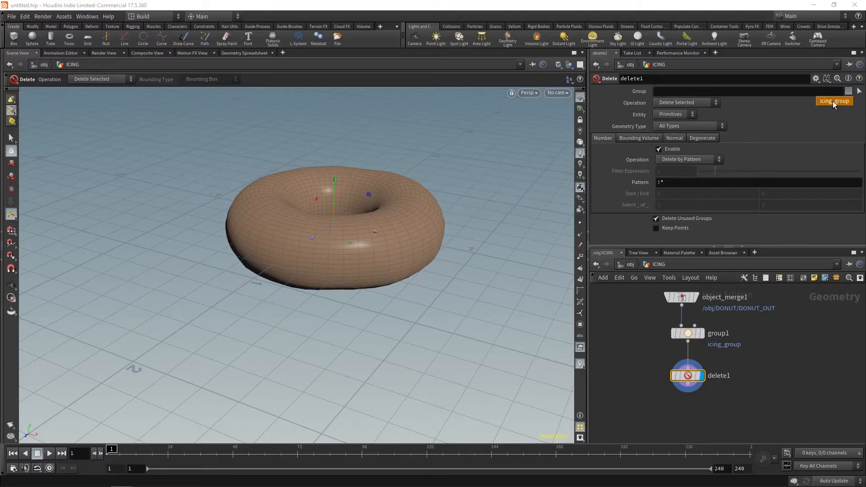
left_click(833, 101)
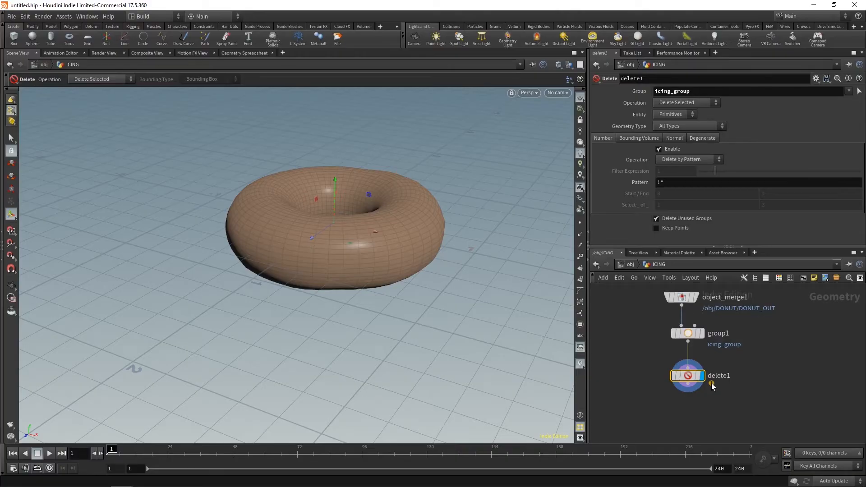
- Read the warning in the Delete node's information window and close the window
mouse_move(692, 380)
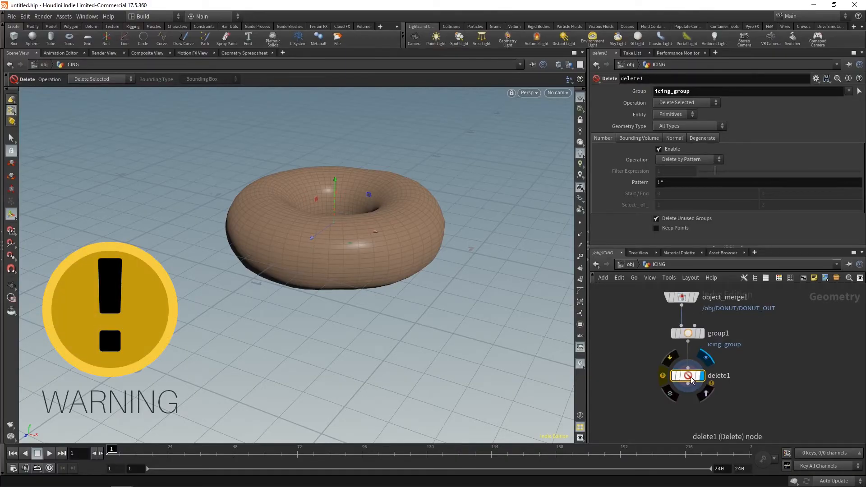
left_click(663, 377)
left_click_drag(536, 161, 536, 155)
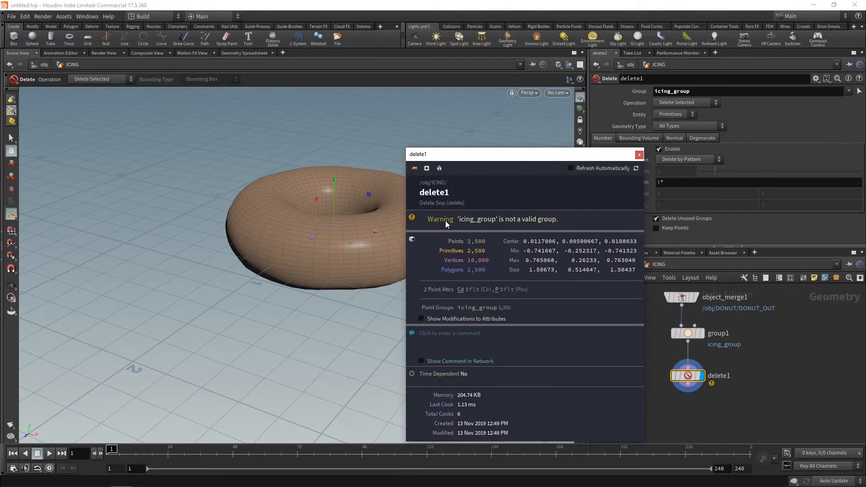
left_click(639, 155)
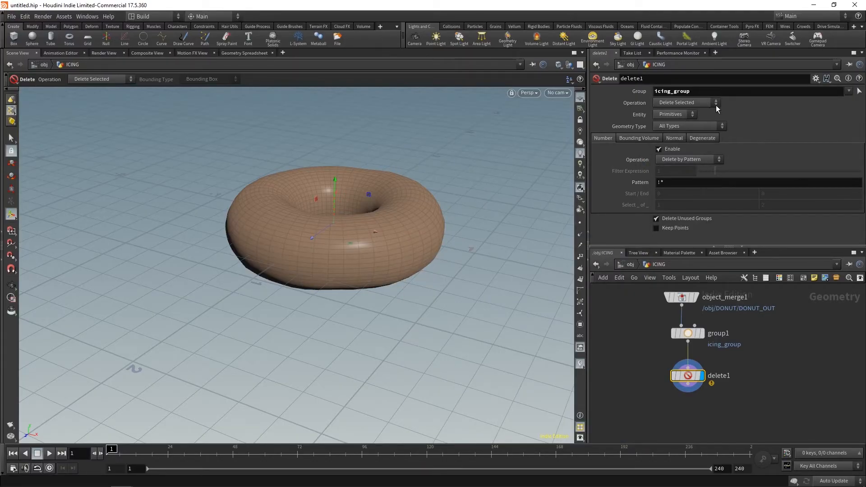
- Set the Delete node's entity to Points and its operation to Delete Non-Selected
left_click(666, 114)
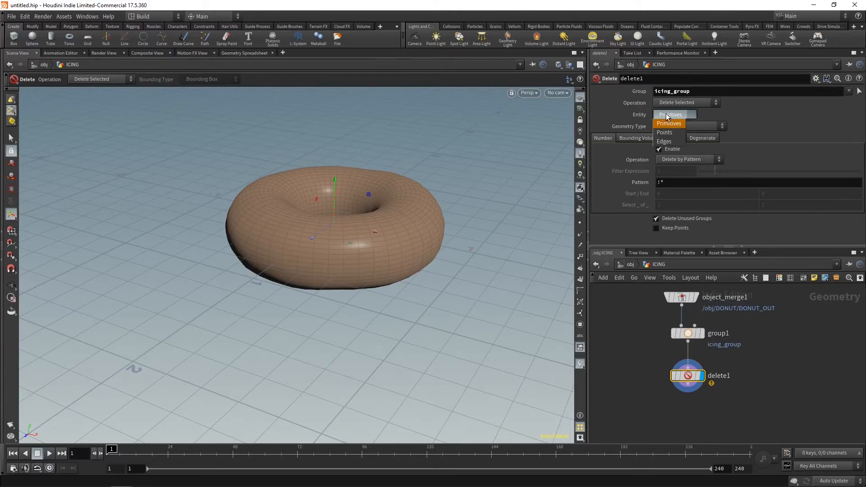
left_click(668, 134)
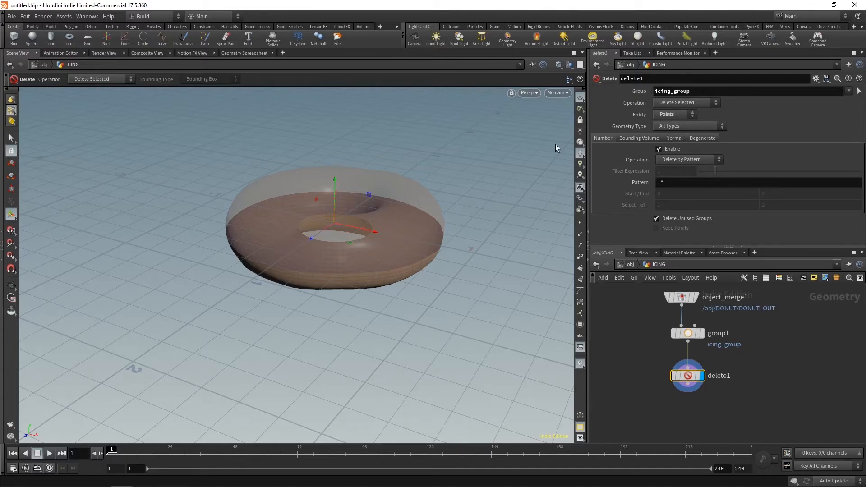
left_click(675, 103)
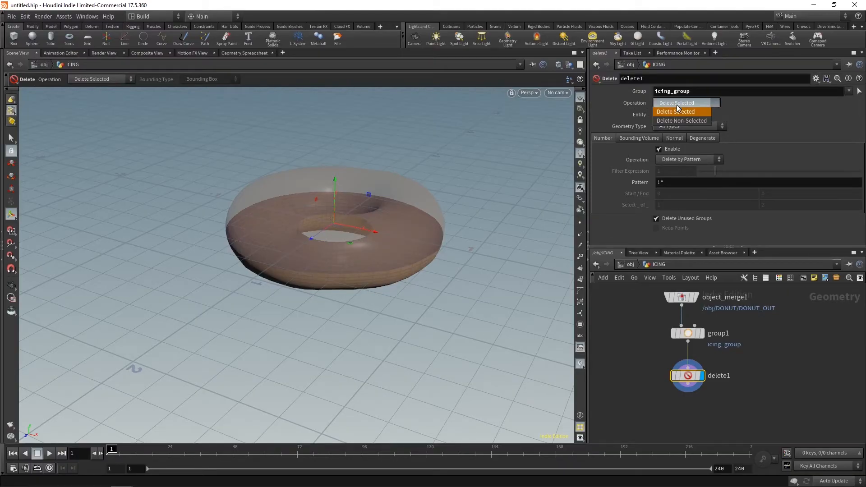
left_click(681, 118)
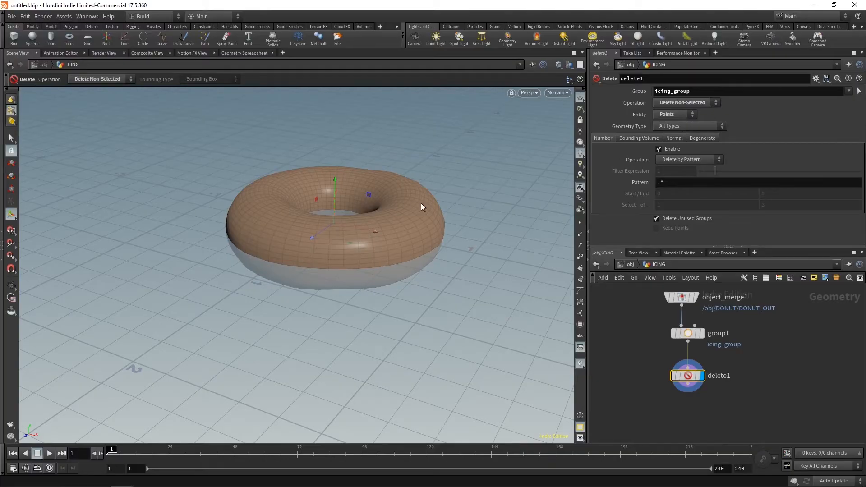
- Add a PolyExtrude node below delete1, wire delete1 into its first input and make it the displayed node
scroll(712, 396, "down", 1)
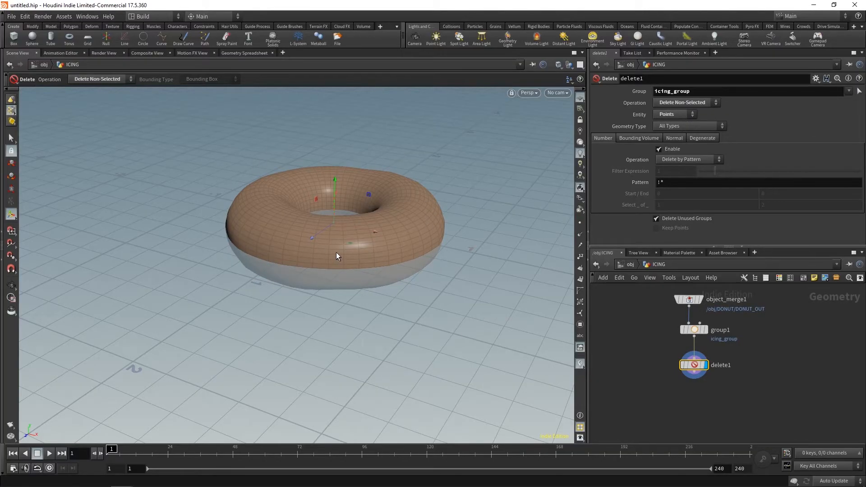
left_click_drag(336, 252, 272, 220, "alt")
scroll(341, 249, "up", 3, "alt")
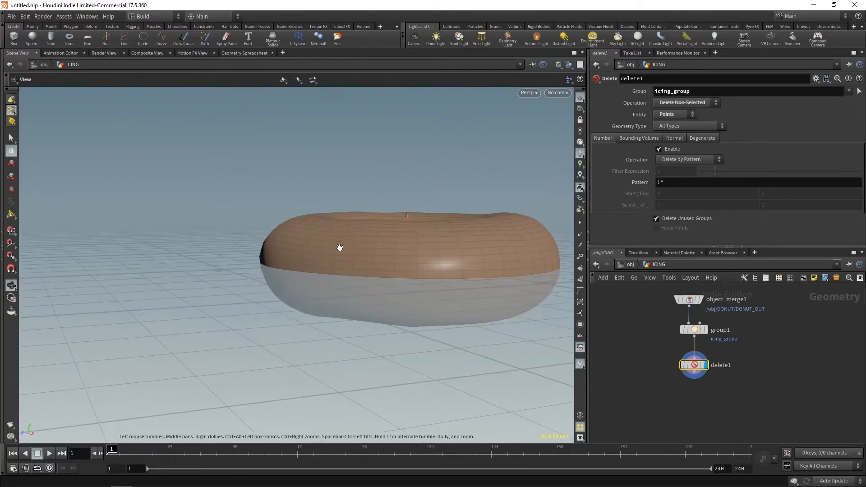
scroll(342, 248, "up", 5)
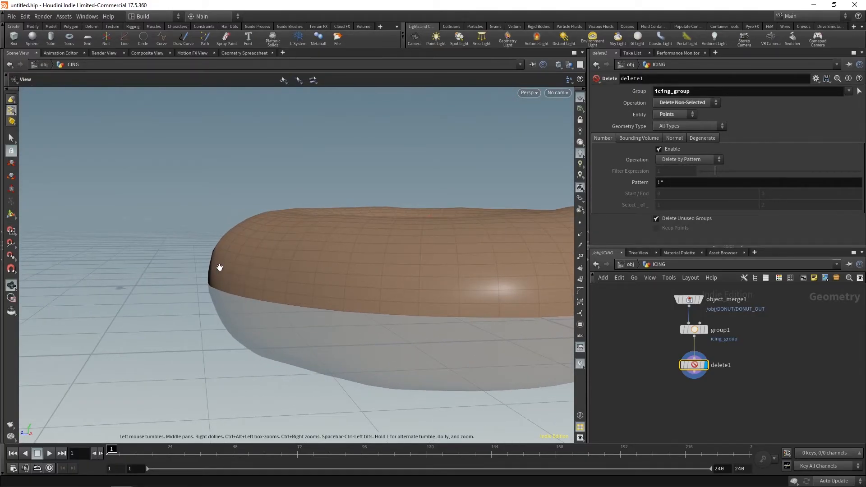
key("Return")
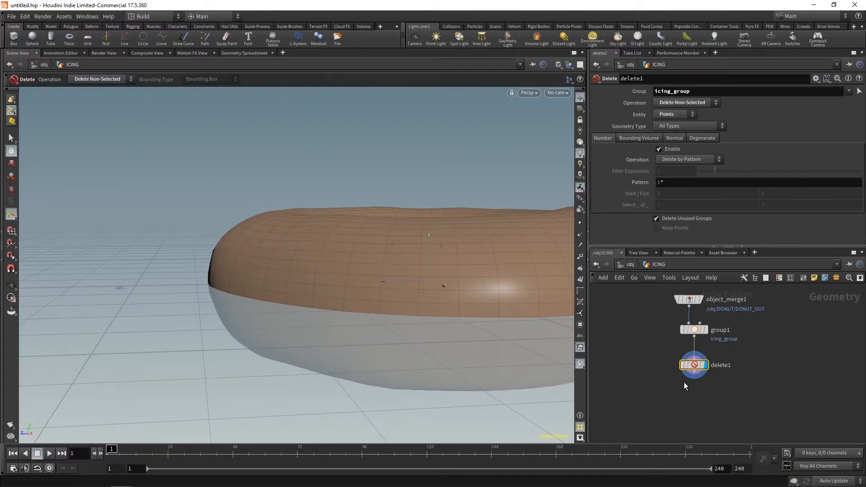
key("Tab")
type("polye")
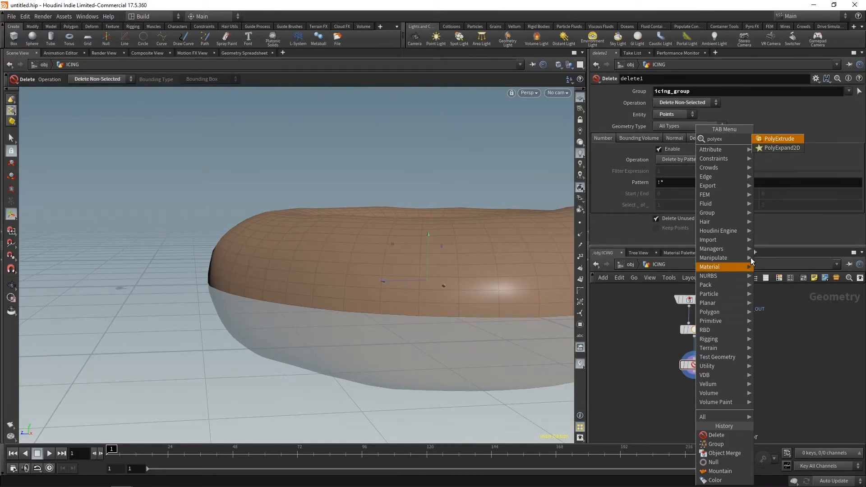
left_click(779, 138)
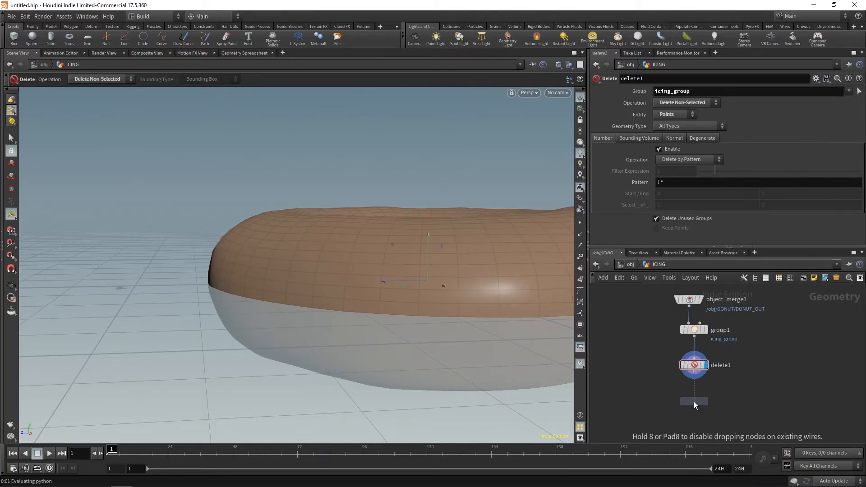
left_click(693, 402)
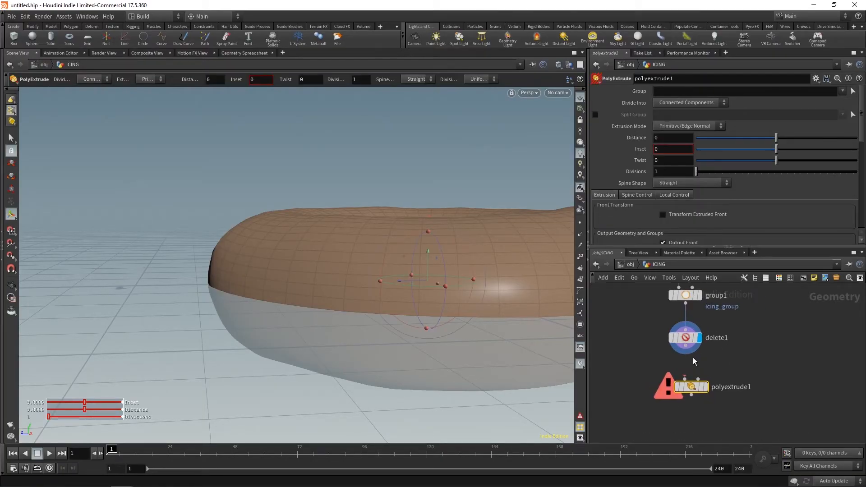
left_click(685, 345)
left_click(685, 377)
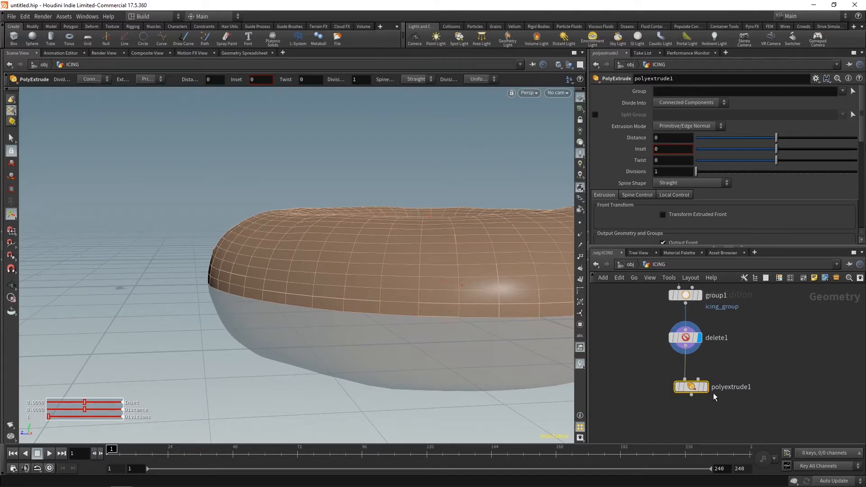
left_click(704, 386)
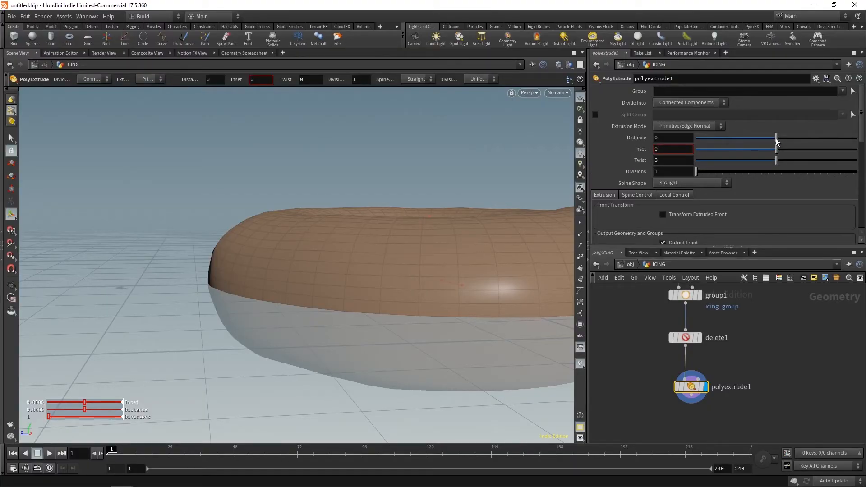
- Set the PolyExtrude distance to 0.01 to give the icing shell thickness
mouse_move(777, 141)
left_mouse_down()
mouse_move(800, 141)
mouse_move(778, 141)
left_mouse_up()
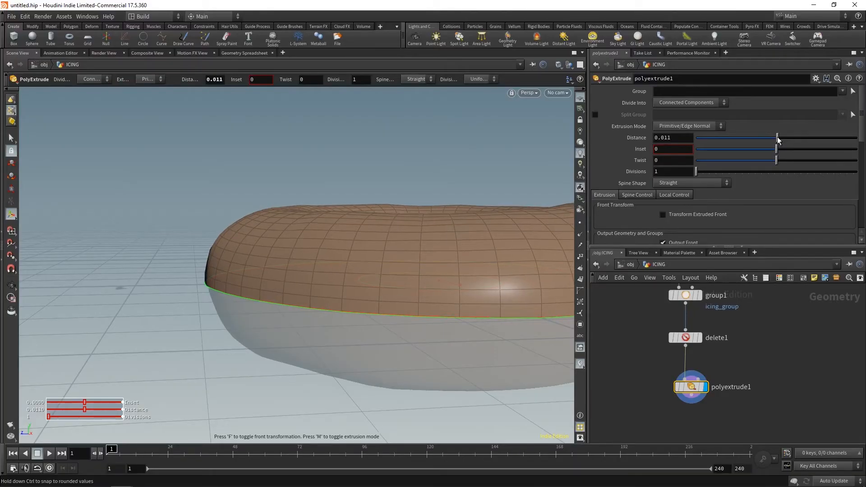
left_click(674, 137)
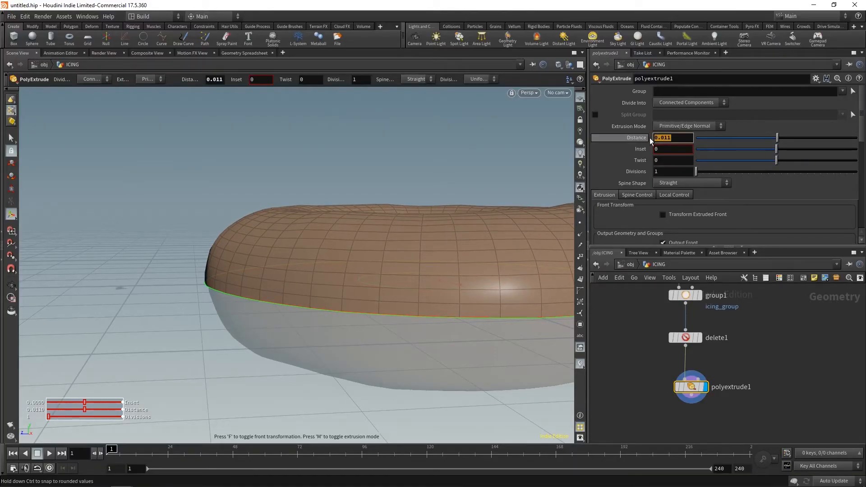
type("0.")
key("Return")
left_click_drag(299, 267, 217, 293, "alt")
key("Return")
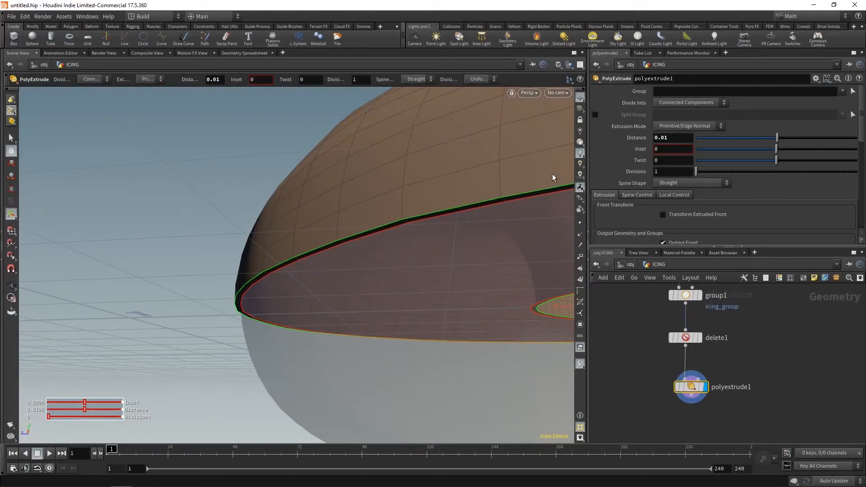
- Hide the other objects in the viewport so only the icing geometry is displayed
left_click(570, 69)
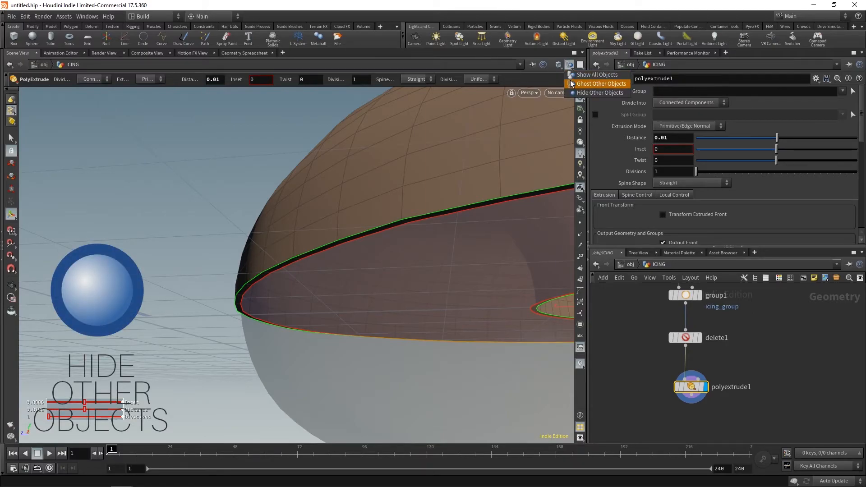
left_click(581, 94)
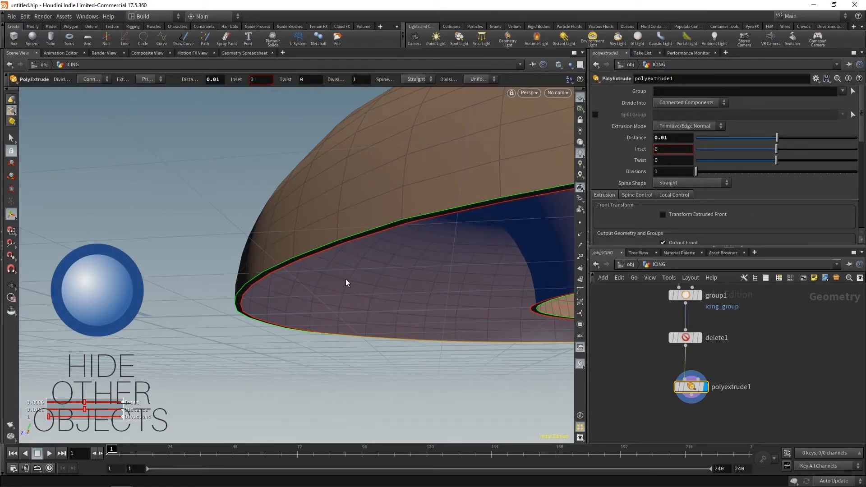
key("Escape")
- Examine the extruded icing shell's outer rim, underside and centre hole from several angles
left_click_drag(435, 316, 410, 225)
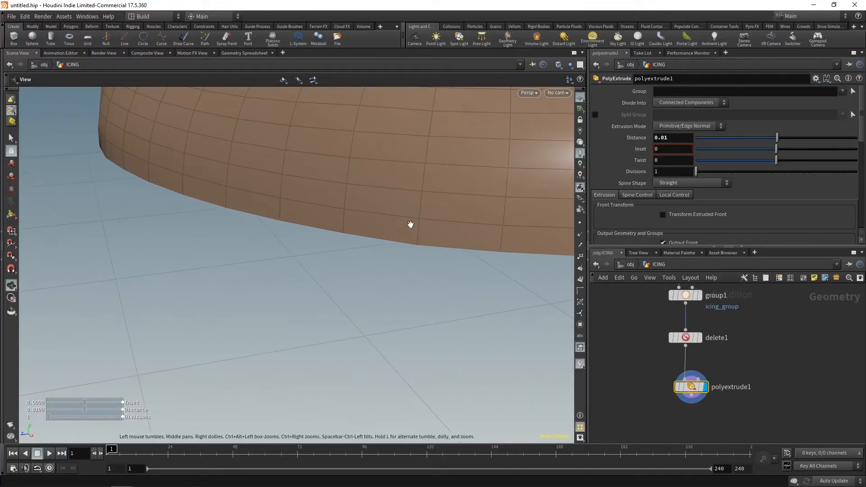
right_click_drag(410, 224, 412, 193)
left_click_drag(412, 194, 377, 321)
scroll(371, 299, "up", 5)
scroll(339, 311, "down", 3)
middle_click_drag(328, 308, 329, 241)
scroll(329, 241, "down", 1)
left_click_drag(328, 241, 313, 190)
middle_click_drag(313, 190, 324, 227)
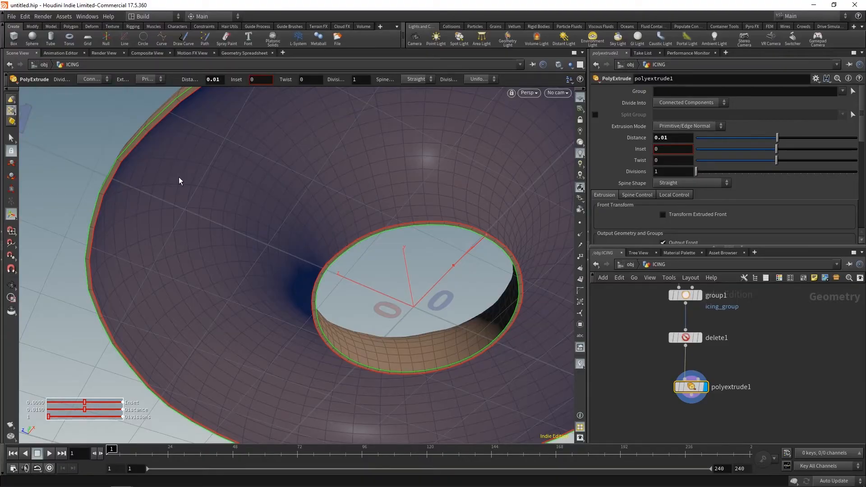
- Enable Output Back on the PolyExtrude node to close the inner side of the icing shell
left_click_drag(863, 117, 863, 156)
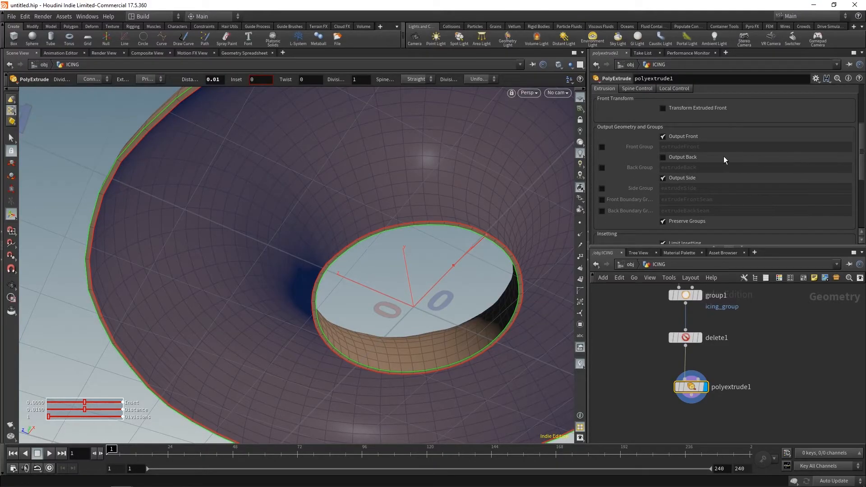
left_click(663, 157)
left_click_drag(185, 213, 363, 207)
- Switch the PolyExtrude's Output Front, Output Side and Output Back off and on again to compare the surfaces each one generates
left_click(663, 136)
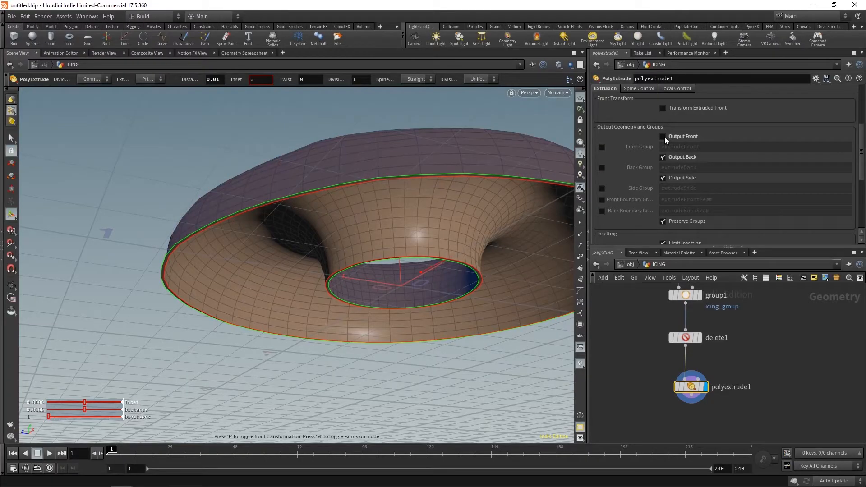
left_click_drag(397, 264, 426, 219, "alt")
left_click(662, 178)
left_click(662, 156)
left_click(663, 136)
left_click(661, 178)
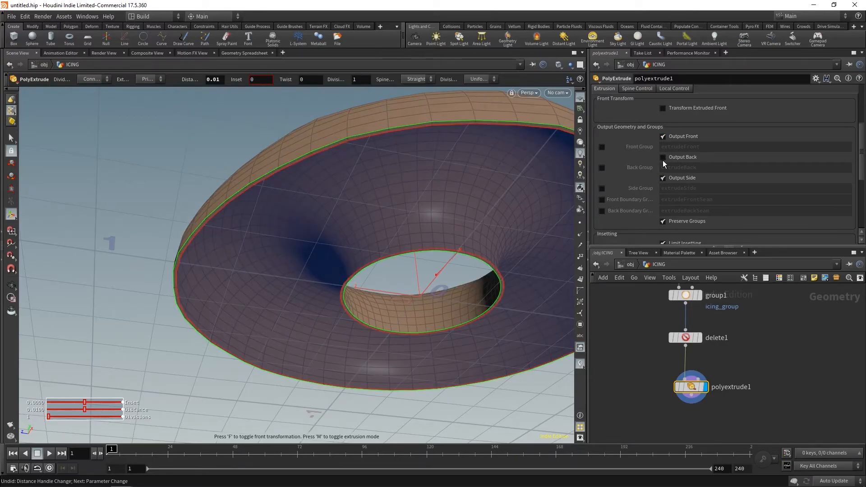
left_click(663, 158)
left_click_drag(432, 224, 434, 237, "alt")
scroll(434, 237, "down", 2, "alt")
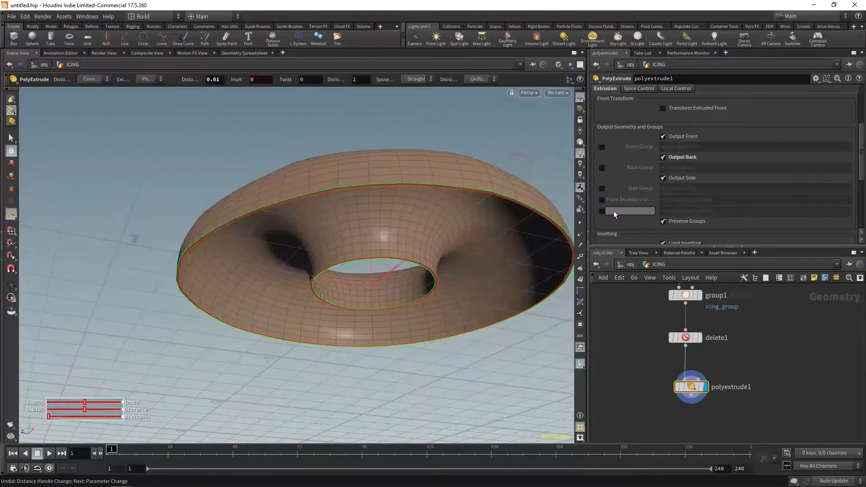
left_click_drag(334, 202, 341, 209, "alt")
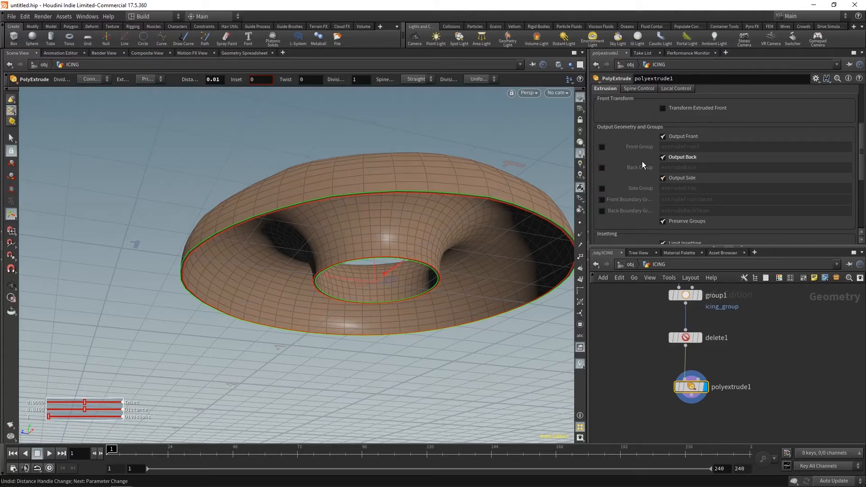
- Enable the PolyExtrude's Front Group and name it icing_top
left_click(601, 147)
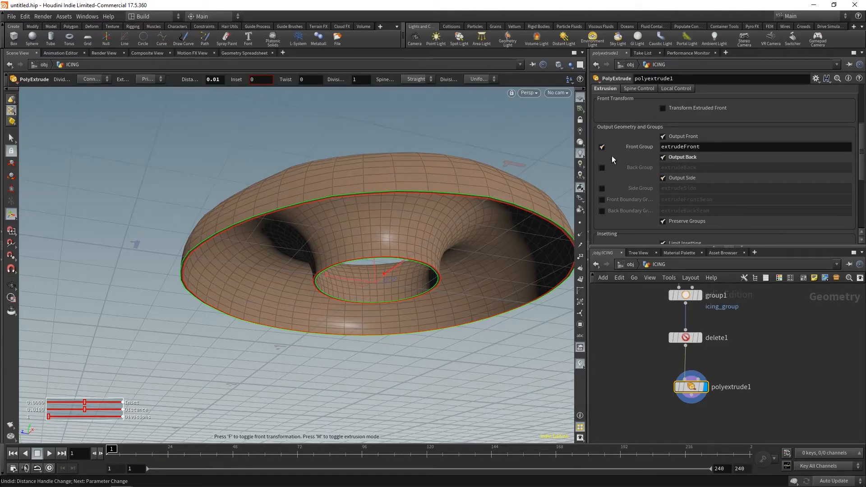
left_click_drag(419, 170, 416, 190, "alt")
double_click(708, 146)
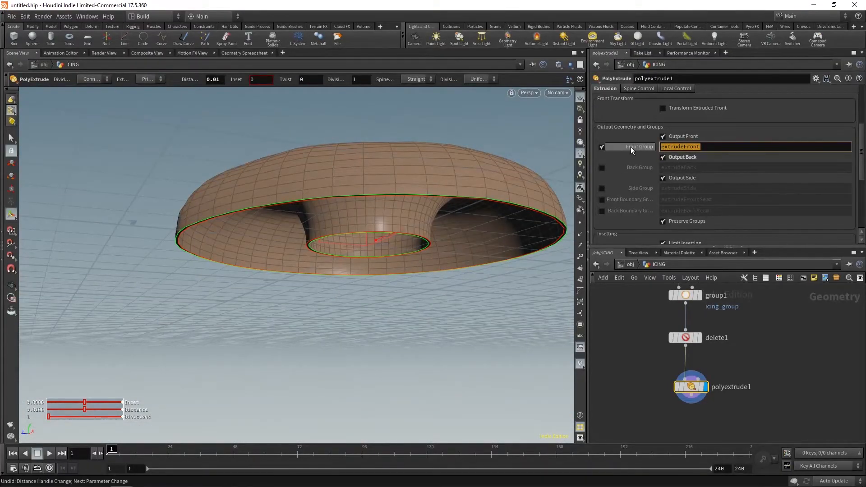
type("Ic")
key("BackSpace")
key("BackSpace")
type("icing_top")
left_click_drag(391, 208, 366, 251, "alt")
left_click(663, 137)
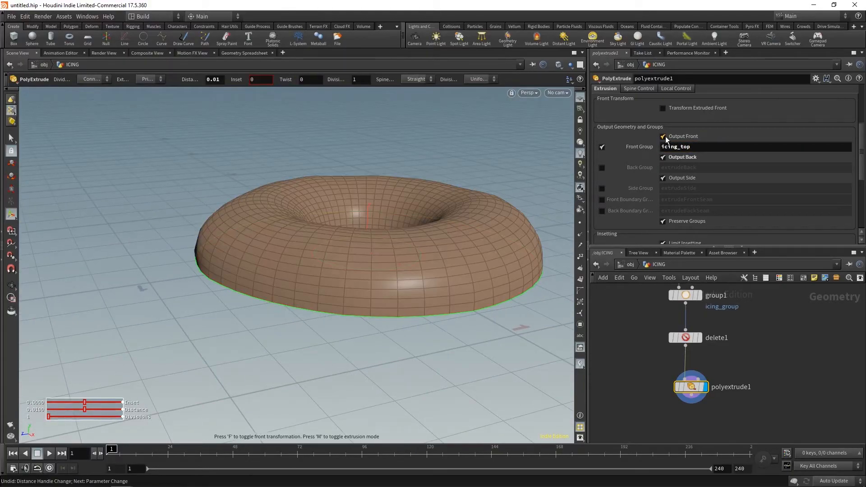
key("Escape")
left_click_drag(462, 257, 457, 268)
key("Return")
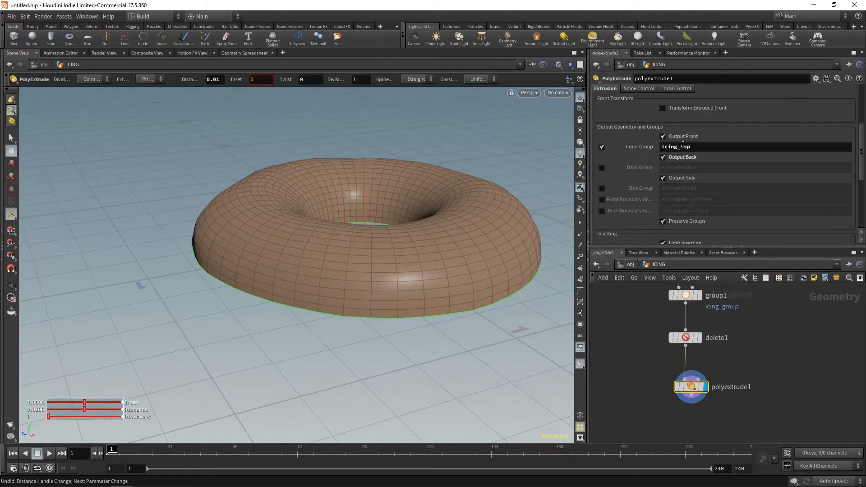
- Open the polyextrude1 node's information to check its output groups
scroll(785, 375, "down", 2)
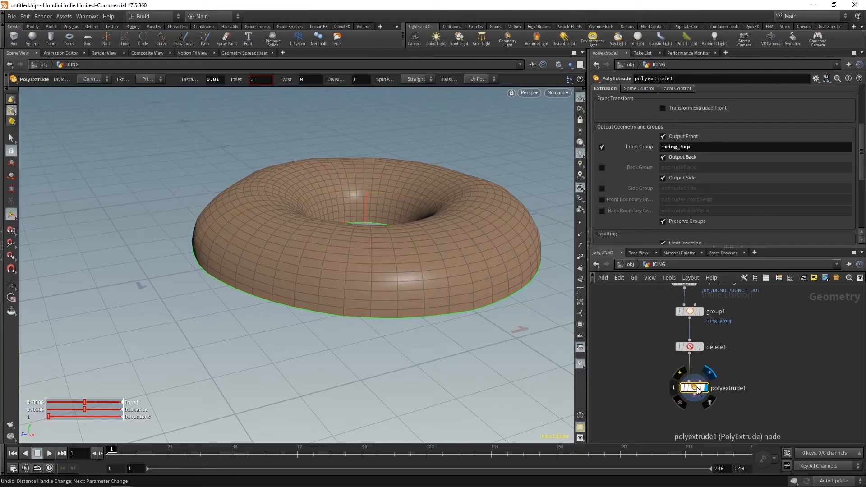
scroll(753, 377, "up", 2)
middle_click_drag(746, 408, 723, 389)
scroll(735, 403, "down", 1)
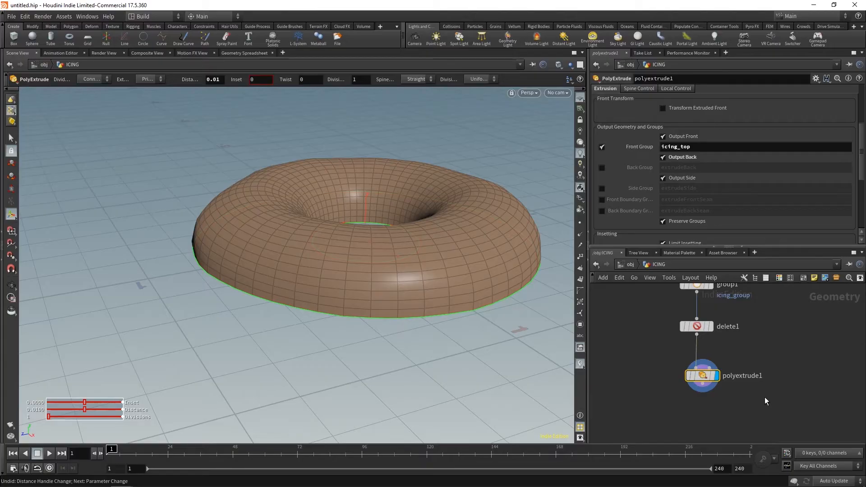
mouse_move(702, 375)
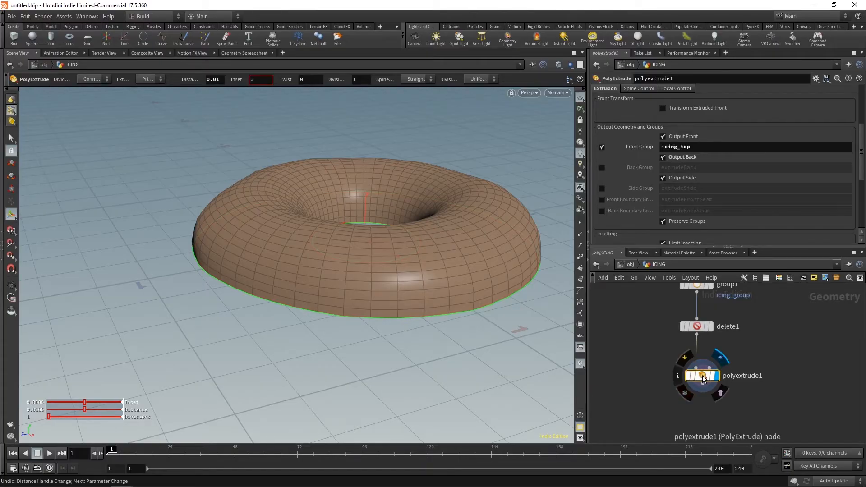
left_click(679, 375)
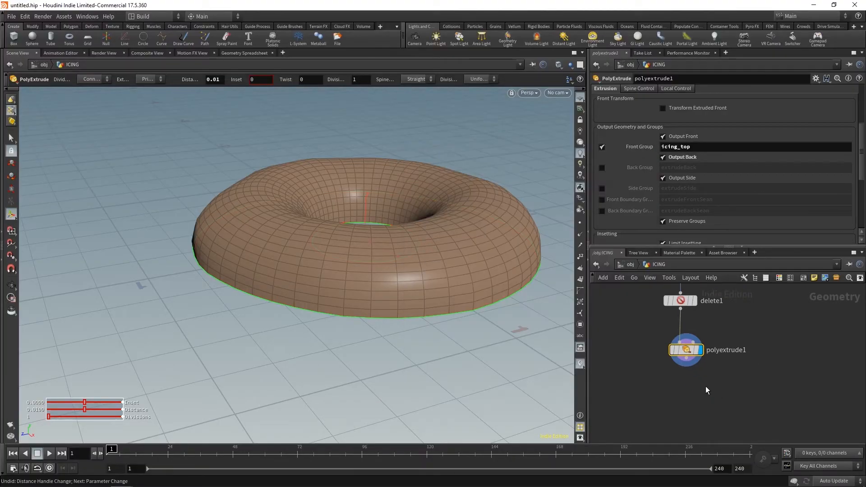
- Add a Color node below polyextrude1, connected to its output, and make it the displayed node
left_click(706, 388)
key("Tab")
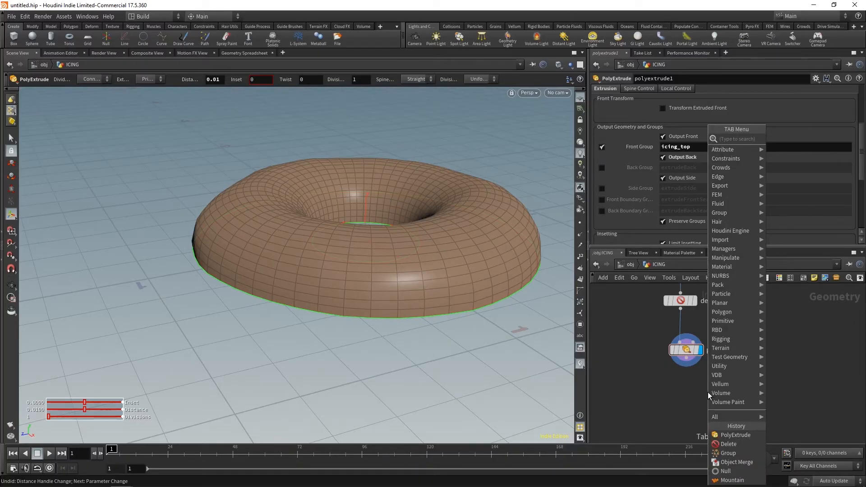
type("color")
key("Return")
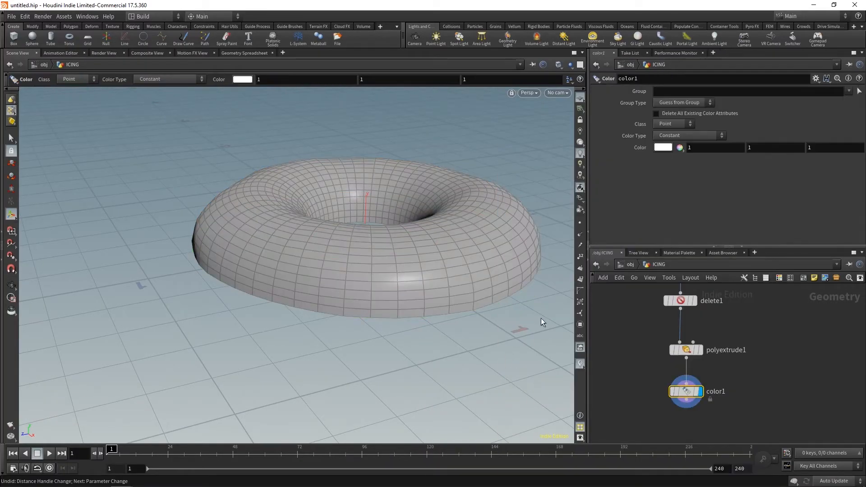
- Set the Color node's colour to a dark chocolate brown, 0.073, 0.0115305, 0.000851788
left_click(660, 148)
left_click_drag(571, 120, 603, 117)
left_click_drag(735, 205, 690, 204)
left_click_drag(607, 113, 606, 121)
left_click_drag(391, 221, 361, 177)
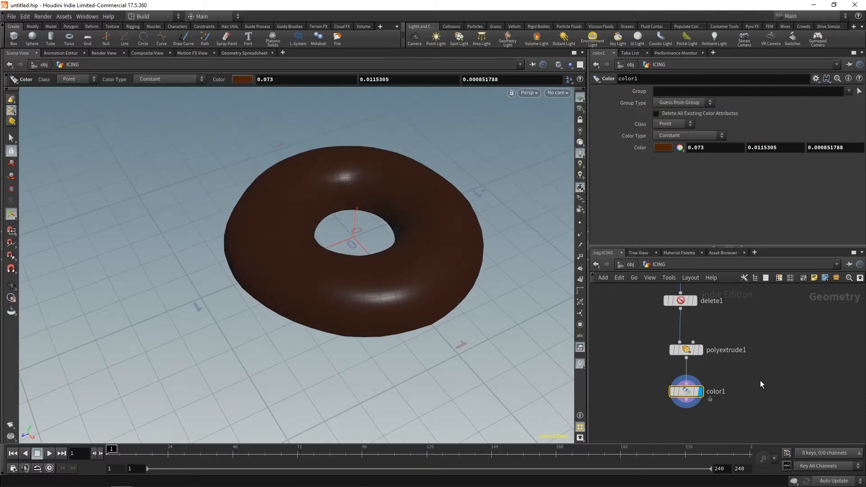
- Add a Null node below color1, rename it ICING_OUT and make it the displayed node
middle_click_drag(760, 380, 773, 371)
left_click_drag(399, 312, 348, 276)
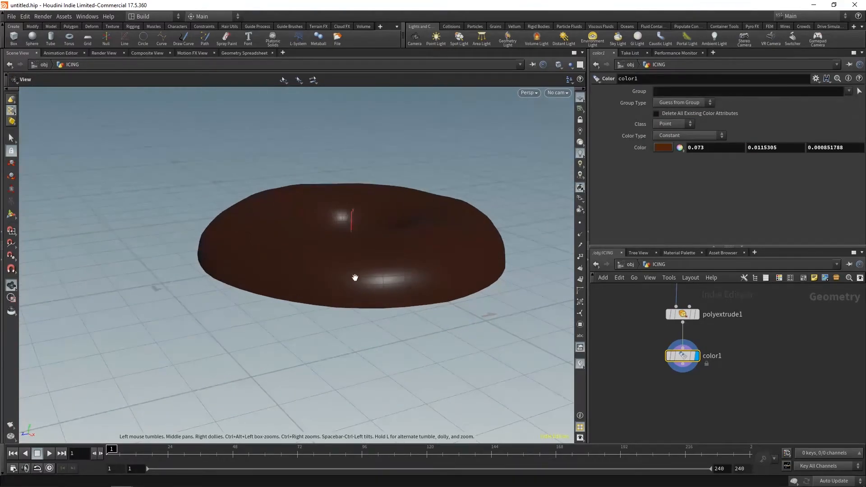
key("Tab")
type("nu")
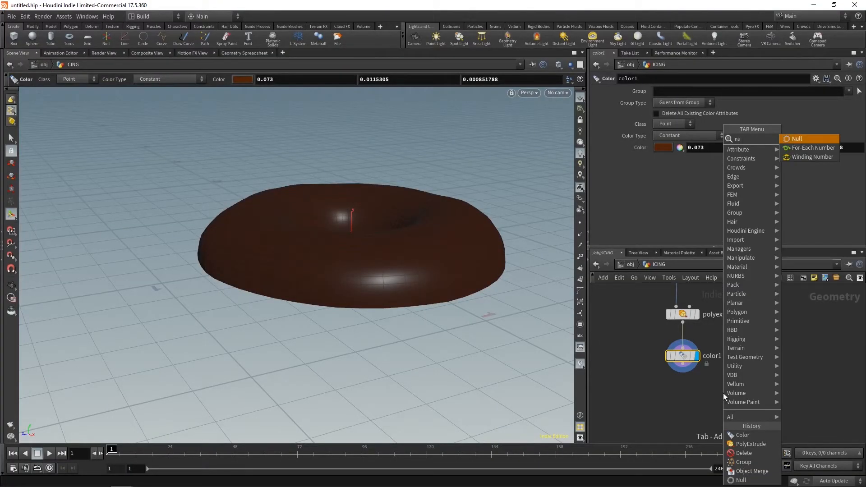
key("Return")
left_click(703, 410)
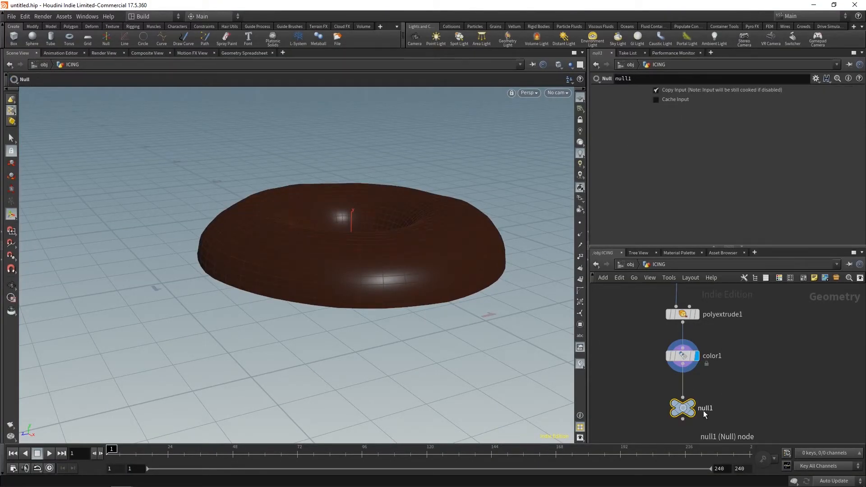
double_click(706, 411)
type("ICING_OUT")
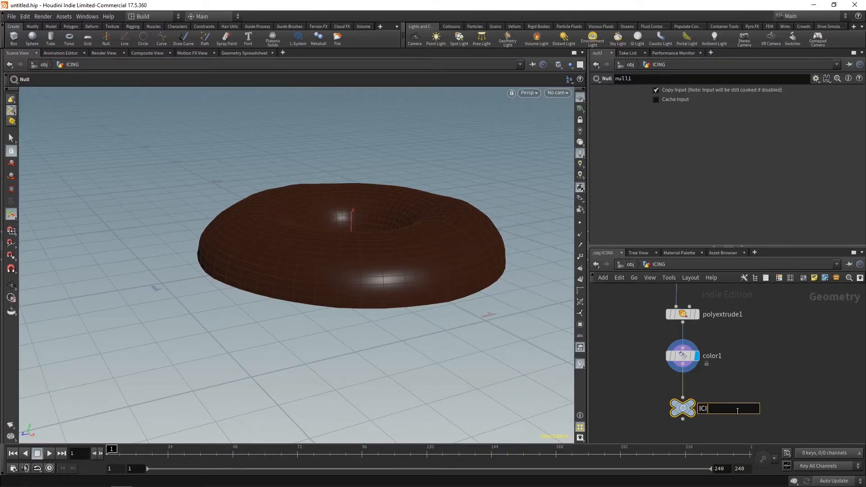
key("Return")
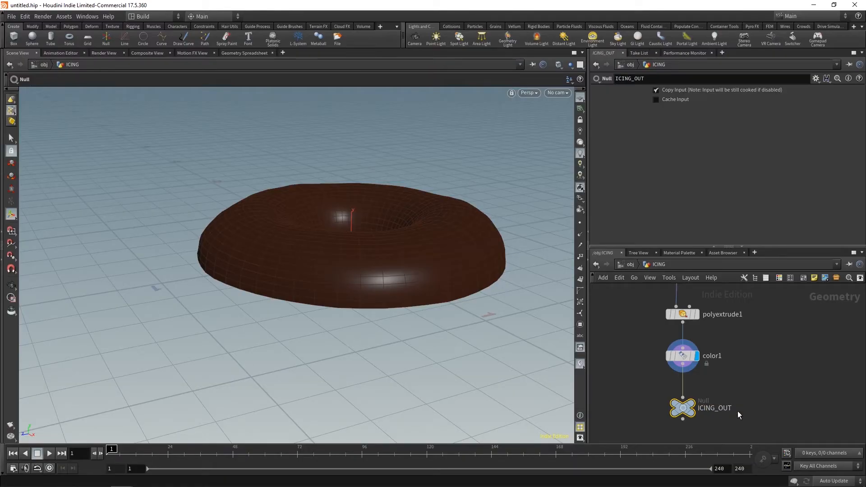
key("r")
- Return to the object level, move the ICING node closer to DONUT and view the iced donut
left_click(631, 264)
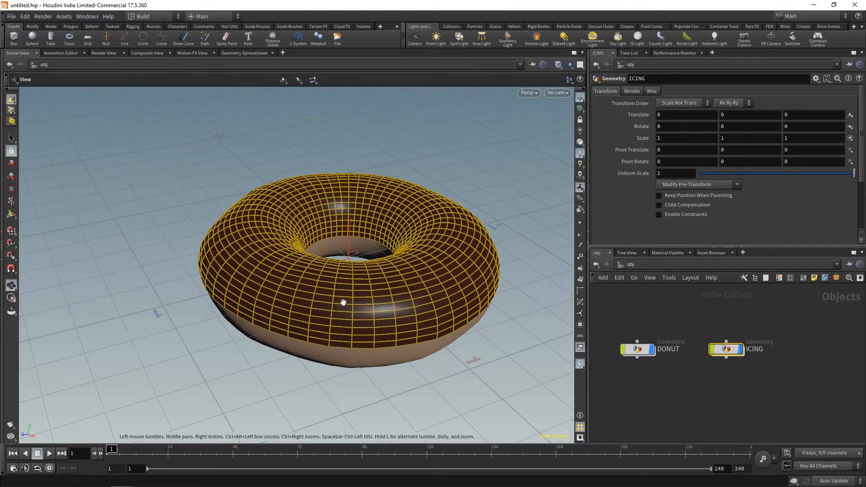
left_click(765, 394)
left_click_drag(406, 357, 356, 275)
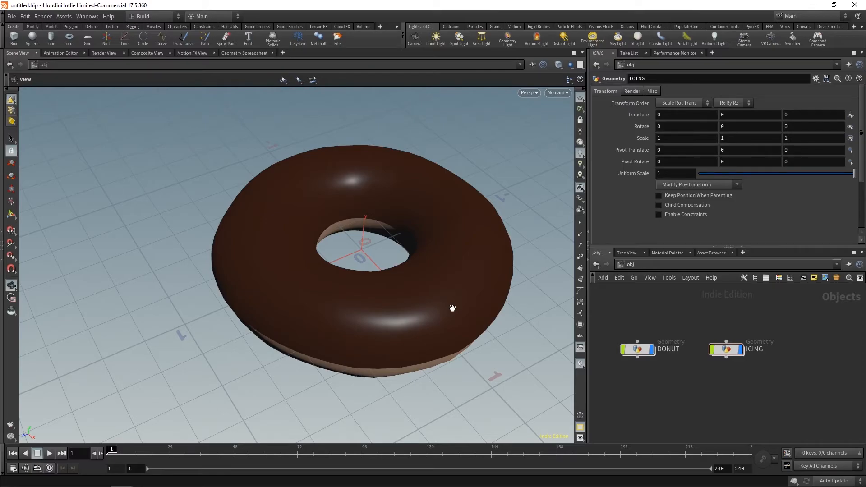
left_click_drag(722, 348, 719, 350)
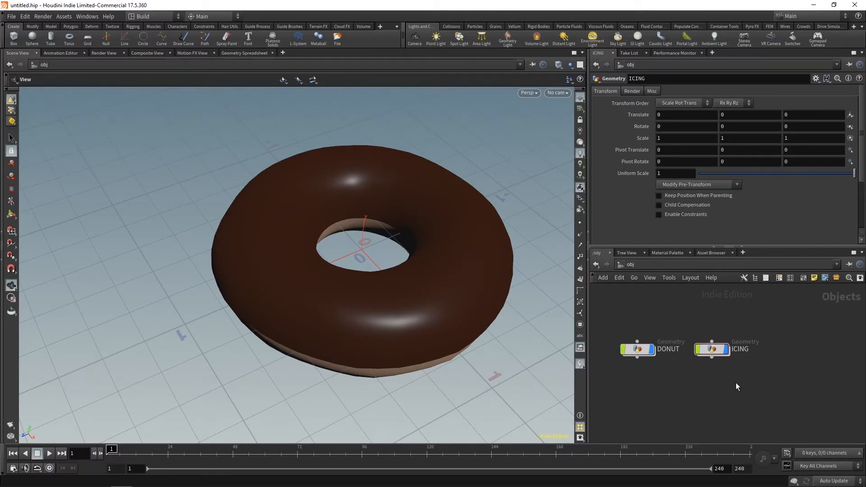
middle_click_drag(753, 376, 728, 381)
left_click_drag(359, 298, 361, 276)
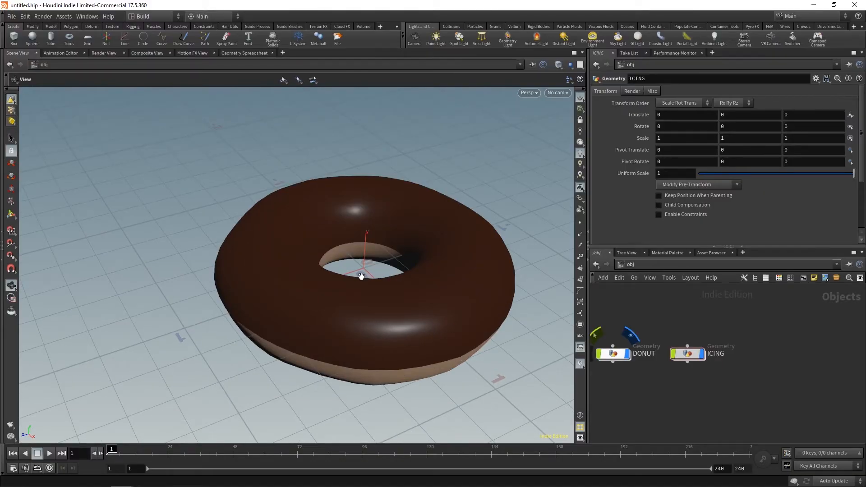
middle_click_drag(759, 366, 765, 365)
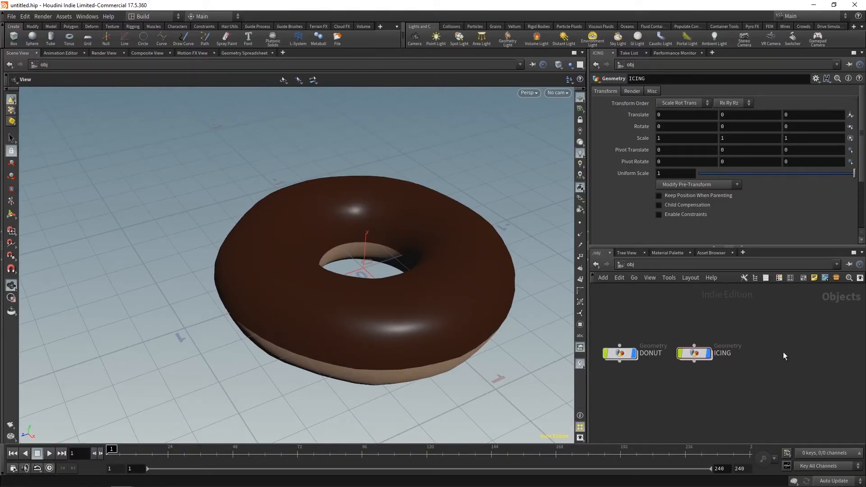
- Add a Geometry object beside ICING, rename it SPRINKLES and open its network
key("Tab")
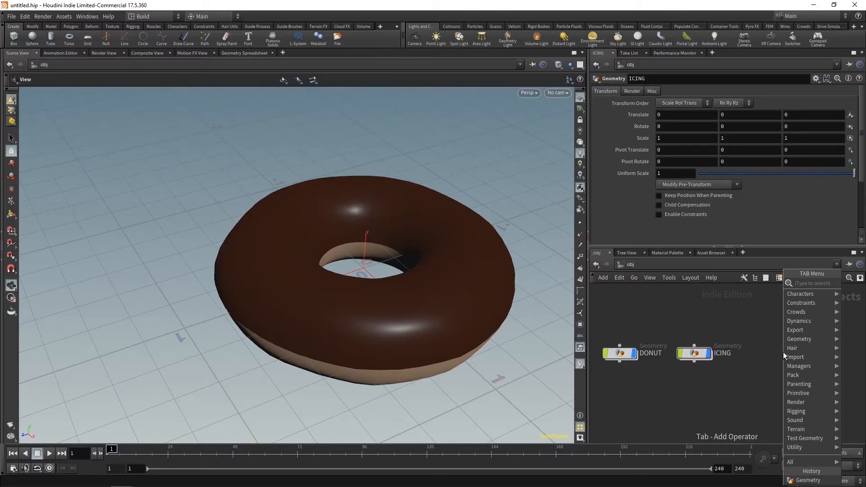
type("geo")
key("Return")
left_click(766, 354)
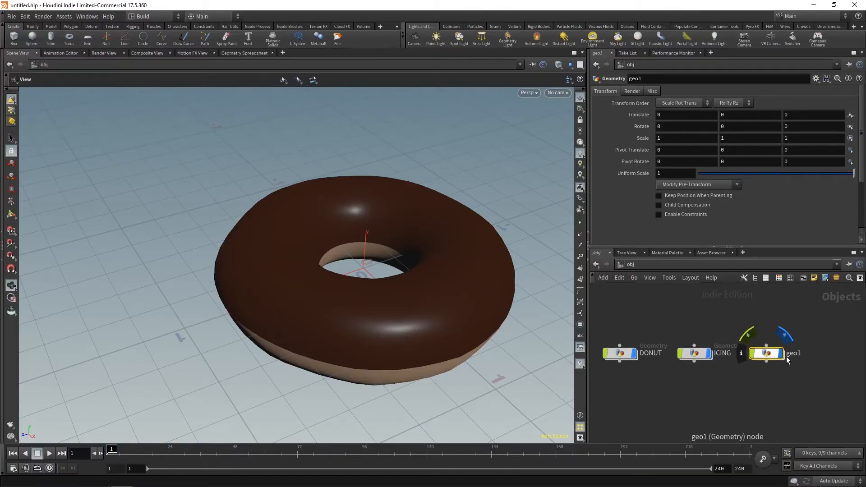
double_click(796, 354)
type("SP")
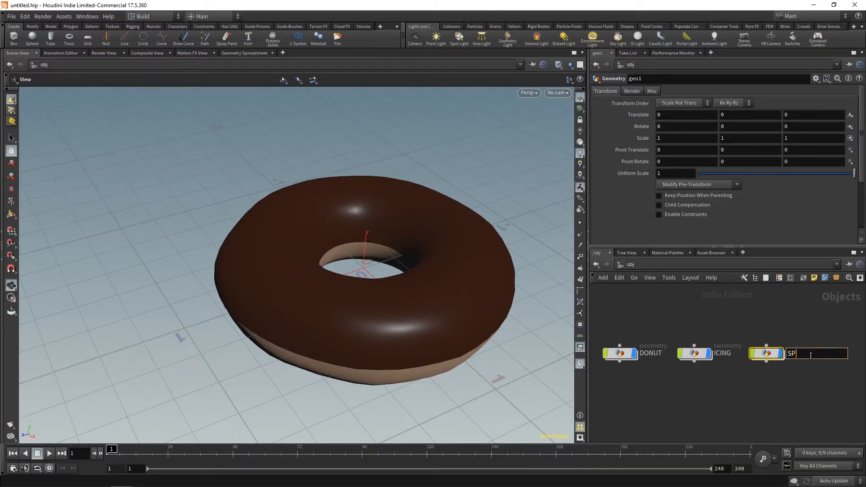
type("RINKLES")
key("Return")
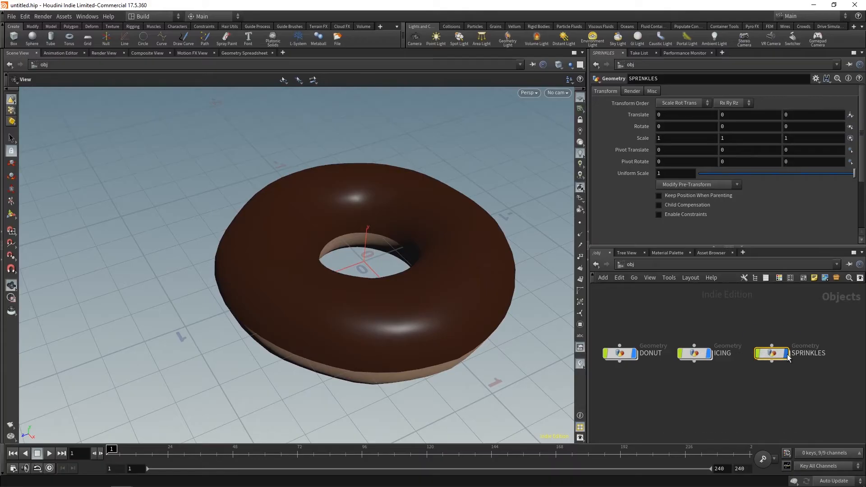
double_click(767, 355)
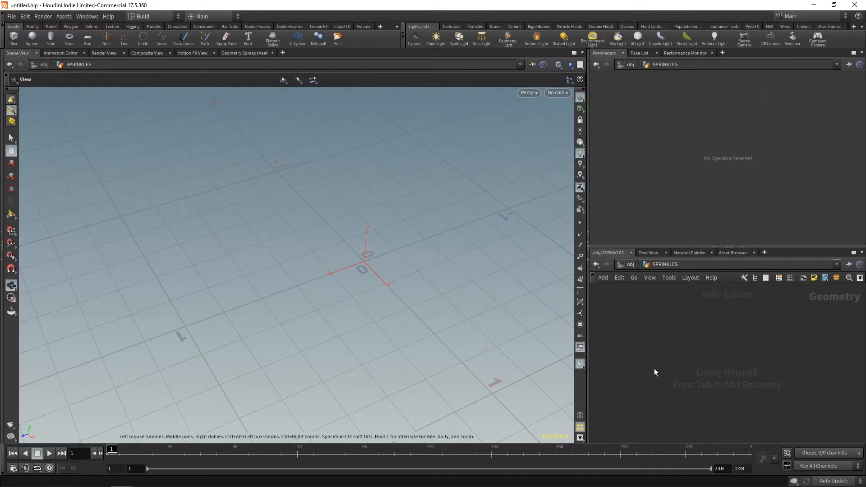
- Ghost the other objects in the viewport so the iced donut shows while working inside SPRINKLES
left_click_drag(411, 260, 479, 143)
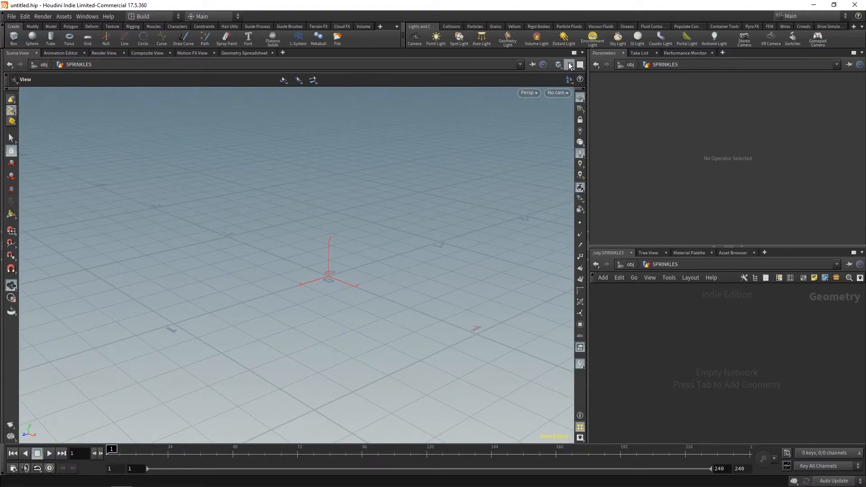
left_click(571, 65)
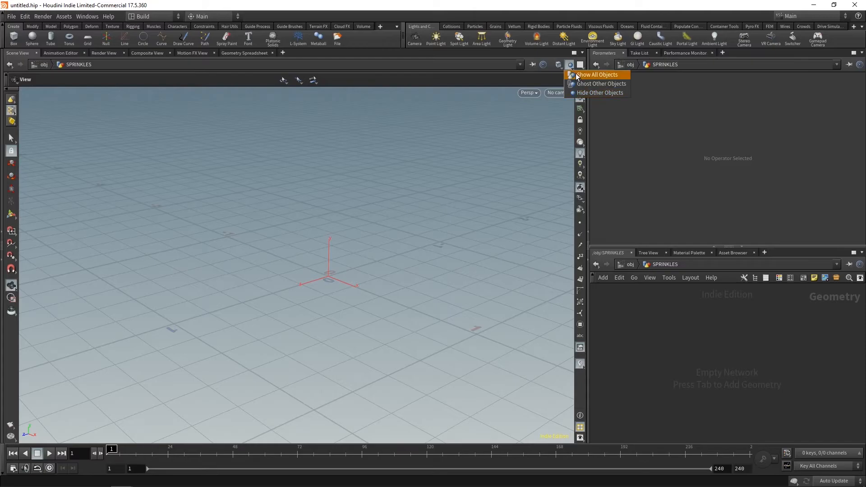
left_click(600, 84)
mouse_move(366, 293)
left_mouse_down()
mouse_move(364, 342)
mouse_move(377, 224)
mouse_move(364, 299)
left_mouse_up()
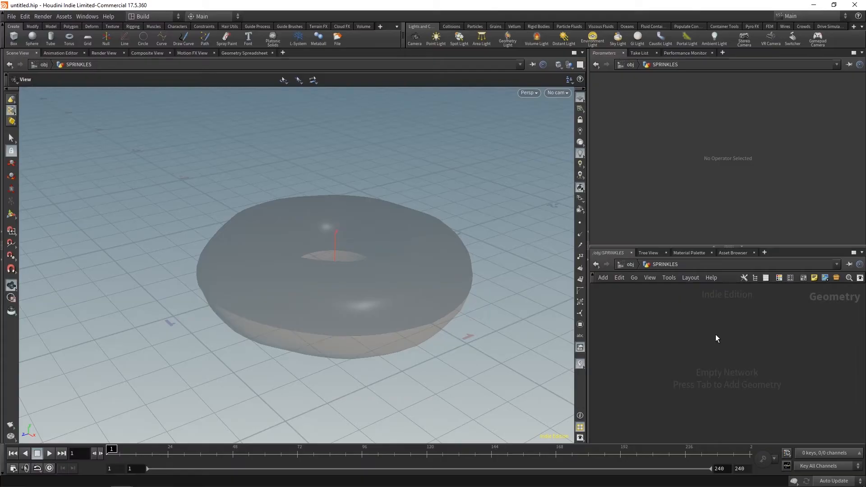
- Add an Object Merge node to the SPRINKLES network and set its Object 1 to /obj/ICING/ICING_OUT
key("Tab")
type("ob")
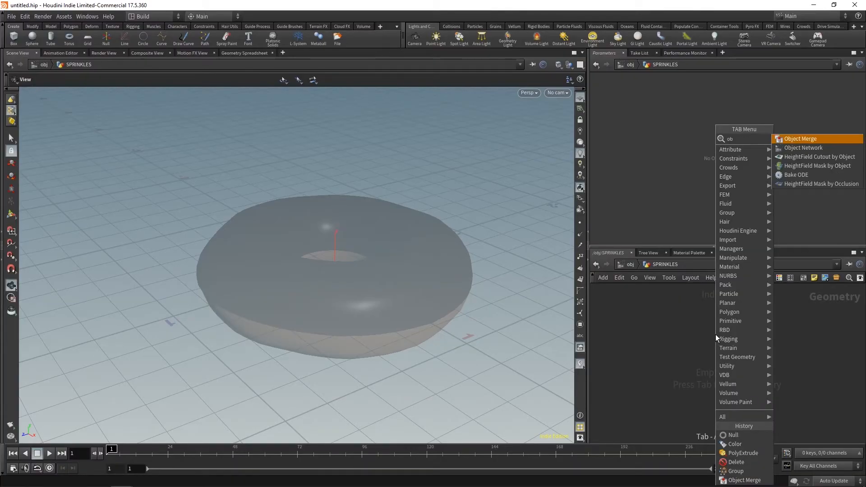
key("Return")
left_click(715, 334)
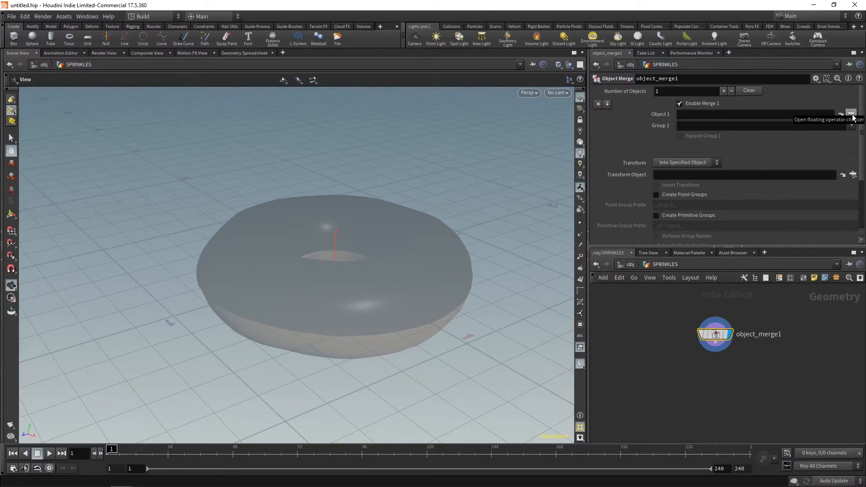
left_click(851, 114)
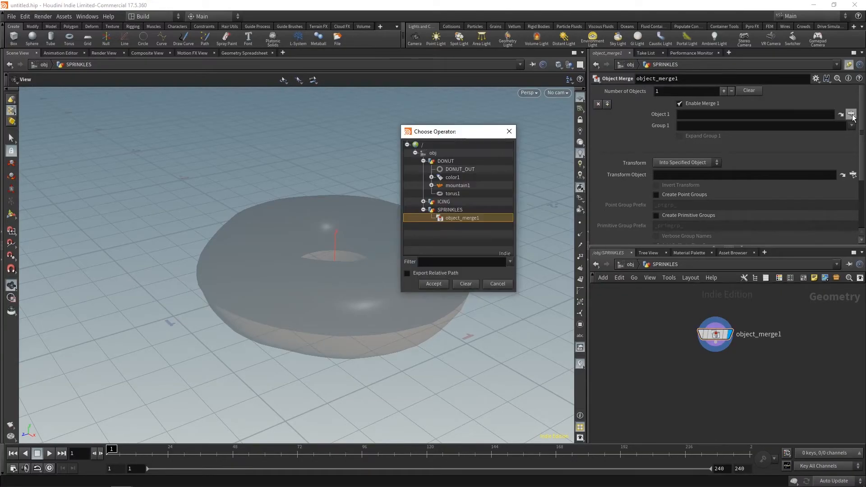
left_click(423, 202)
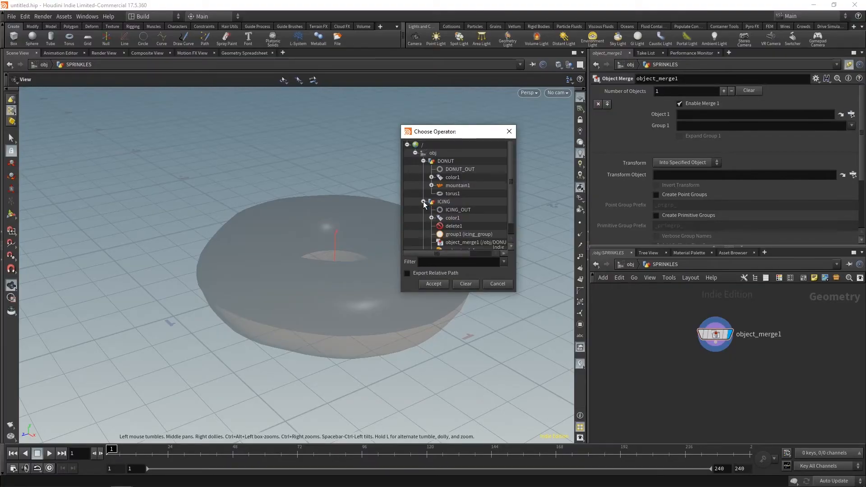
double_click(453, 211)
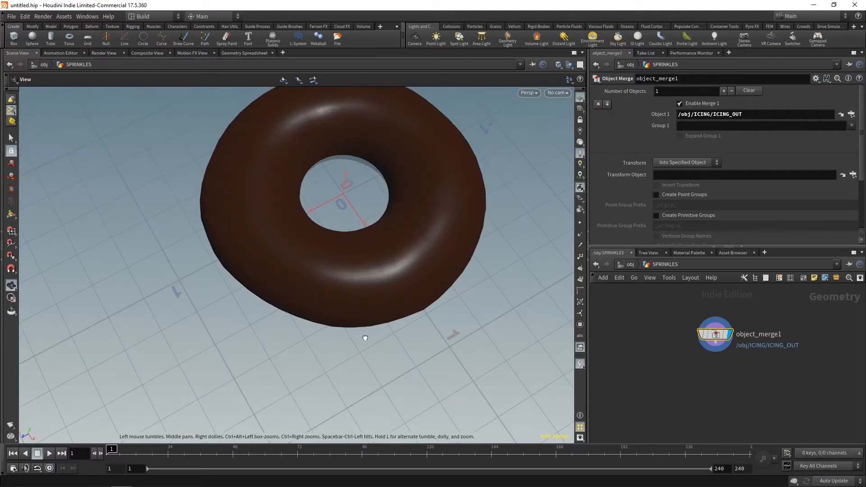
- Add a Delete node below object_merge1, wire it to the merge output and make it the displayed node
left_click_drag(364, 338, 452, 206)
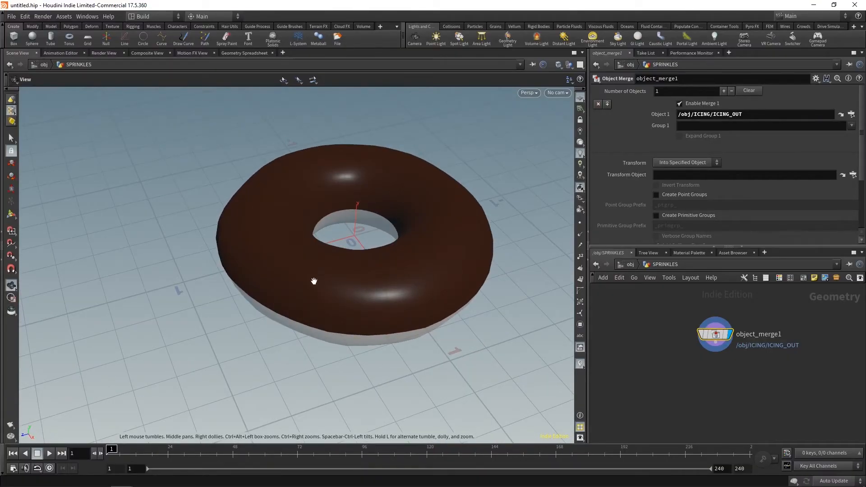
middle_click_drag(732, 391, 747, 389)
left_click_drag(356, 311, 257, 284)
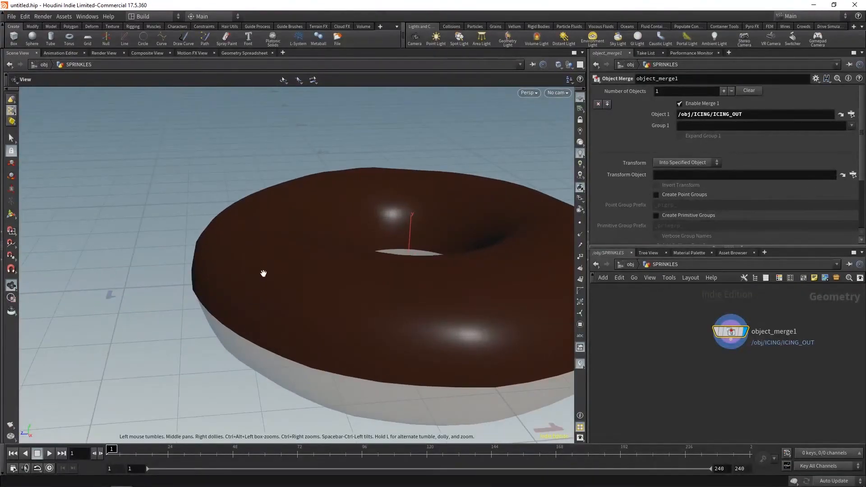
left_click_drag(410, 294, 374, 288)
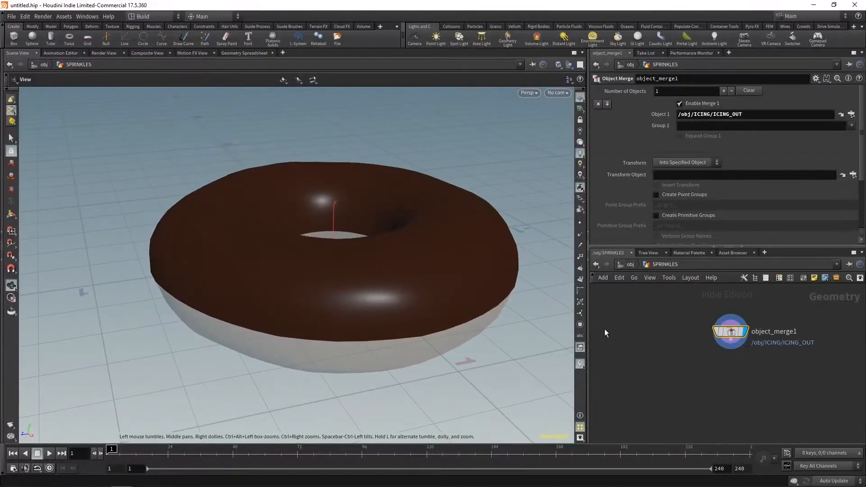
key("Tab")
type("delete")
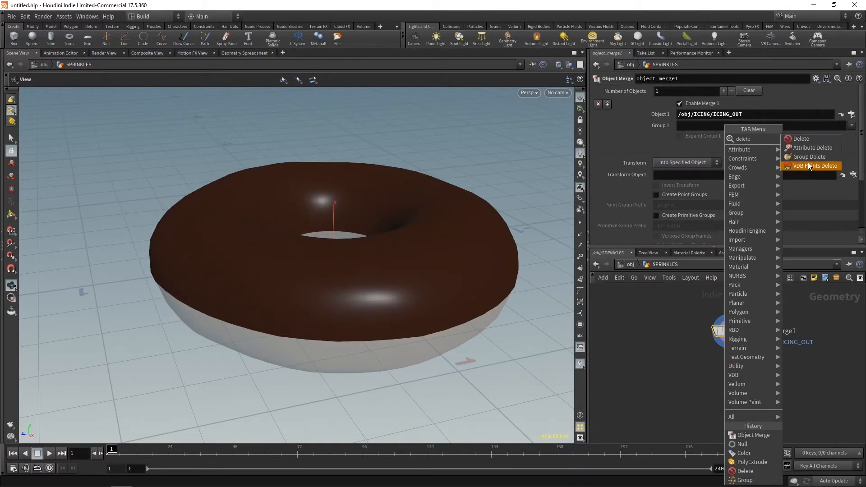
left_click(805, 140)
left_click(732, 377)
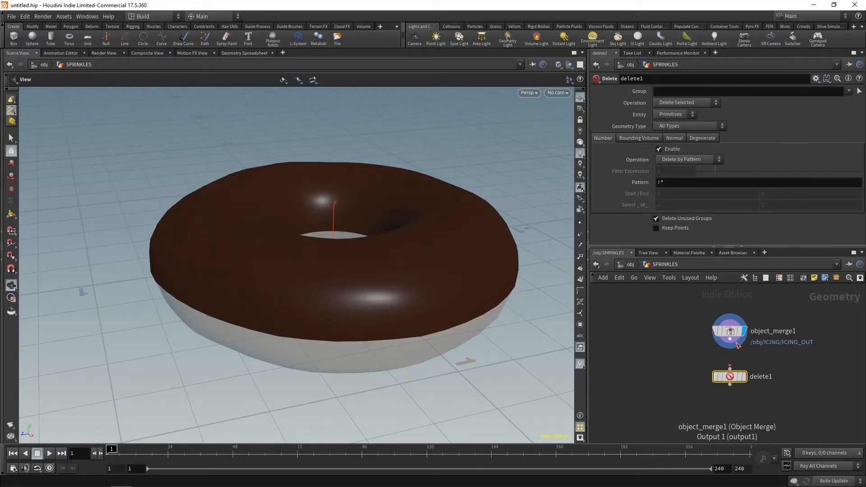
left_click(732, 340)
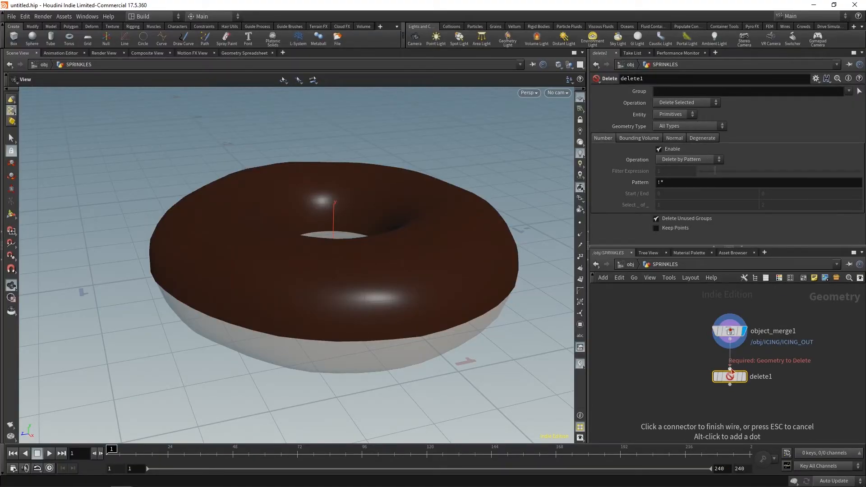
left_click(730, 368)
left_click(743, 376)
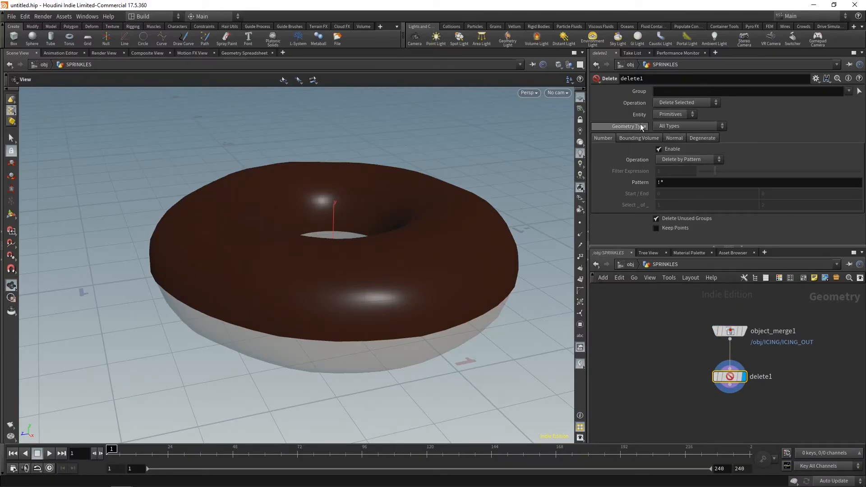
- Set the Delete node's group to icing_top and its operation to Delete Non-Selected
left_click(849, 92)
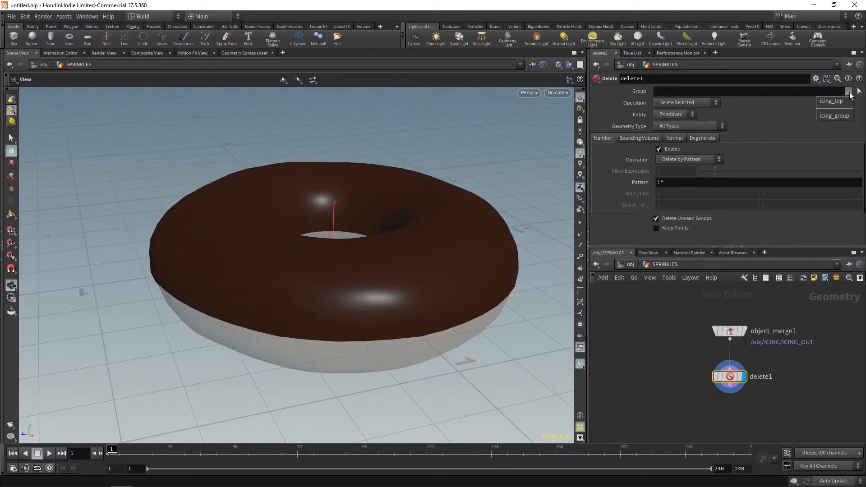
left_click(839, 102)
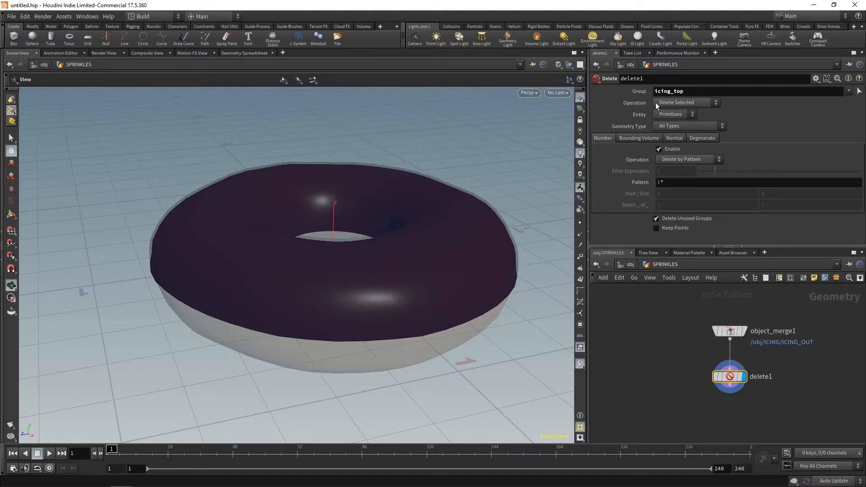
left_click(688, 103)
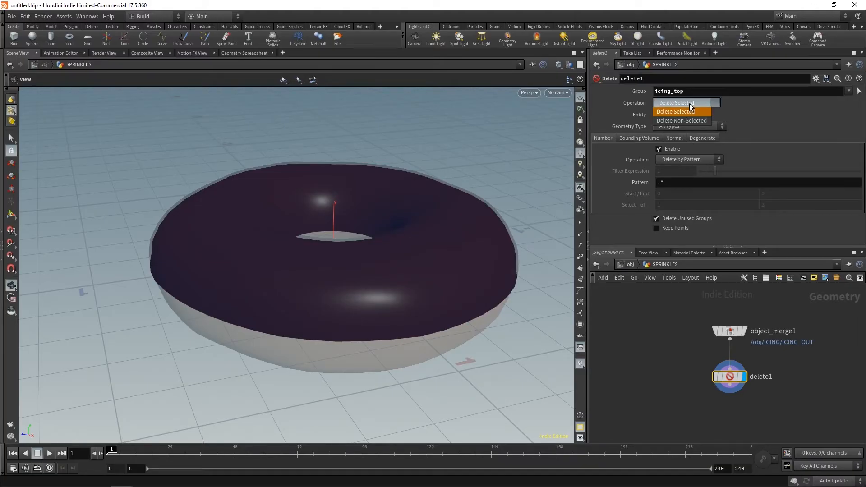
left_click(681, 121)
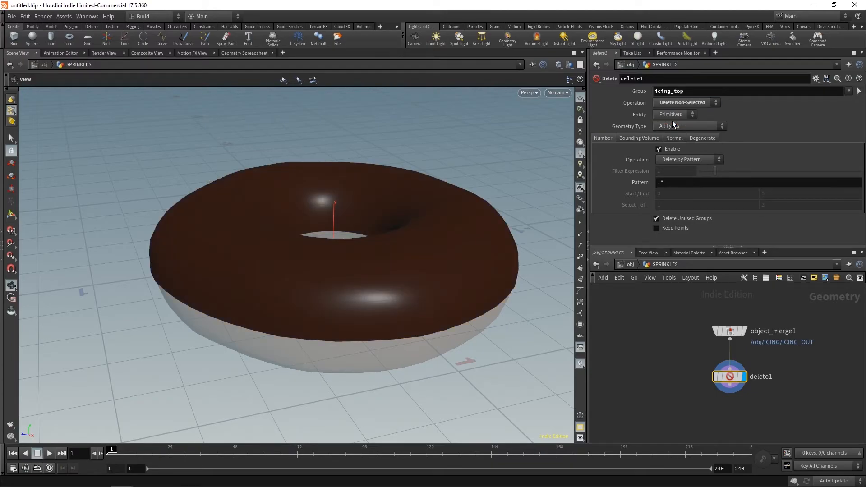
- Examine the remaining icing surface from the side and from above
left_click_drag(352, 292, 333, 216)
right_click_drag(350, 317, 272, 331)
left_click_drag(272, 331, 367, 226)
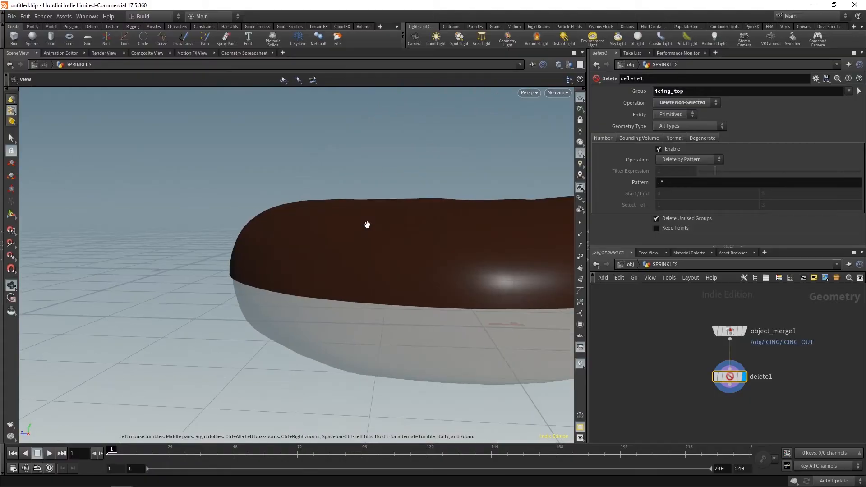
right_click_drag(368, 226, 352, 220)
left_click_drag(352, 220, 377, 273)
middle_click_drag(368, 218, 359, 261)
left_click_drag(358, 261, 361, 292)
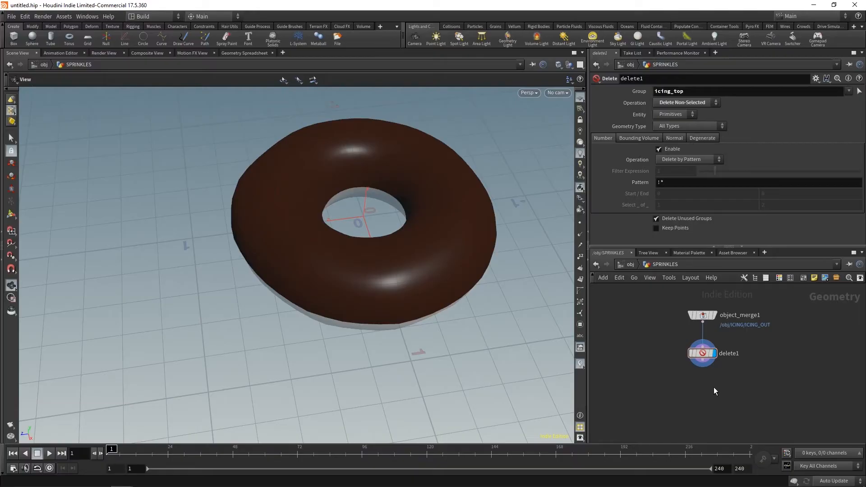
- Add a Scatter node below delete1, wire it to the Delete output and make it the displayed node
key("Tab")
type("sca")
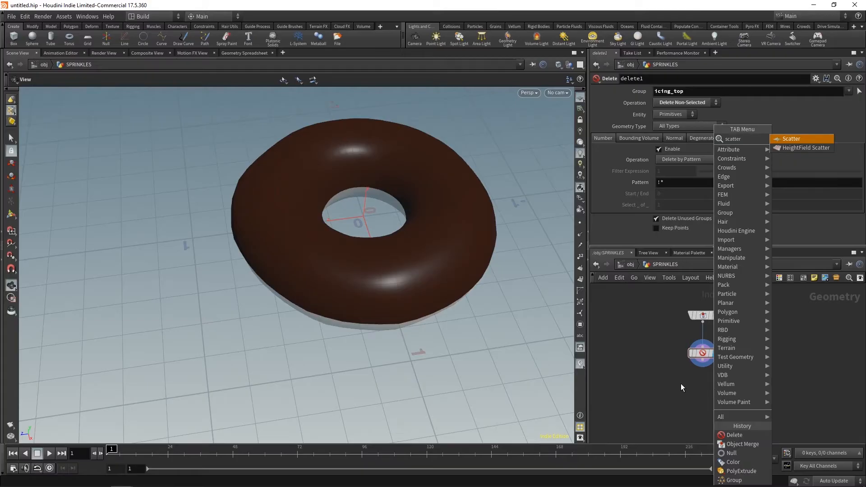
key("Return")
left_click(704, 393)
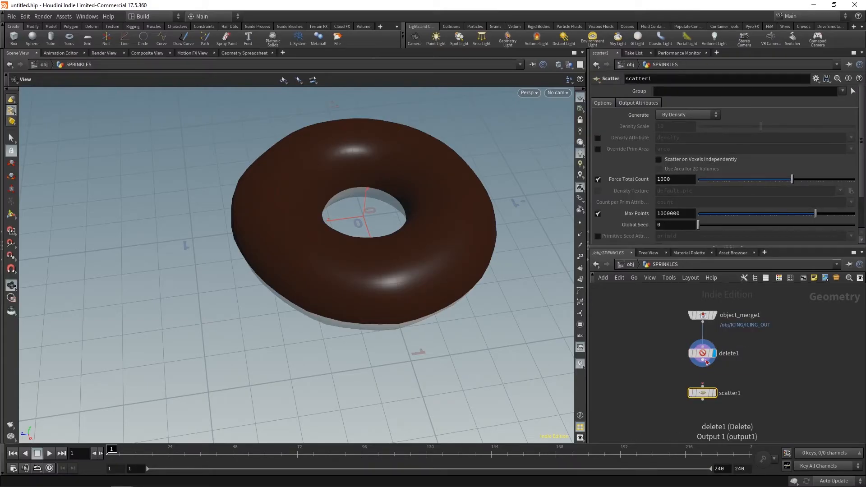
left_click(705, 369)
left_click(715, 393)
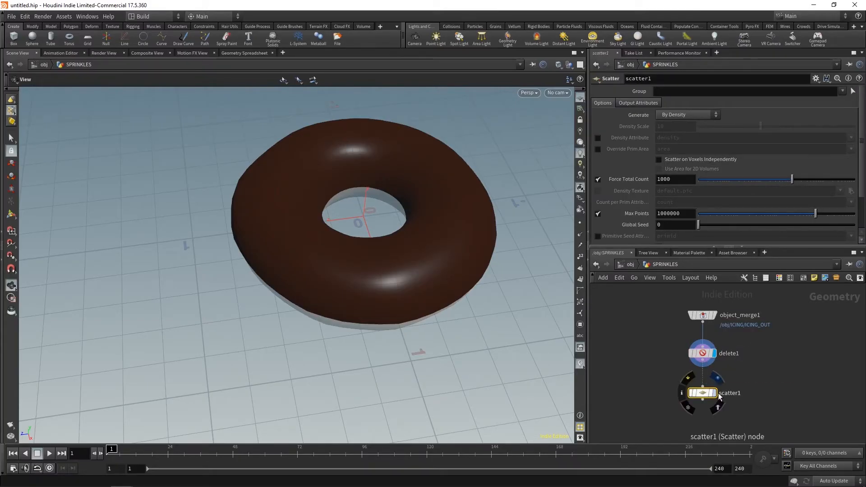
left_click(716, 394)
- Turn on point display in the viewport and inspect how the scattered points cover the icing top
mouse_move(415, 231)
left_mouse_down()
mouse_move(426, 181)
mouse_move(412, 231)
left_mouse_up()
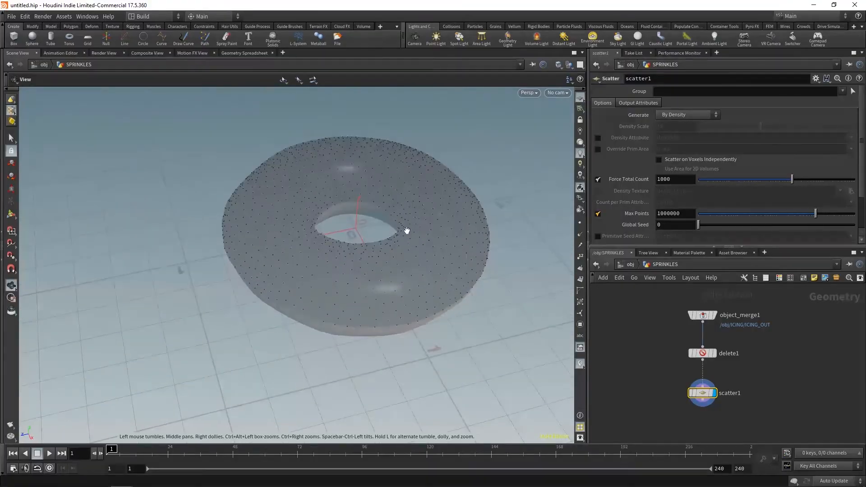
right_click_drag(411, 231, 341, 258)
left_click_drag(342, 258, 270, 212)
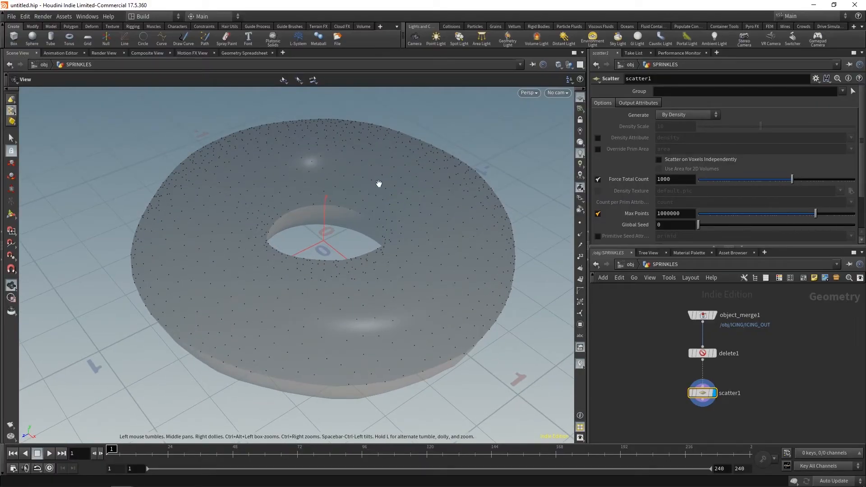
left_click_drag(461, 237, 425, 263)
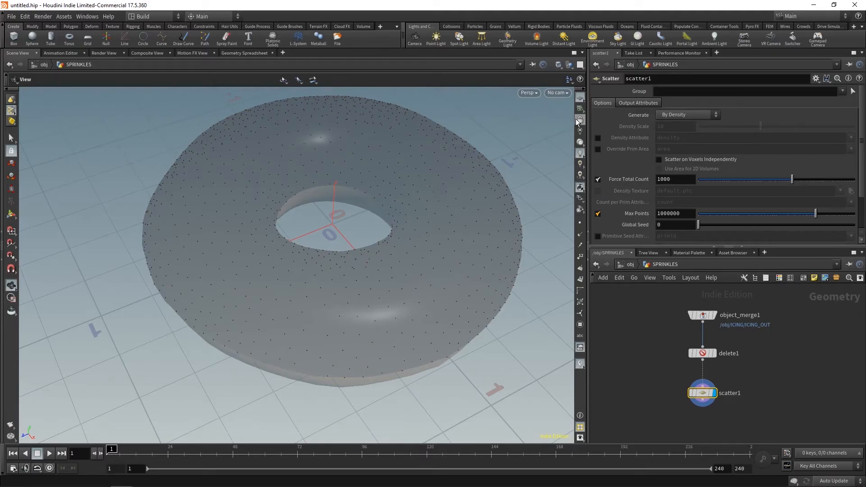
left_click(582, 227)
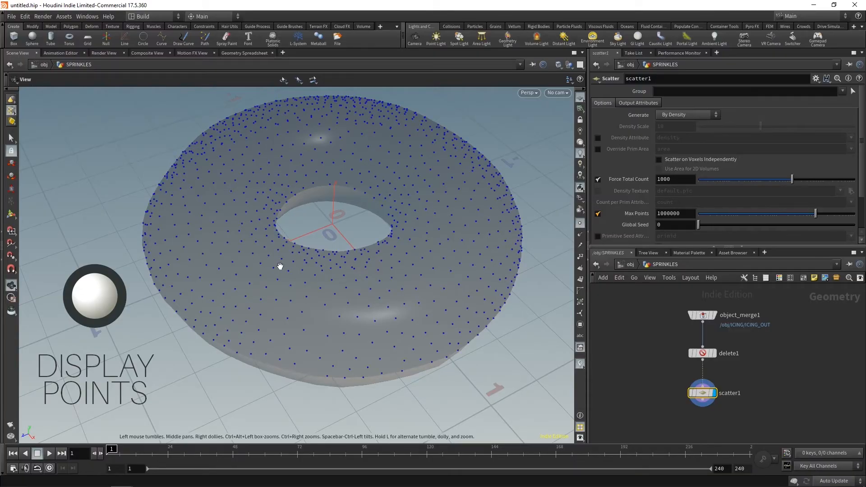
left_click_drag(331, 296, 469, 256)
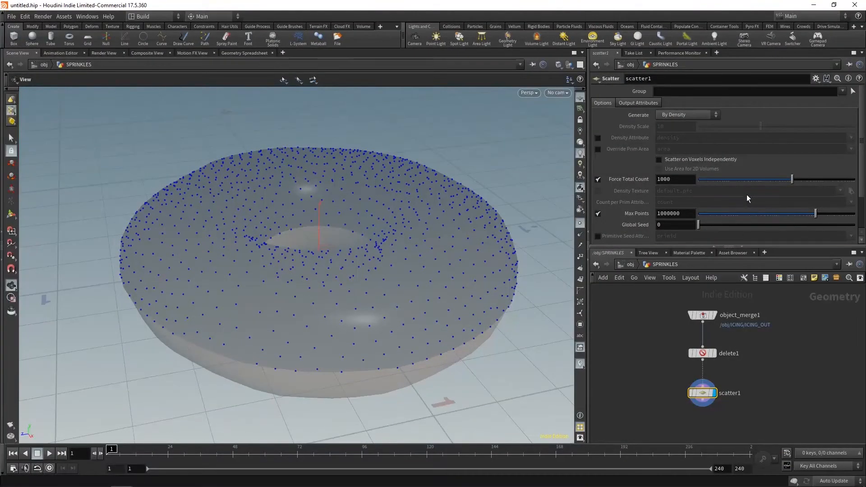
- Set the Scatter node's Force Total Count to 50 and its Relax Iterations to 4
double_click(657, 179)
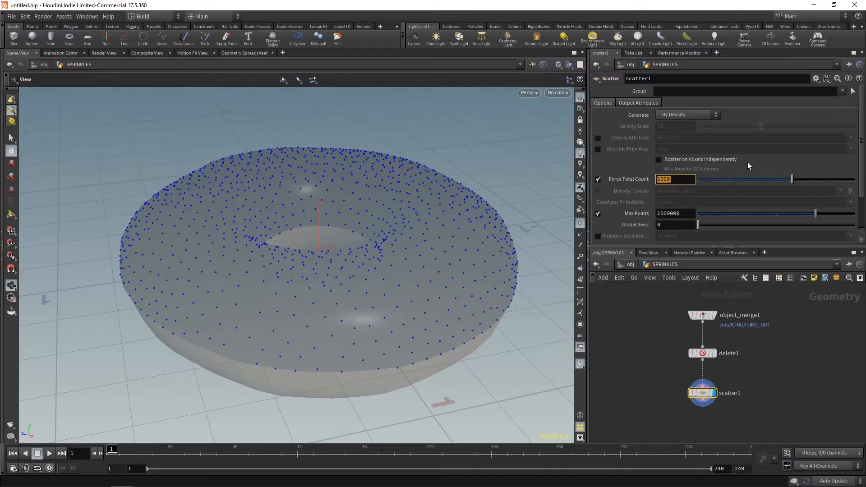
key("Return")
double_click(667, 179)
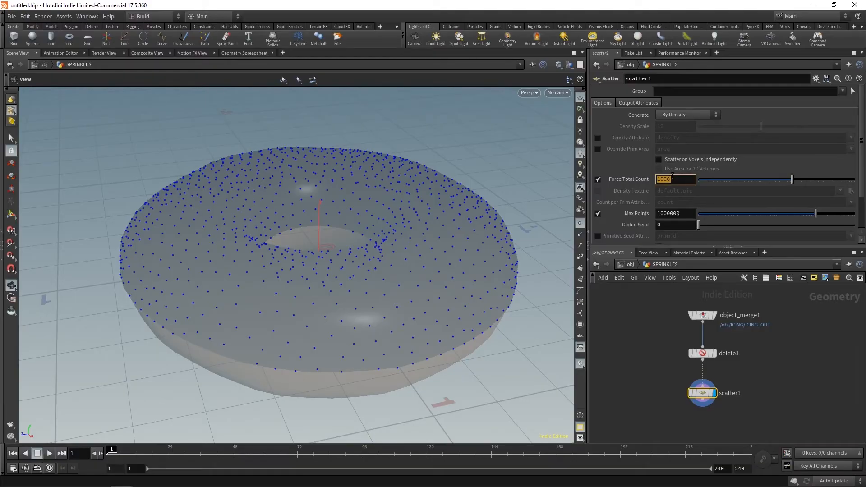
type("50")
key("Return")
left_click_drag(327, 212, 337, 240)
scroll(659, 194, "down", 3)
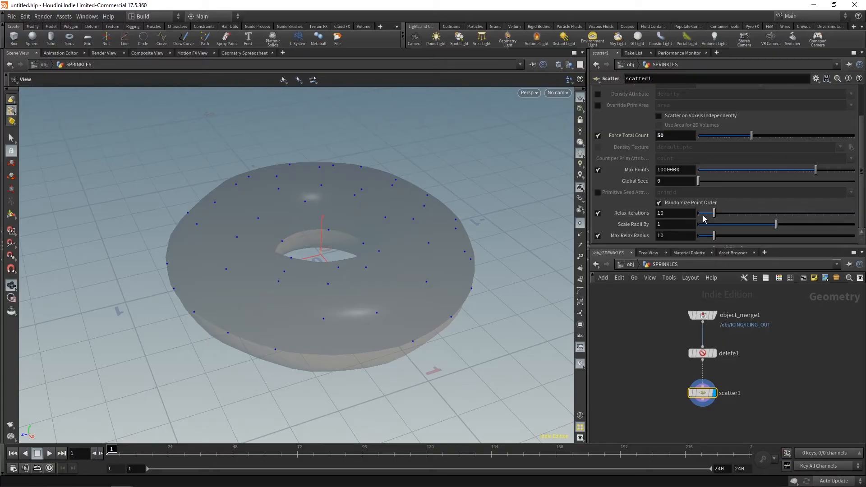
left_click_drag(714, 214, 704, 218)
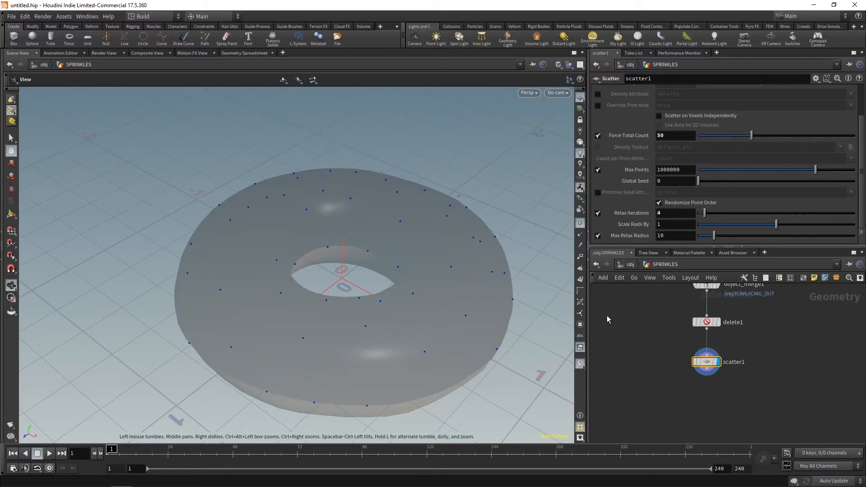
middle_click_drag(713, 406, 738, 413)
scroll(731, 405, "down", 1)
scroll(698, 408, "up", 1)
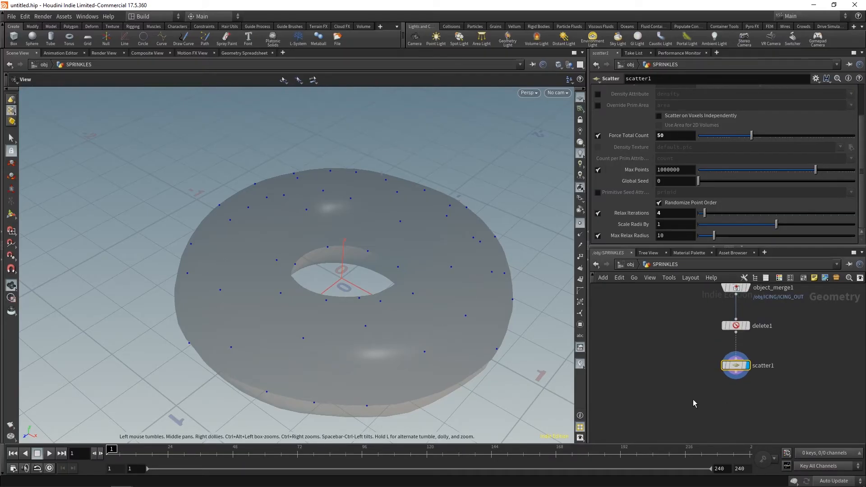
scroll(693, 399, "down", 1)
middle_click_drag(672, 369, 693, 374)
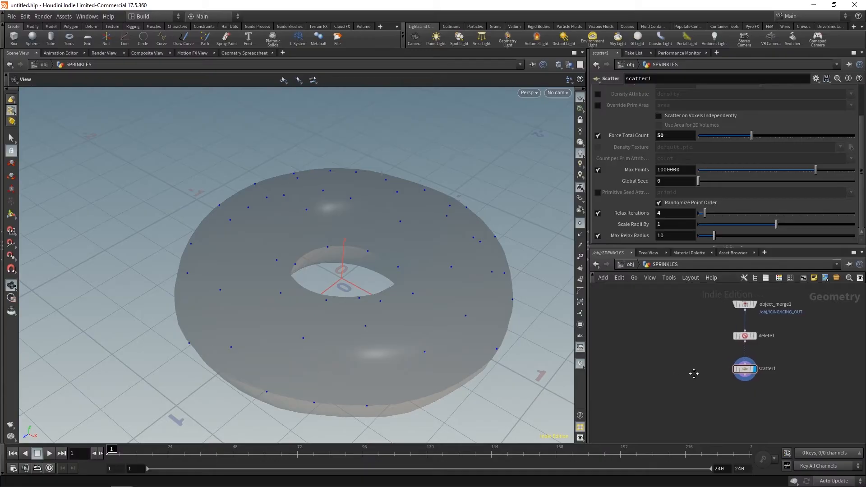
- Add a Tube node beside scatter1 in the SPRINKLES network and make it the displayed node
scroll(694, 374, "up", 1)
key("Tab")
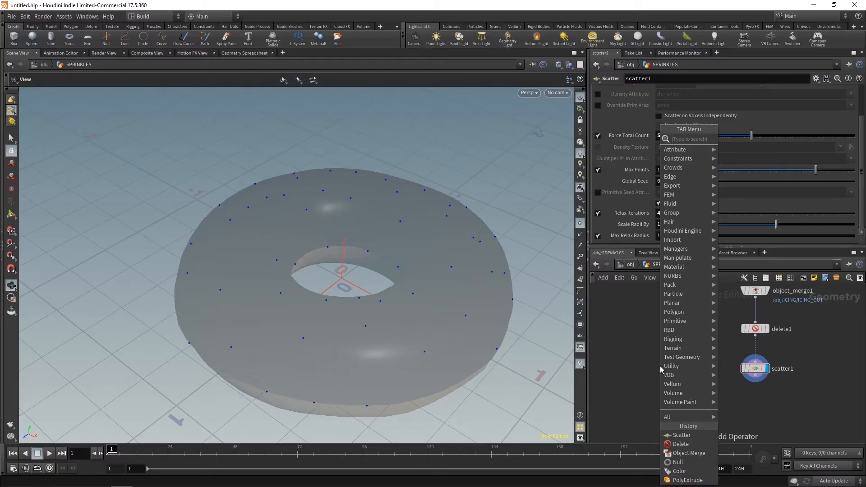
type("tube")
left_click(732, 139)
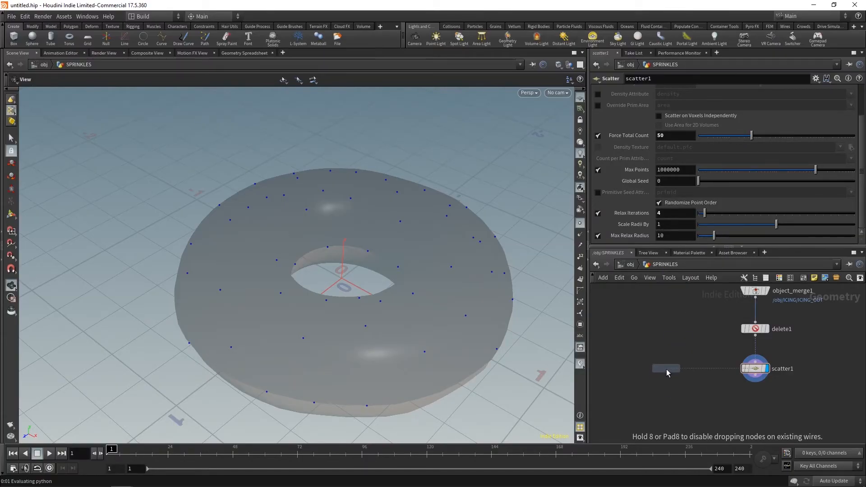
left_click(666, 369)
left_click(679, 370)
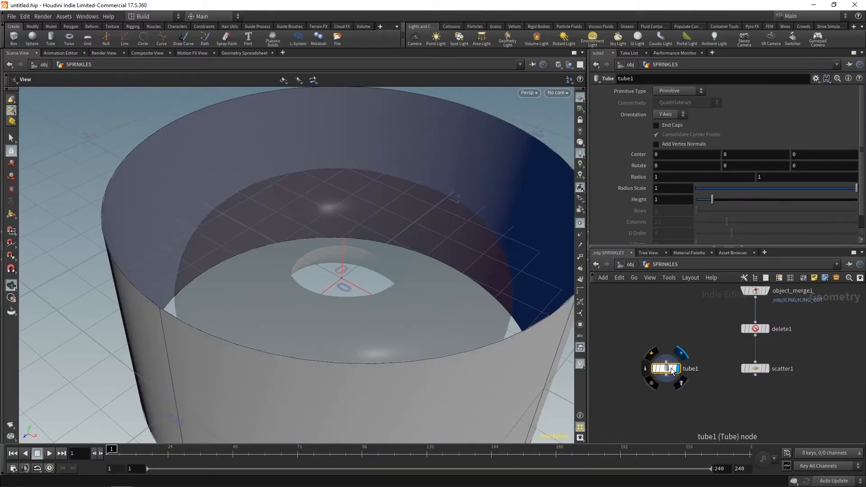
- Set the tube's Primitive Type to Polygon
scroll(405, 293, "down", 5)
left_click_drag(401, 289, 406, 245)
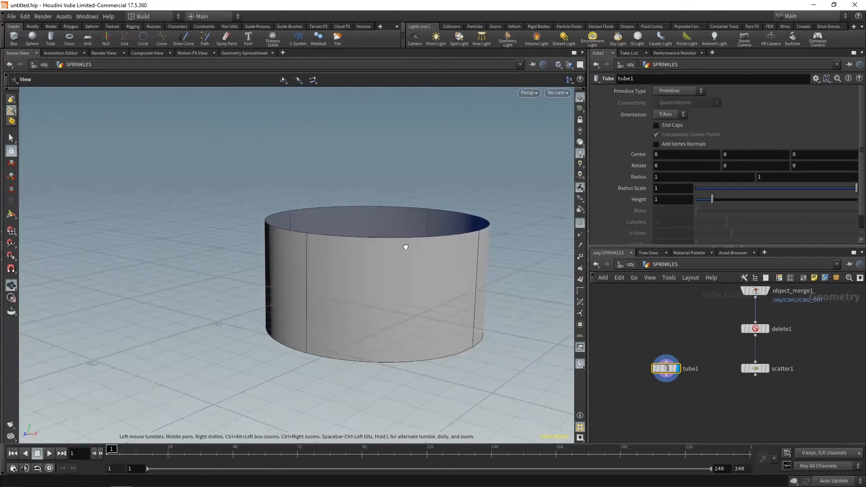
left_click_drag(479, 236, 472, 263)
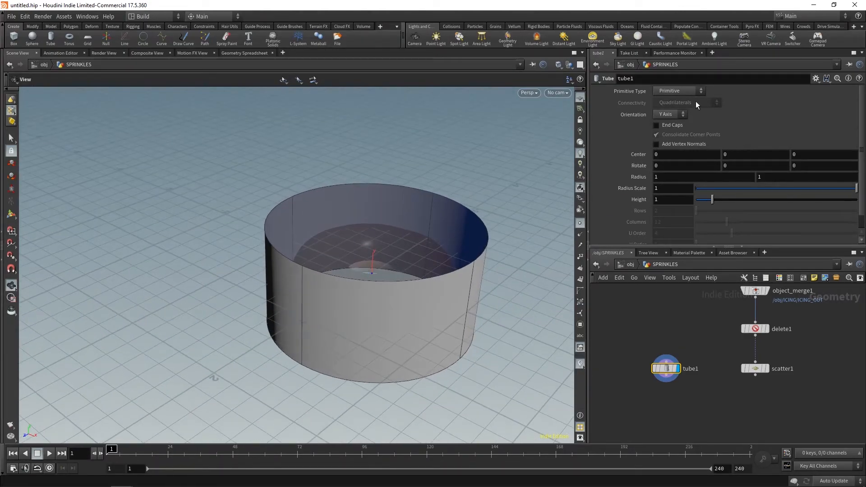
left_click(680, 93)
left_click(677, 109)
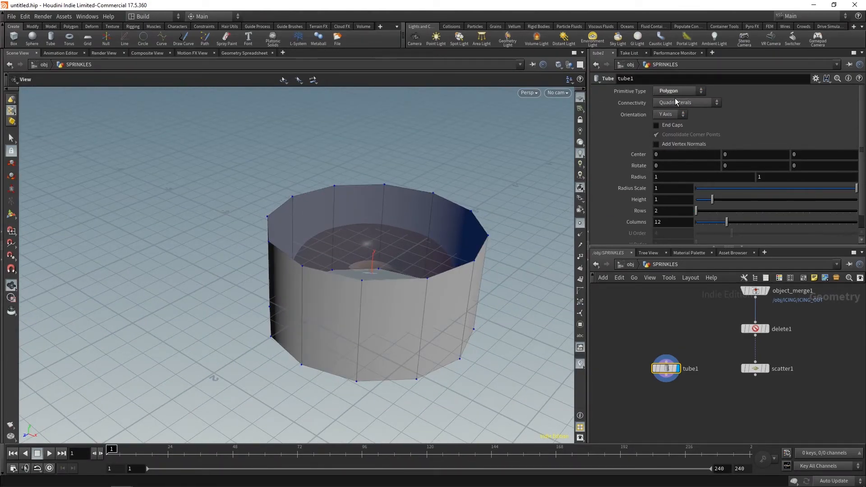
- Turn on the tube's End Caps and reduce its Radius Scale to 0.199
left_click(657, 125)
key("ctrl+z")
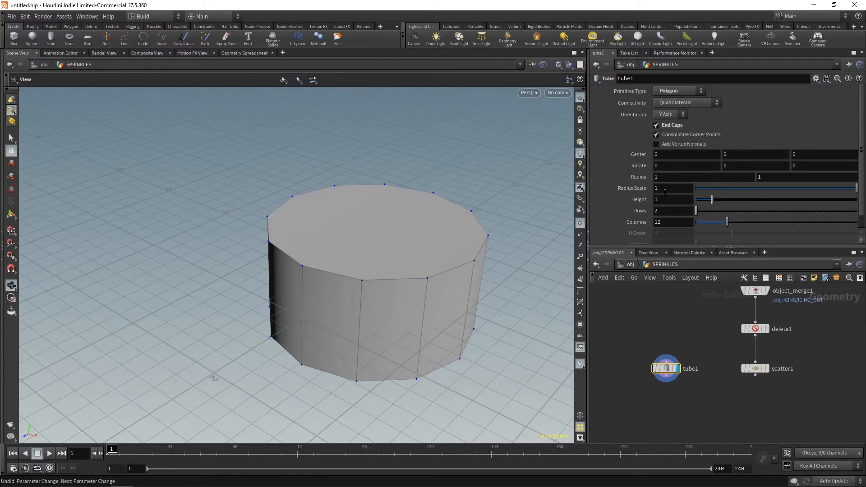
left_click_drag(814, 188, 724, 189)
left_click_drag(473, 239, 390, 243)
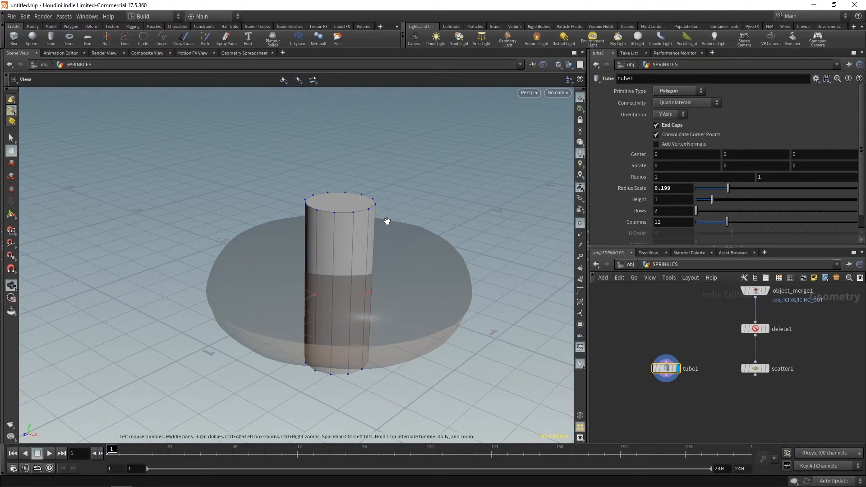
- Add a Copy to Points node below tube1 and scatter1
mouse_move(760, 364)
middle_click_drag(765, 380, 738, 380)
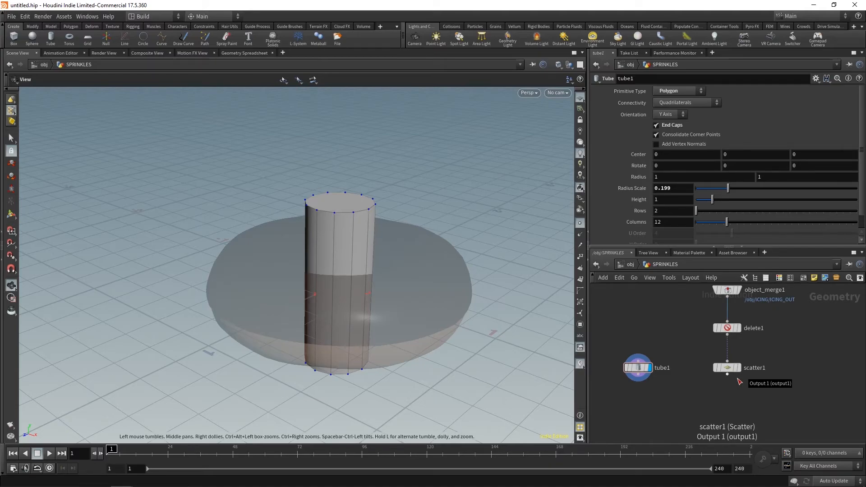
middle_click_drag(689, 400, 683, 373)
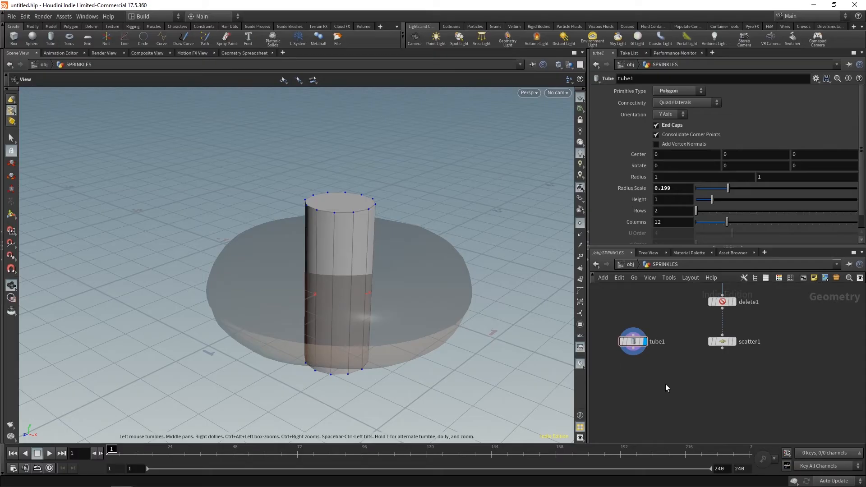
key("Tab")
type("c")
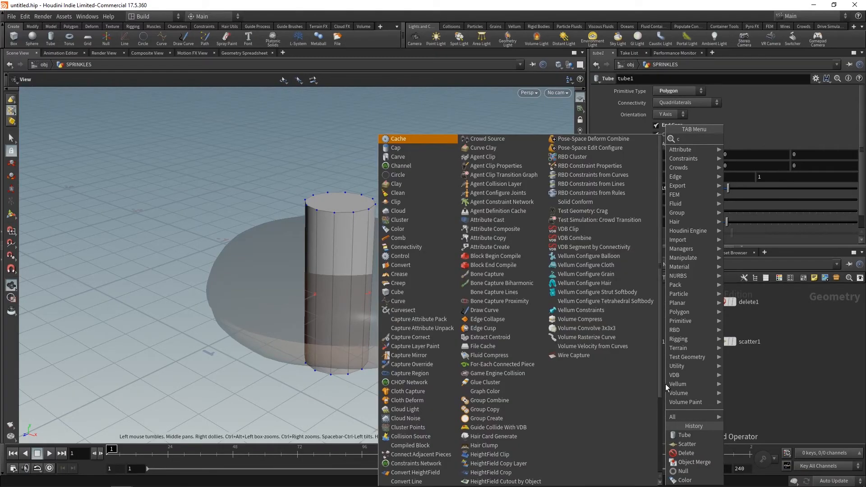
type("opy to points")
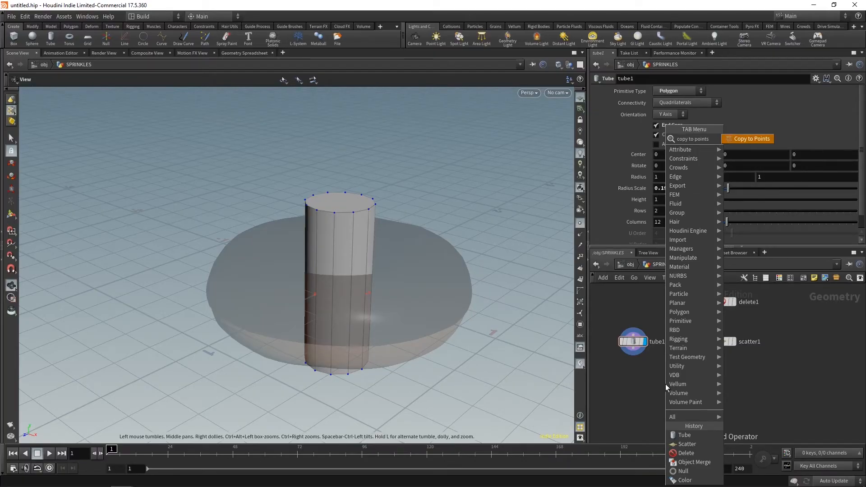
key("Return")
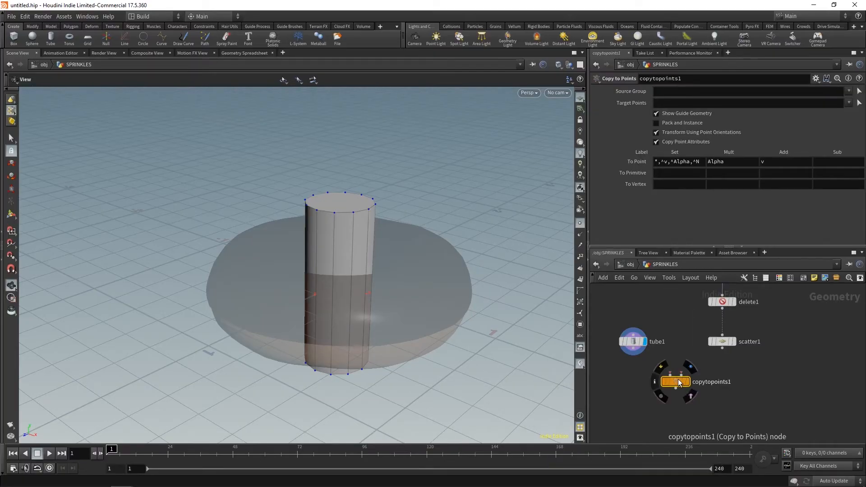
left_click(677, 387)
- Wire tube1 into the Copy to Points node's first input and scatter1 into its second input
mouse_move(657, 323)
middle_mouse_down()
mouse_move(660, 381)
mouse_move(666, 337)
middle_mouse_up()
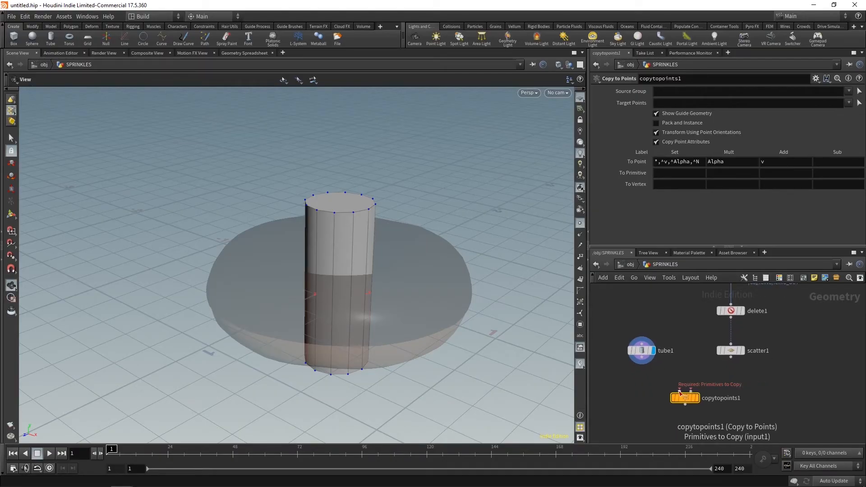
middle_click_drag(683, 394, 673, 386)
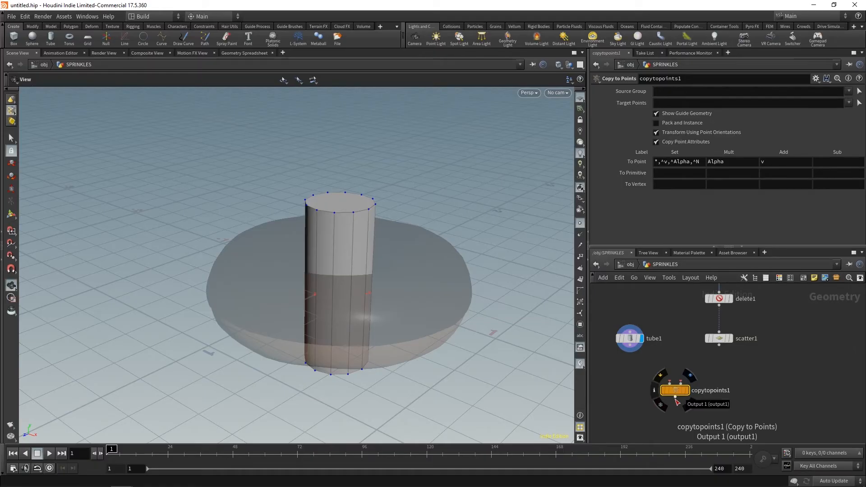
left_click(630, 348)
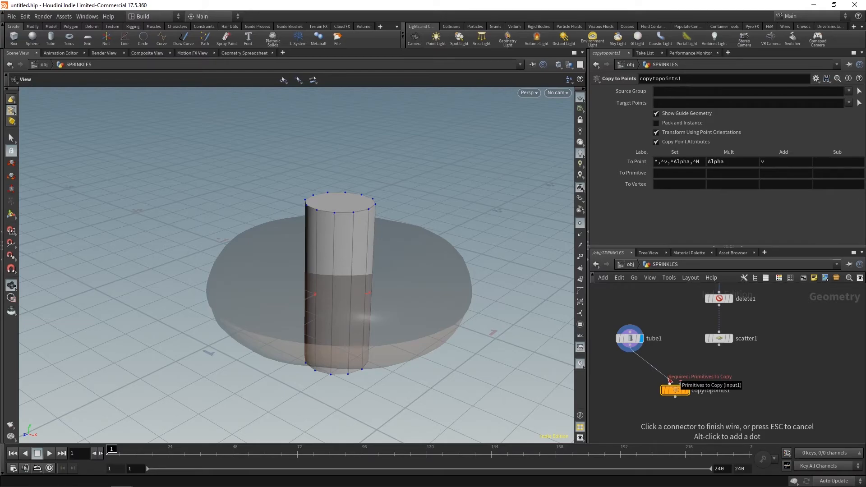
left_click(669, 379)
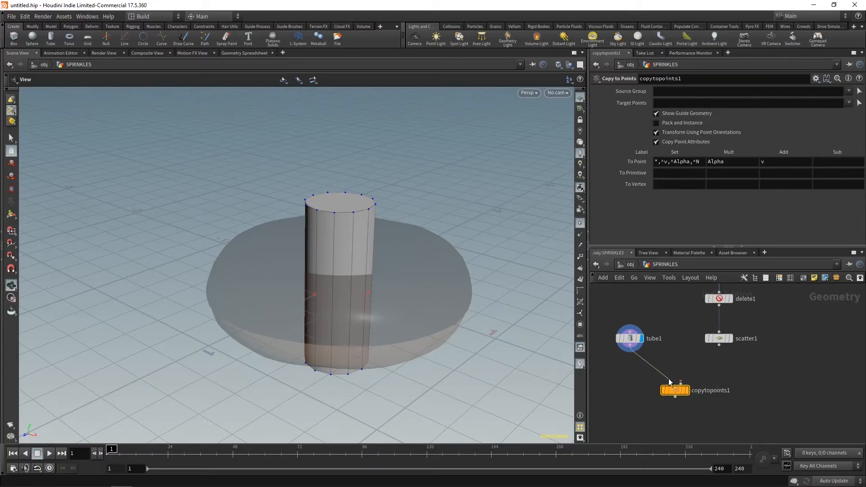
left_click(719, 348)
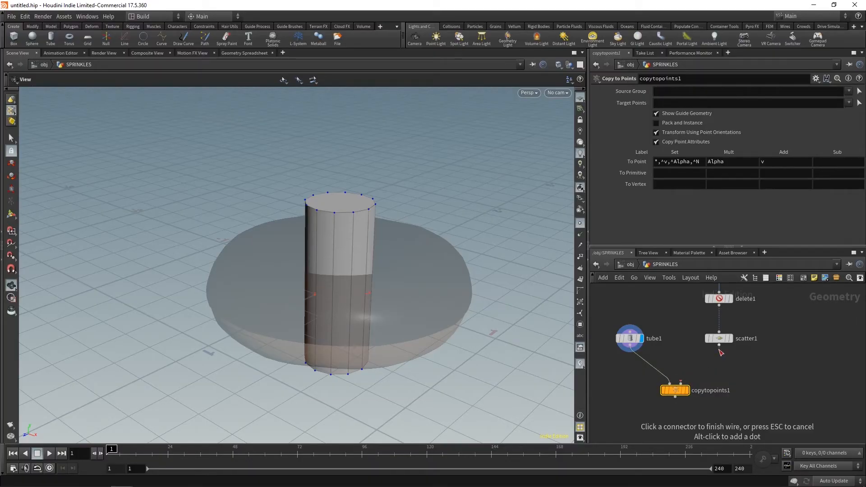
left_click(680, 383)
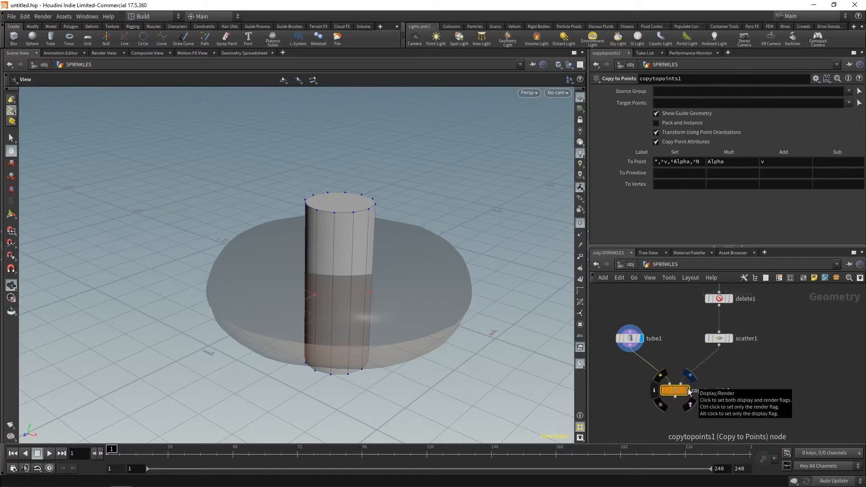
- Display the Copy to Points node and inspect the copied tubes in the viewport
left_click(689, 392)
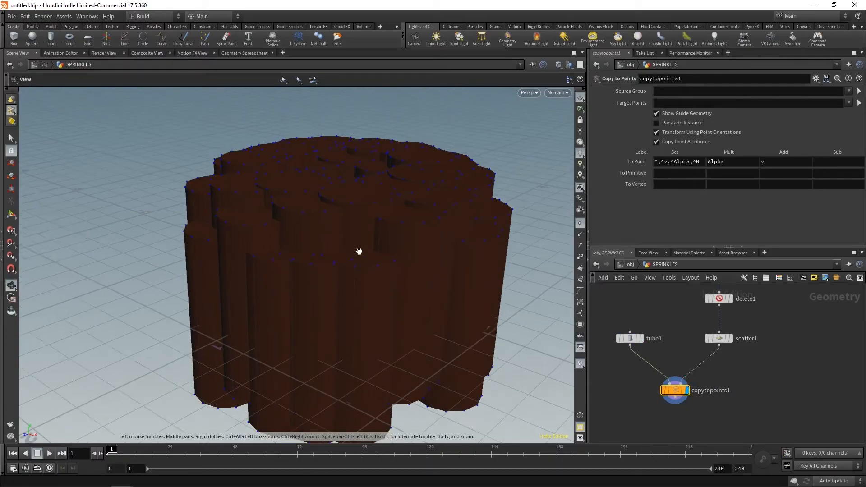
scroll(358, 251, "down", 3)
left_click_drag(369, 251, 400, 248)
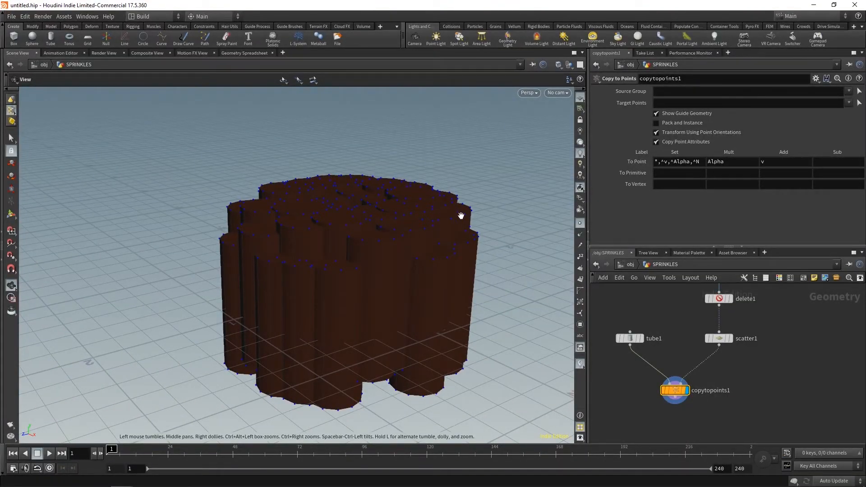
mouse_move(778, 328)
middle_mouse_down()
mouse_move(767, 362)
mouse_move(766, 336)
middle_mouse_up()
mouse_move(714, 364)
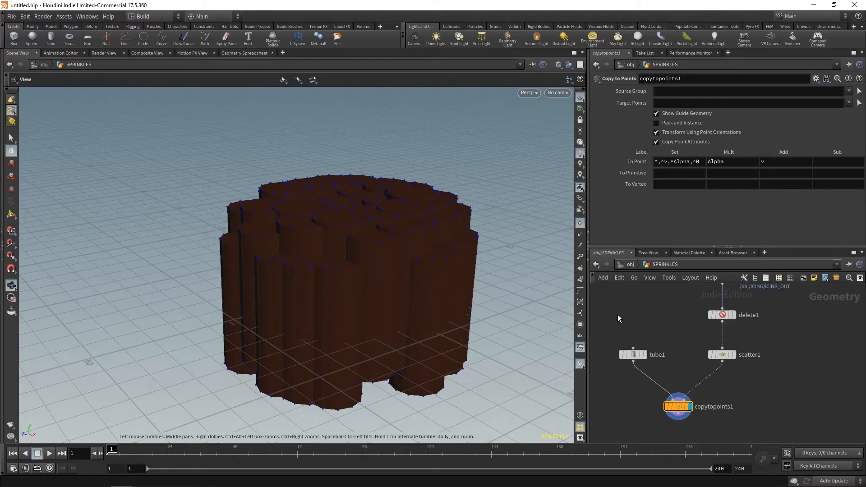
- Display scatter1 and examine the point attributes listed in its node info
left_click(735, 359)
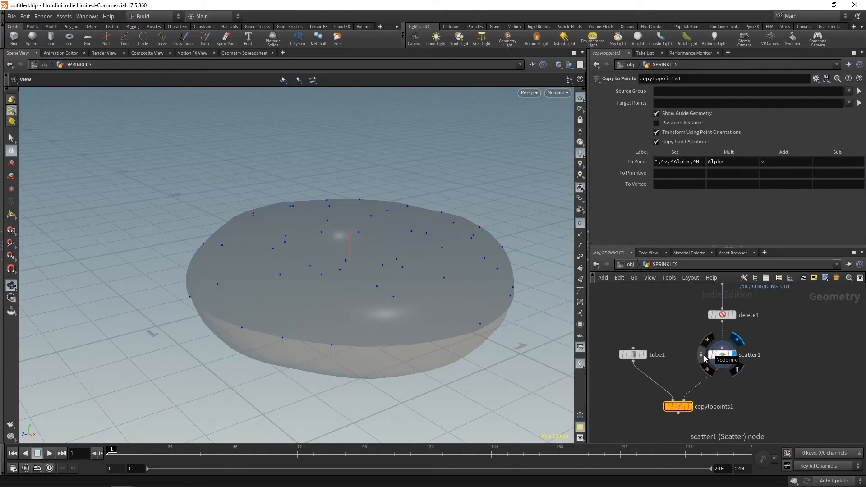
left_click(703, 355)
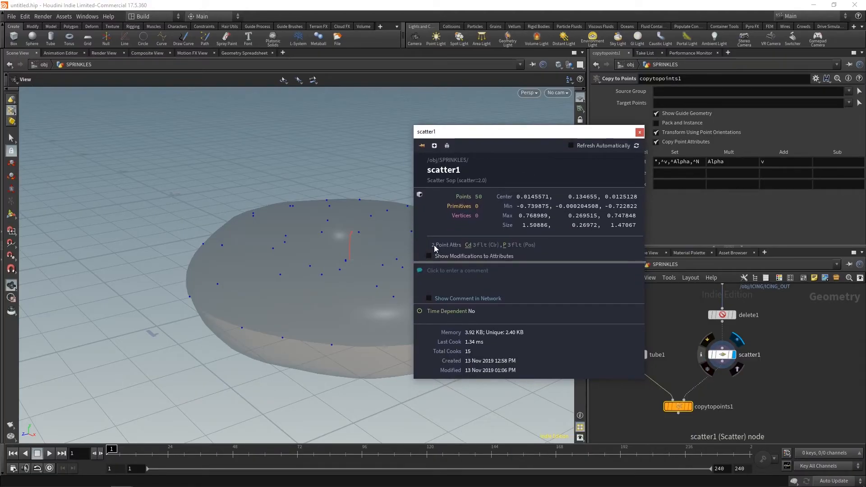
left_click(452, 245)
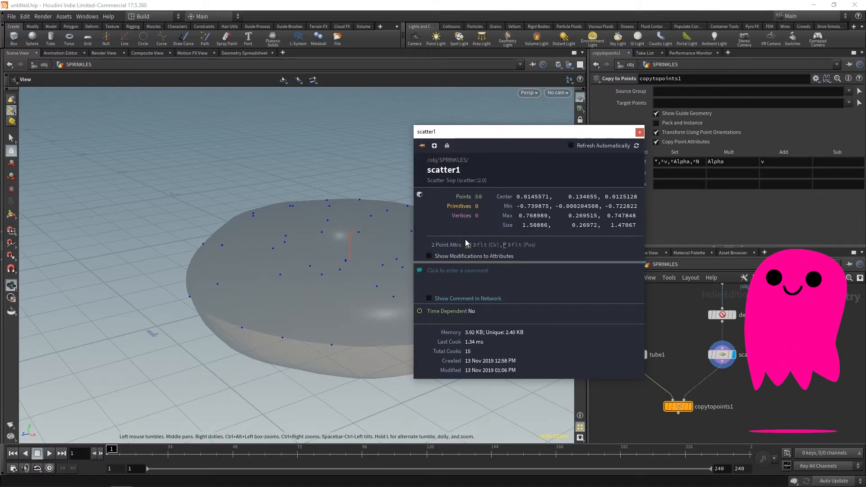
- Look at delete1's settings, recheck scatter1's point attributes in its node info, and close the info window
middle_click_drag(731, 392, 732, 385)
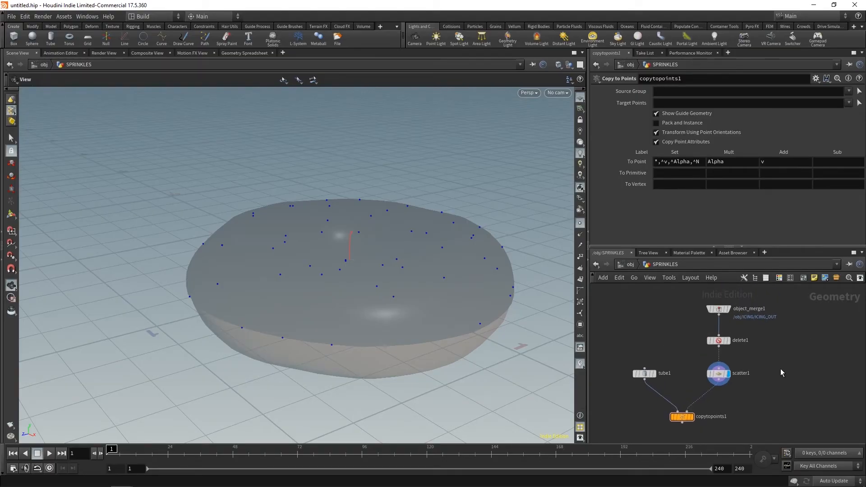
left_click_drag(780, 369, 718, 310)
scroll(766, 383, "up", 4)
scroll(770, 389, "down", 3)
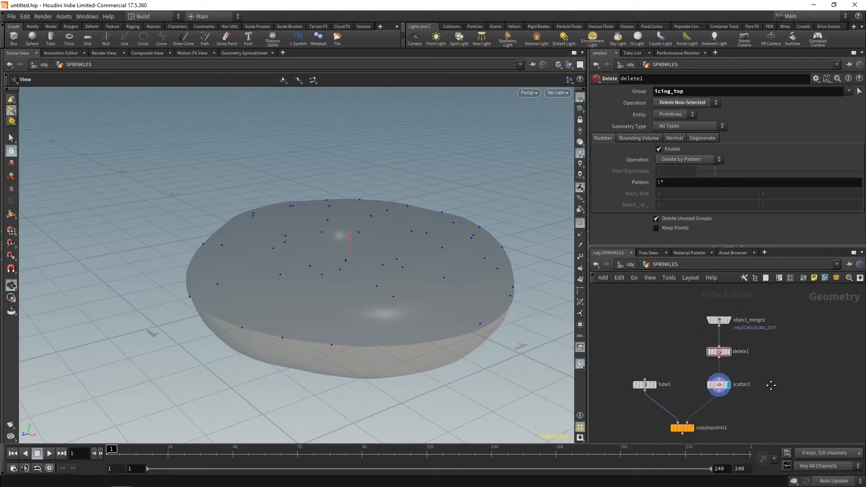
middle_click_drag(773, 373, 776, 367)
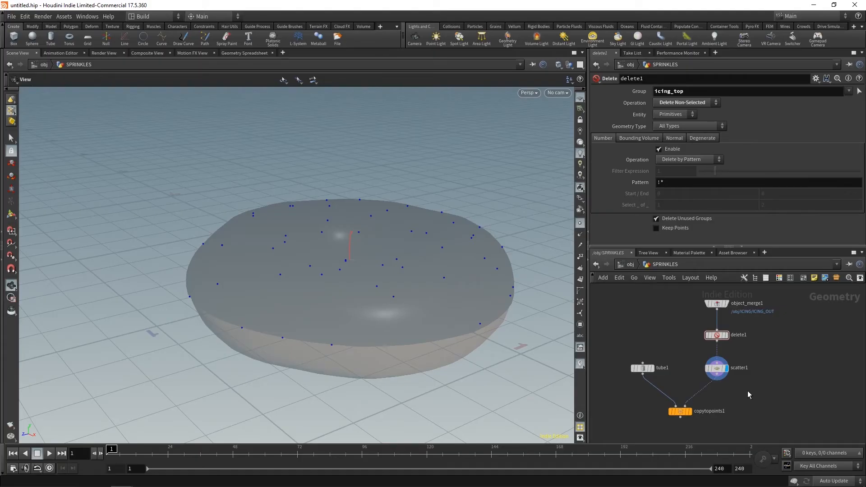
left_click(720, 371)
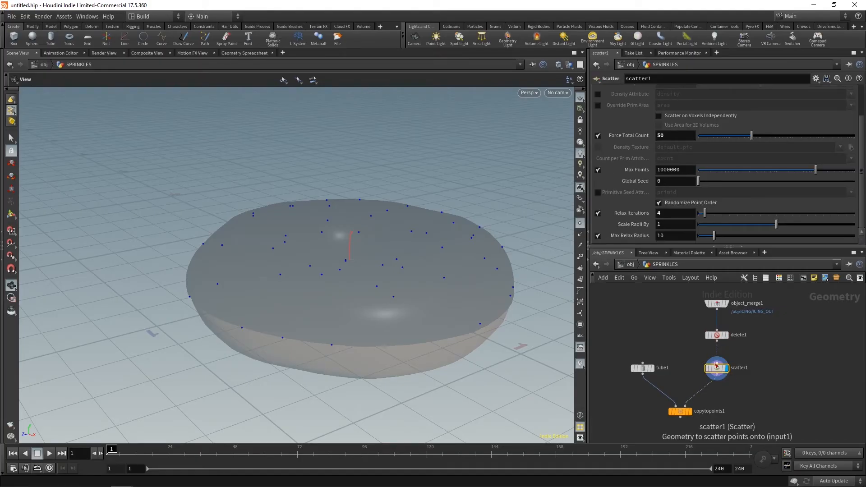
left_click(700, 369)
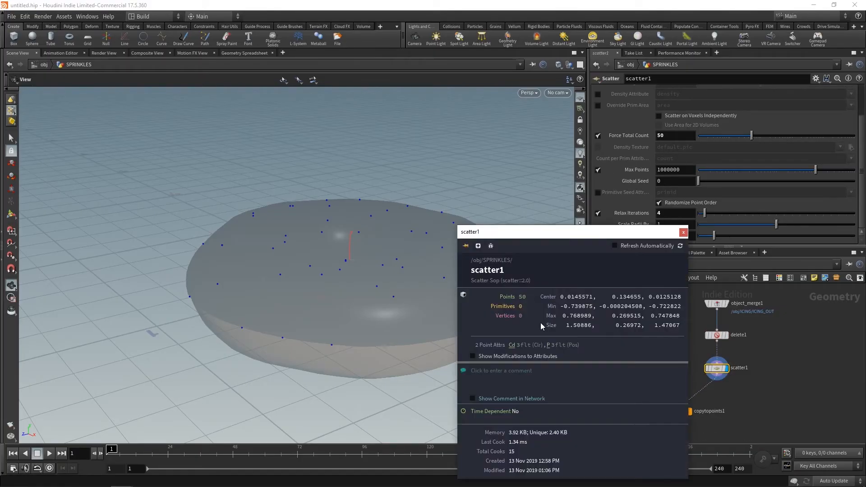
left_click(684, 232)
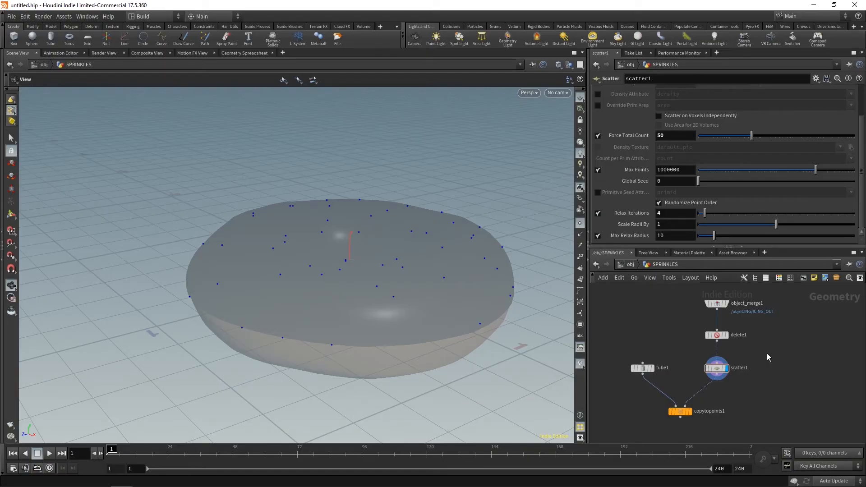
- Move object_merge1, delete1 and scatter1 up together to leave room between scatter1 and copytopoints1
mouse_move(756, 346)
middle_mouse_down()
mouse_move(760, 337)
mouse_move(761, 356)
mouse_move(760, 338)
middle_mouse_up()
scroll(760, 337, "up", 1)
scroll(761, 338, "down", 1)
middle_click_drag(762, 379, 768, 391)
left_click_drag(775, 360, 727, 311)
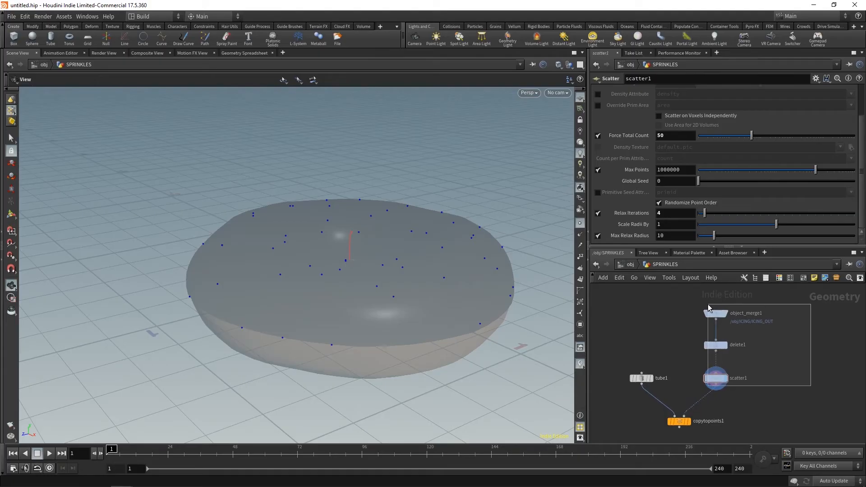
middle_click_drag(720, 349, 712, 364)
mouse_move(711, 364)
left_click_drag(712, 364, 710, 330)
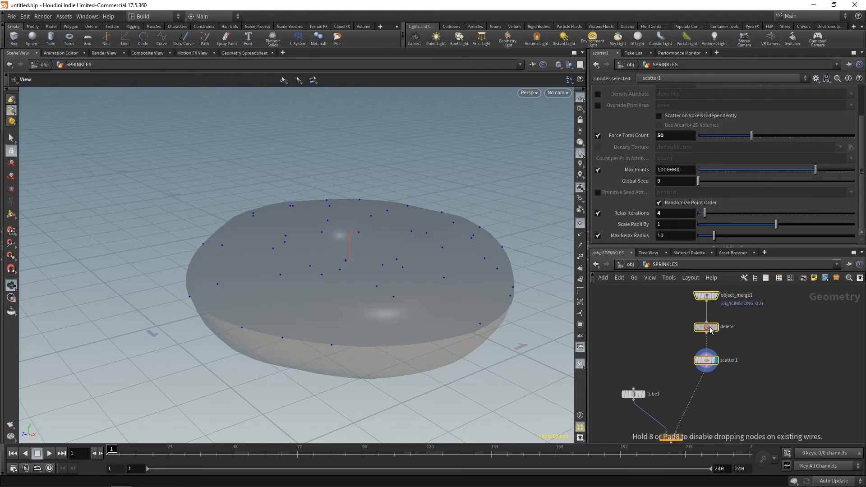
left_click(730, 384)
middle_click_drag(730, 383, 732, 359)
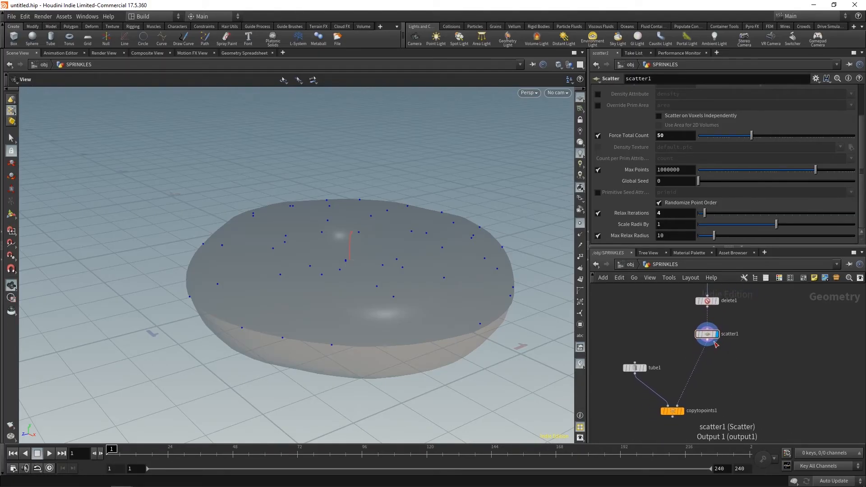
- Insert an Attribute Create node on the wire between scatter1 and copytopoints1 and align it under scatter1
key("Tab")
mouse_move(726, 365)
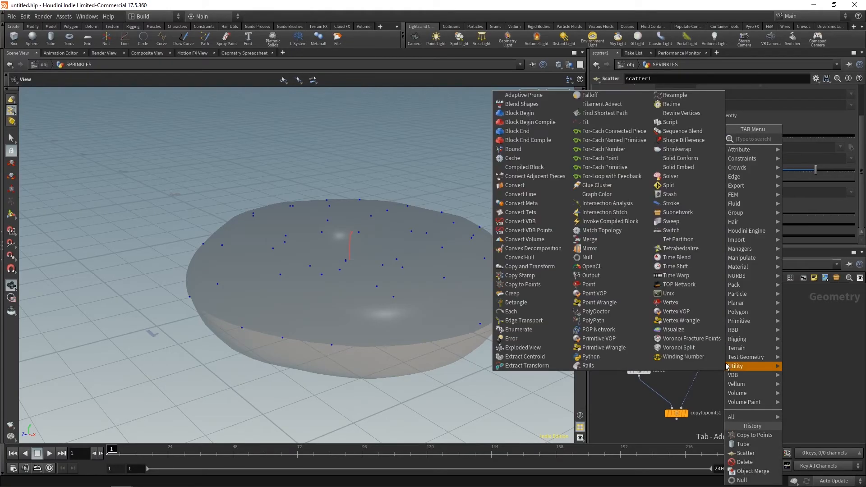
type("attribute create")
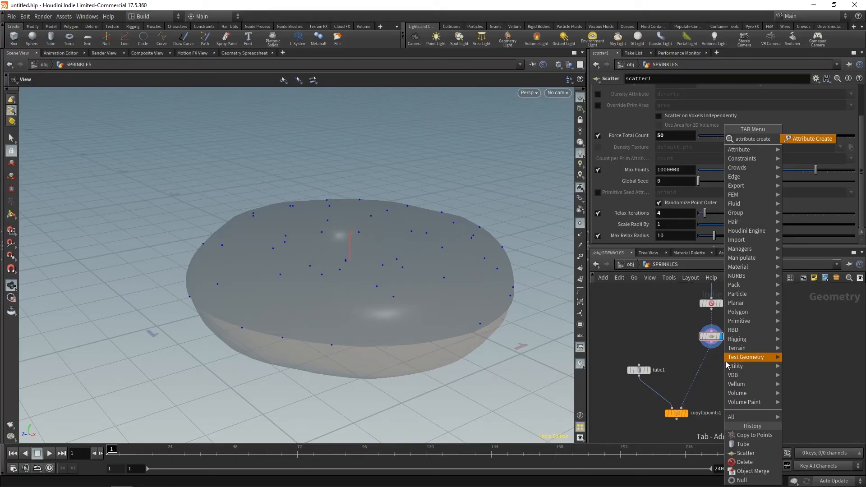
left_click(801, 140)
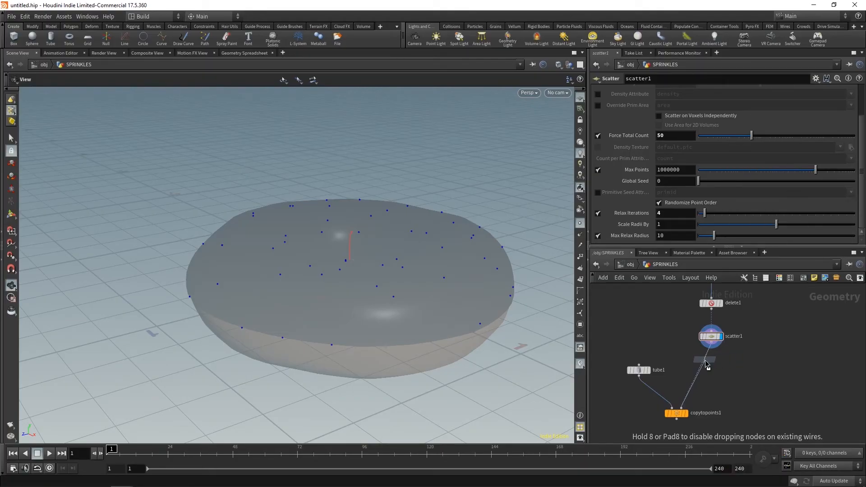
left_click(709, 364)
left_click_drag(709, 363, 716, 374)
scroll(676, 111, "down", 1)
scroll(676, 110, "up", 1)
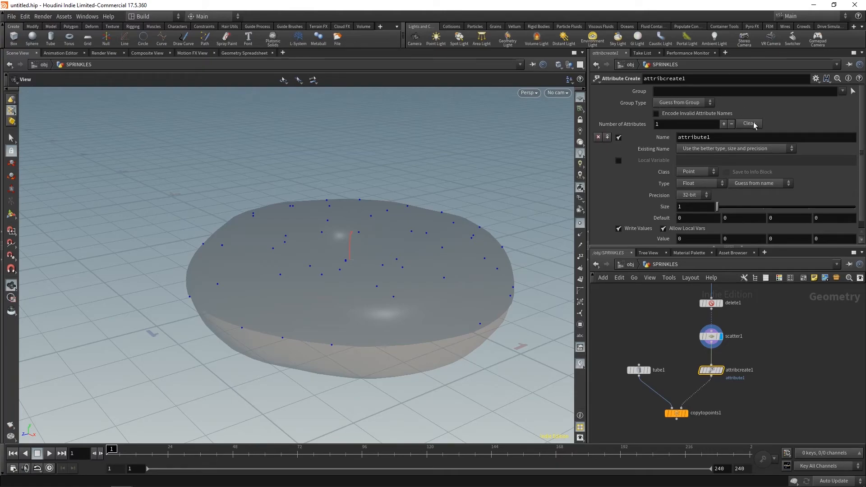
- Remove the default attribute entry from attribcreate1 and add a fresh one in its place
scroll(608, 131, "down", 1)
scroll(603, 135, "up", 1)
left_click(597, 137)
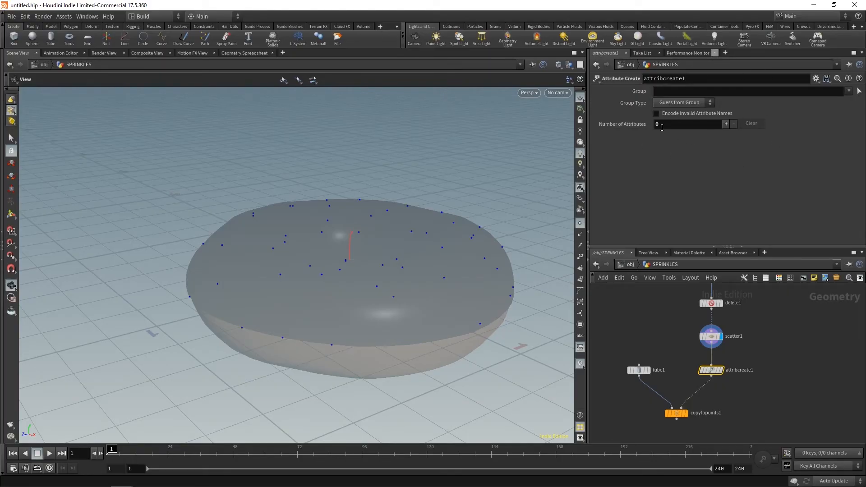
left_click(726, 124)
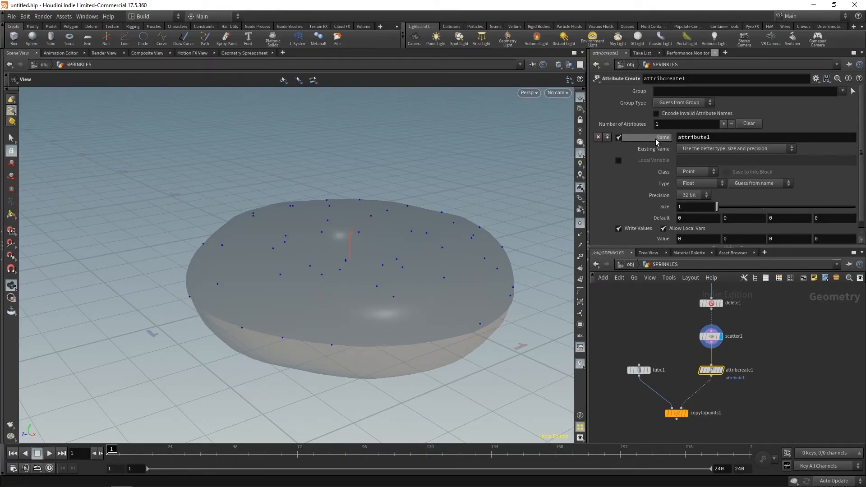
- Display attribcreate1 and examine its point attributes in the node info
scroll(746, 317, "up", 3)
left_click(716, 359)
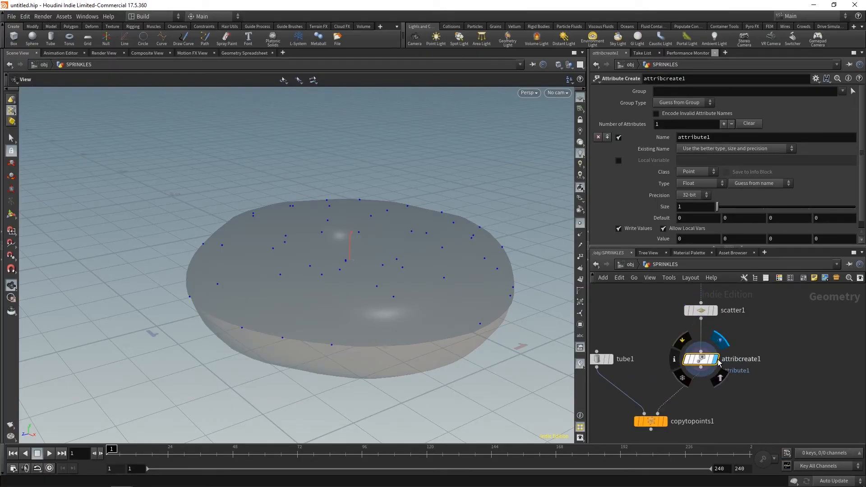
left_click(676, 359)
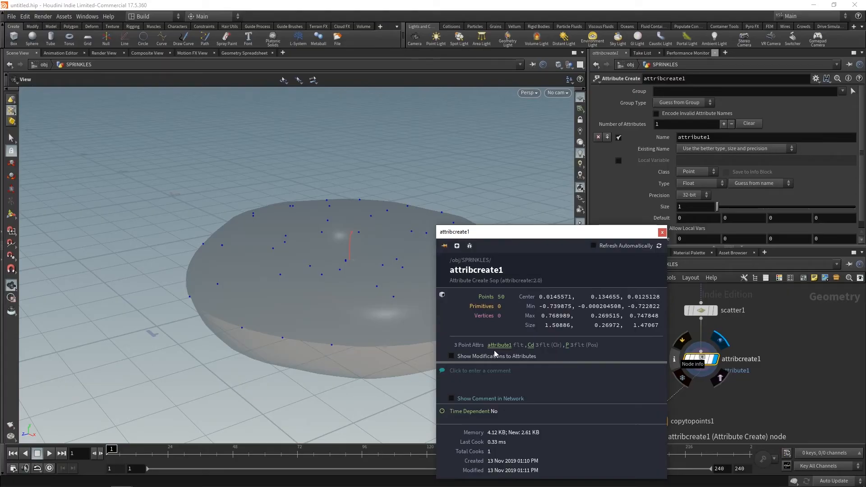
- Name the attribute in attribcreate1 pscale and set its four value components to 0.01
double_click(723, 136)
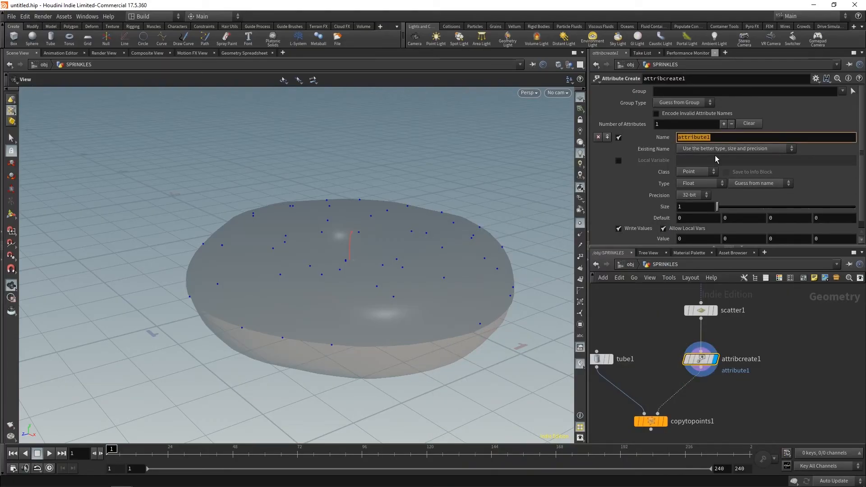
type("pscale")
key("Return")
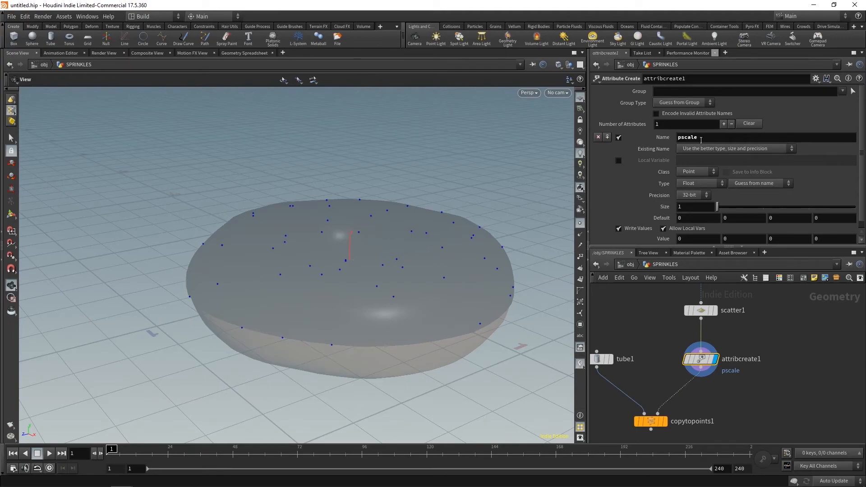
scroll(702, 149, "down", 1)
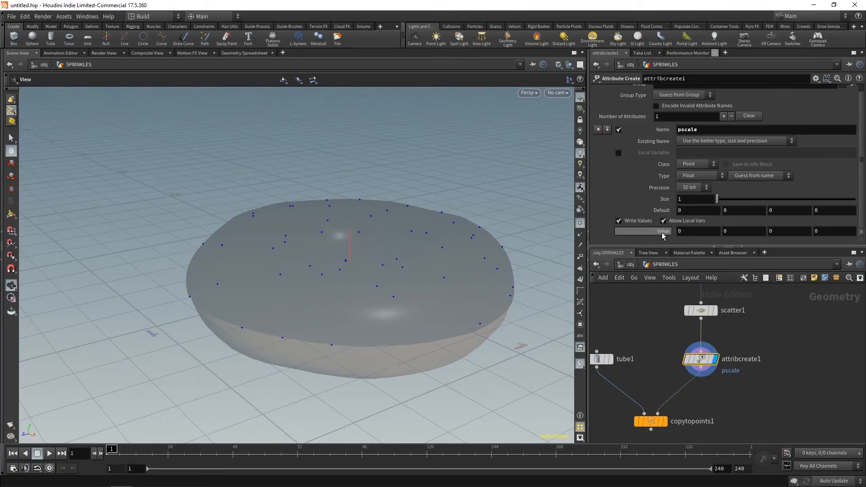
middle_click_drag(661, 230, 662, 241)
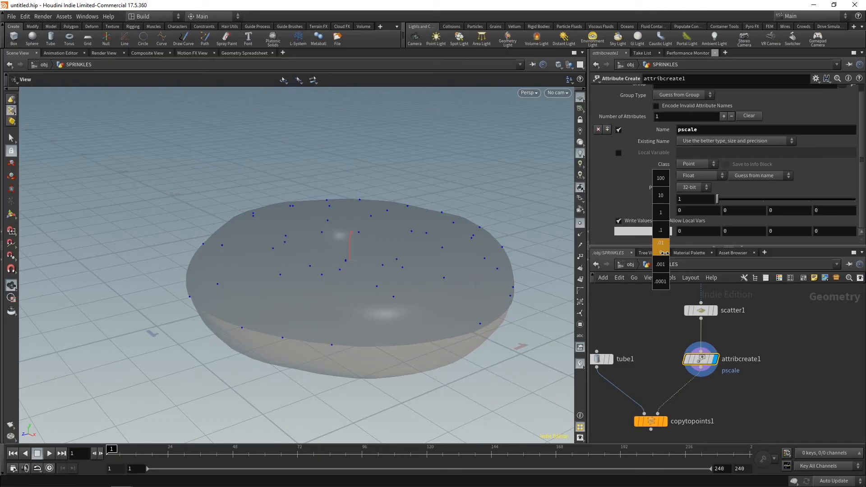
middle_click_drag(669, 253, 677, 253)
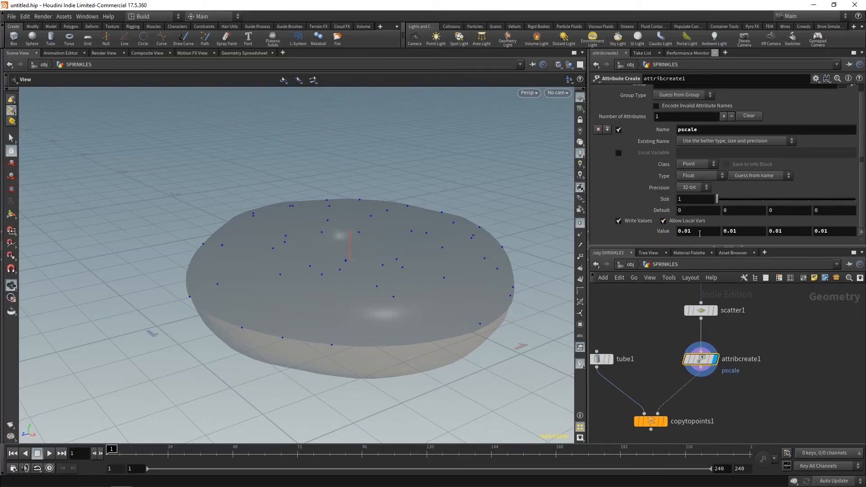
- Display and select copytopoints1, and turn off the point markers in the viewport
middle_click_drag(731, 388, 758, 369)
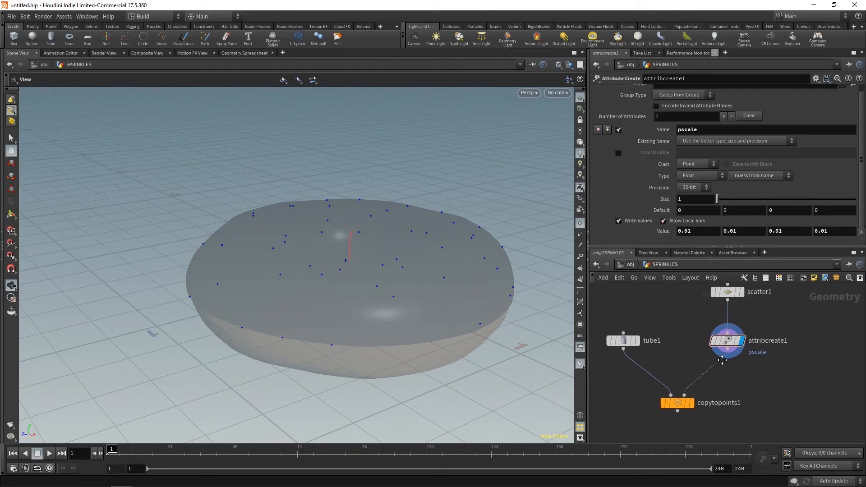
left_click(691, 403)
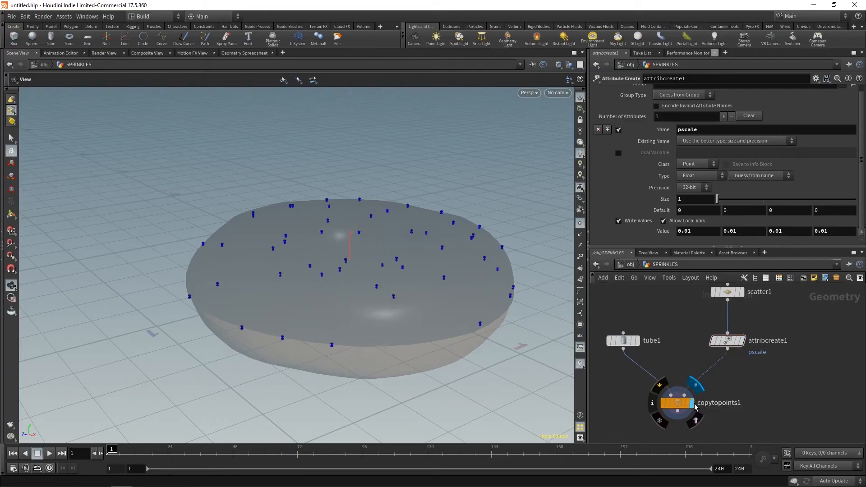
left_click(677, 404)
left_click(580, 225)
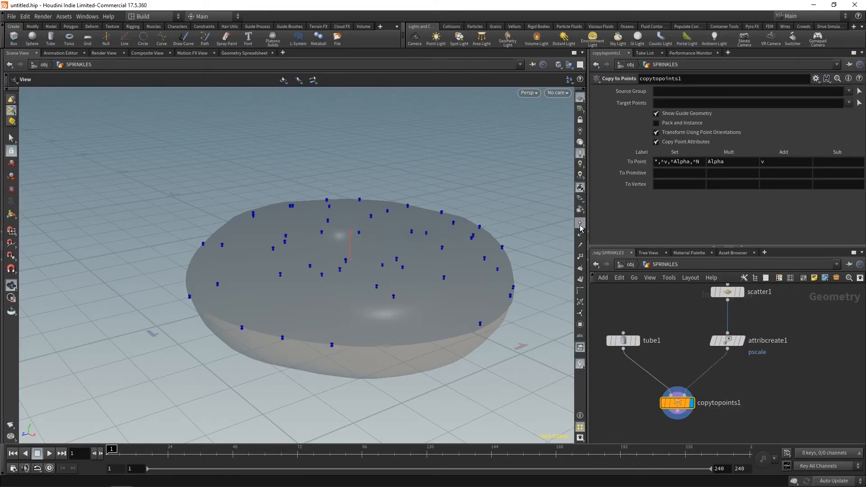
- Set all four pscale value components in attribcreate1 to 0.03, judging the size of the copied tubes on the icing
scroll(383, 291, "up", 5)
scroll(350, 268, "up", 4)
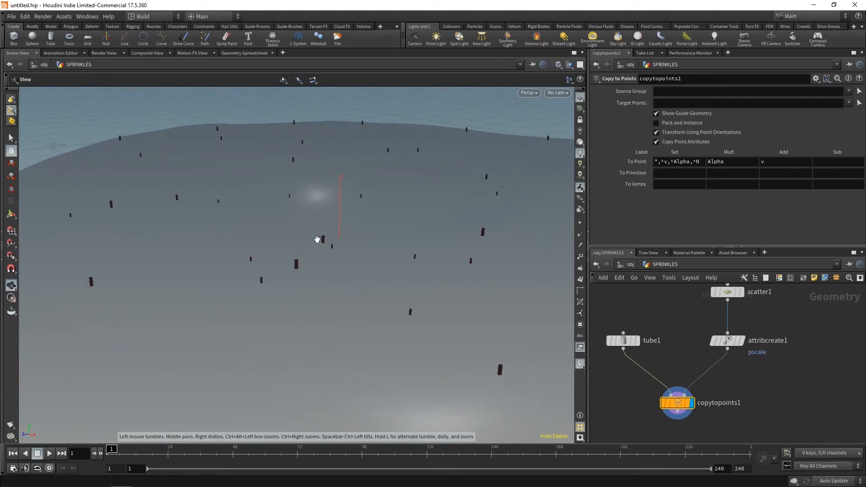
left_click_drag(319, 239, 317, 264)
scroll(325, 248, "down", 4)
left_click_drag(353, 181, 352, 290)
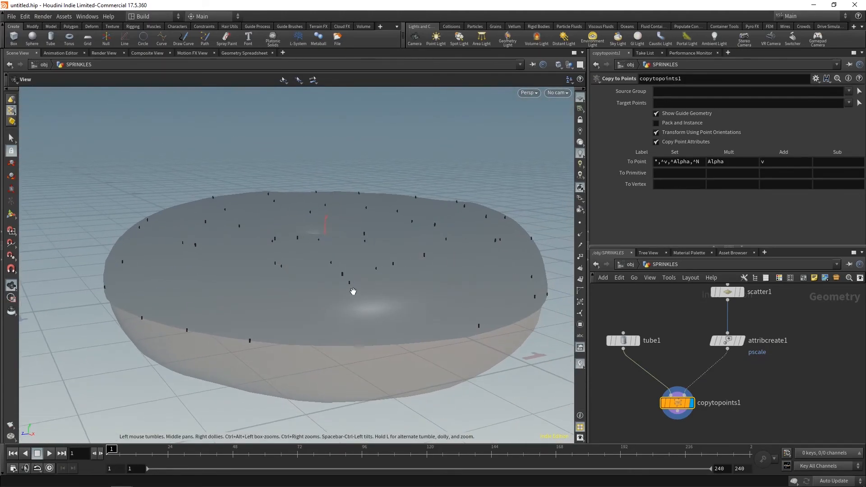
left_click(728, 340)
middle_click_drag(665, 235, 676, 248)
left_click_drag(355, 211, 360, 272)
scroll(745, 286, "down", 1)
scroll(759, 340, "up", 1)
- Recheck attribcreate1, examine the point attributes in copytopoints1's node info, and close the info window
middle_click_drag(744, 351, 746, 356)
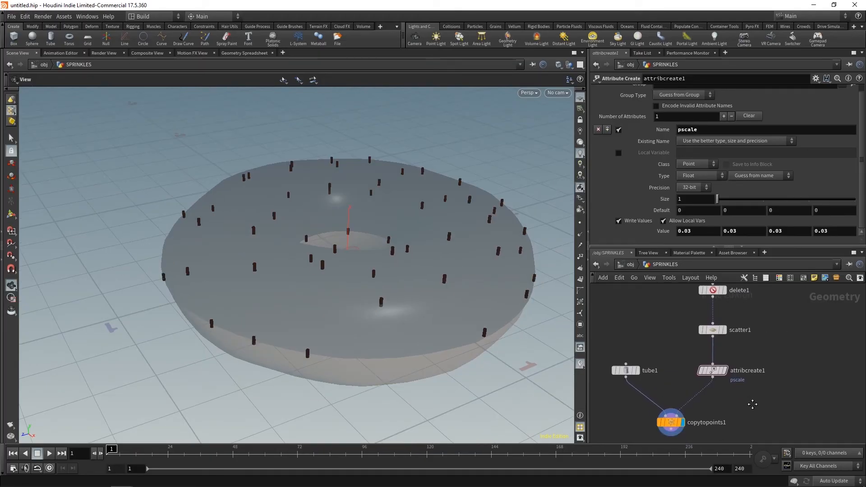
middle_click_drag(753, 404, 752, 377)
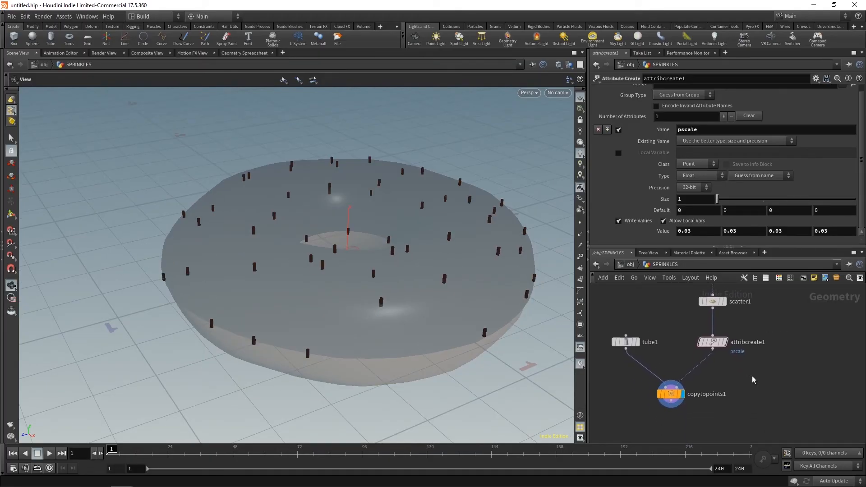
scroll(752, 377, "up", 1)
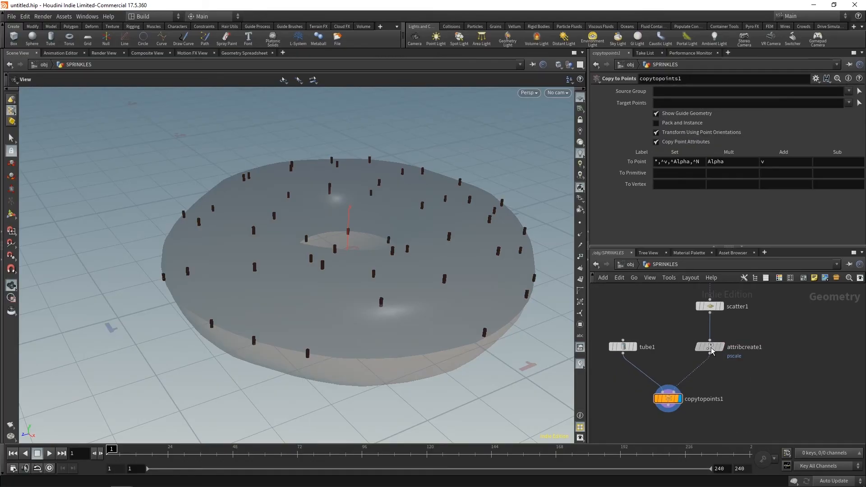
left_click(710, 348)
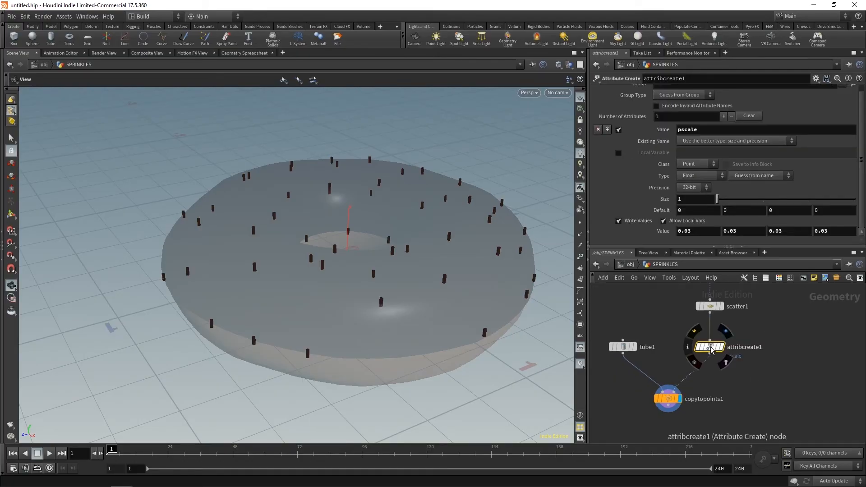
left_click(745, 381)
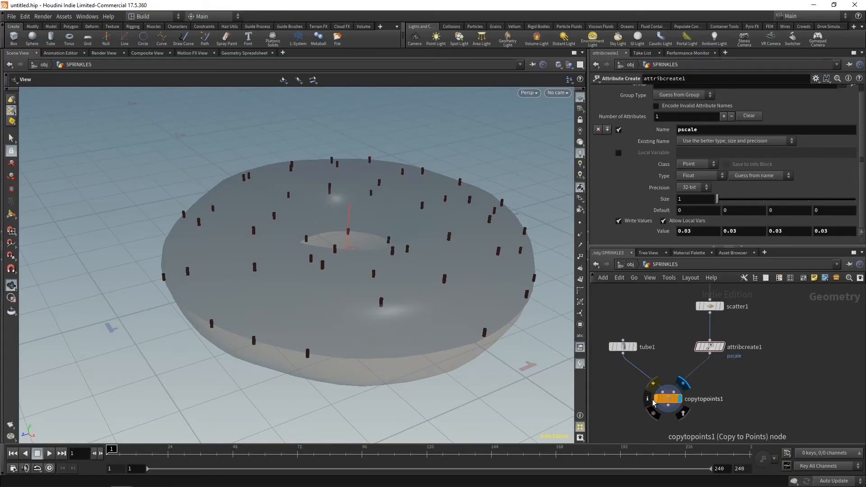
left_click(648, 399)
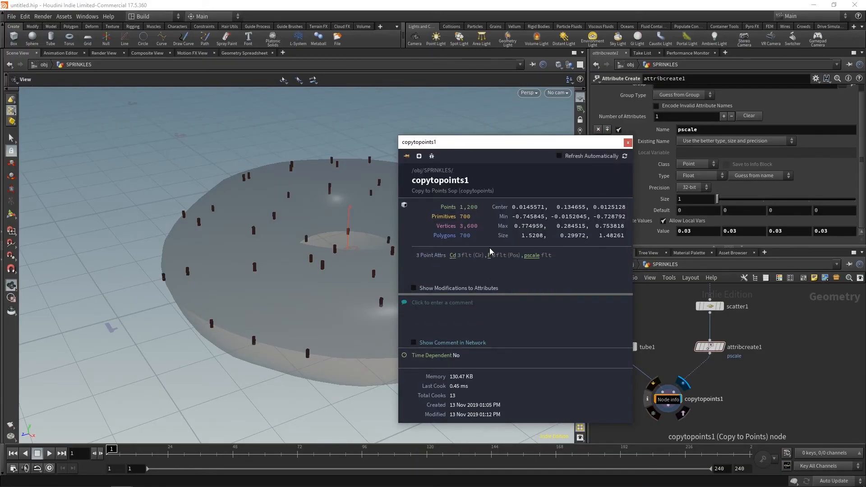
left_click(627, 143)
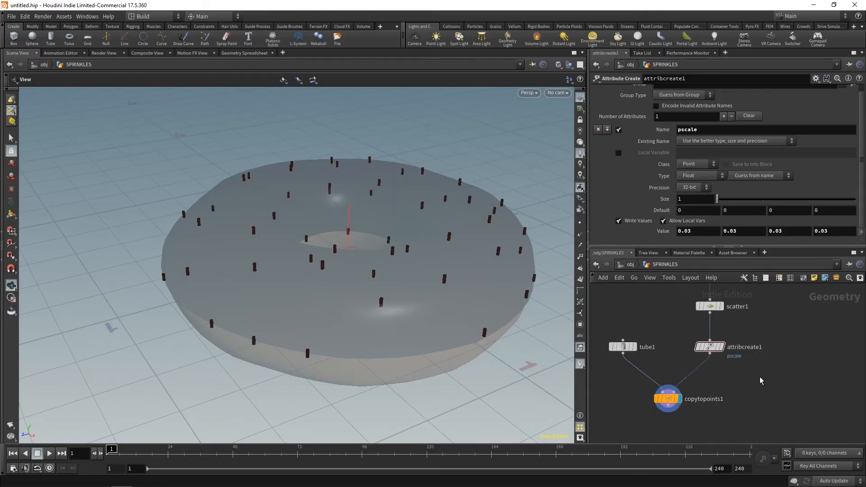
- Insert an Attribute Randomize node between attribcreate1 and copytopoints1 and lay out the network automatically
key("Tab")
type("at")
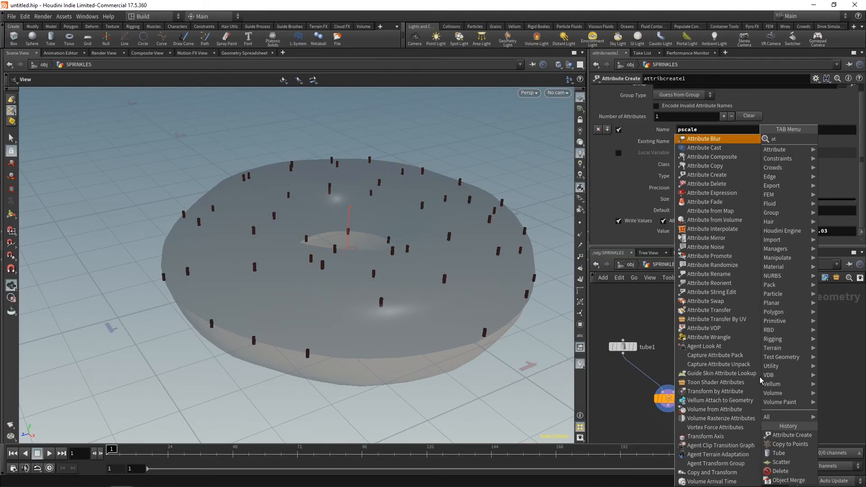
type("tribute random")
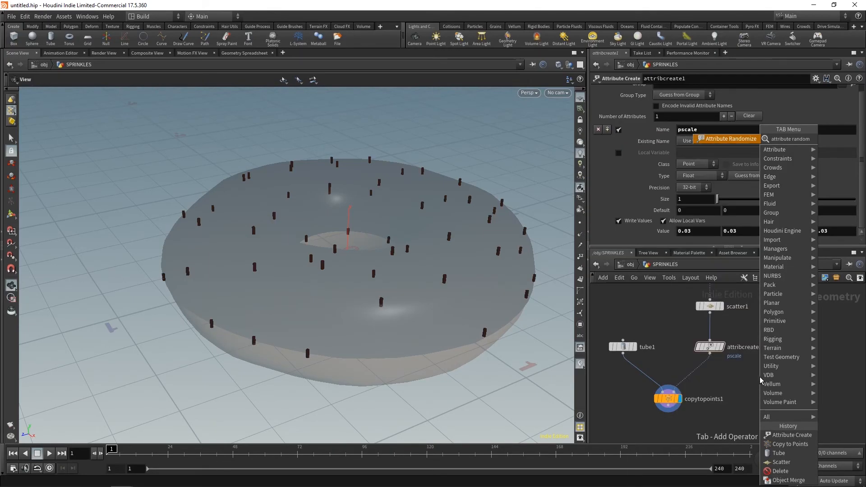
left_click(743, 140)
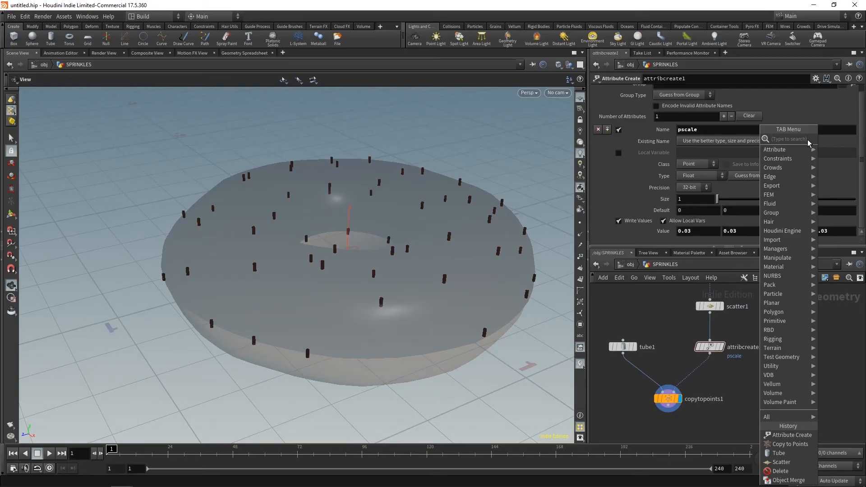
type("a ran")
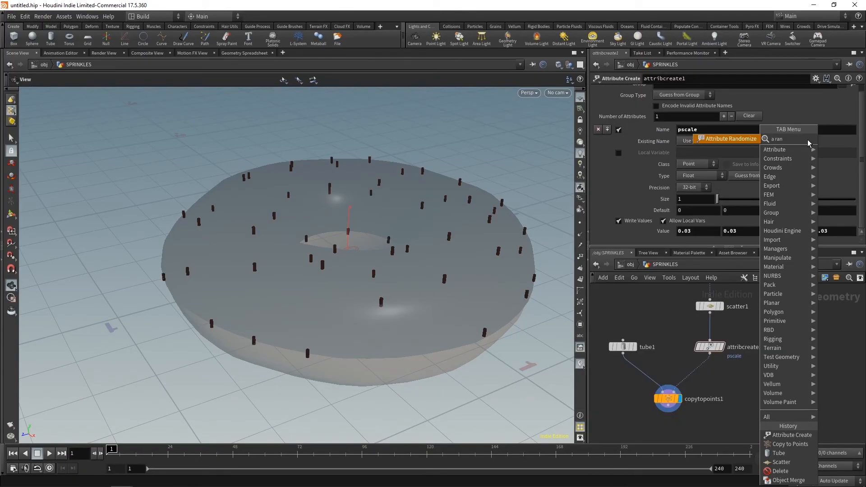
key("Return")
left_click(708, 374)
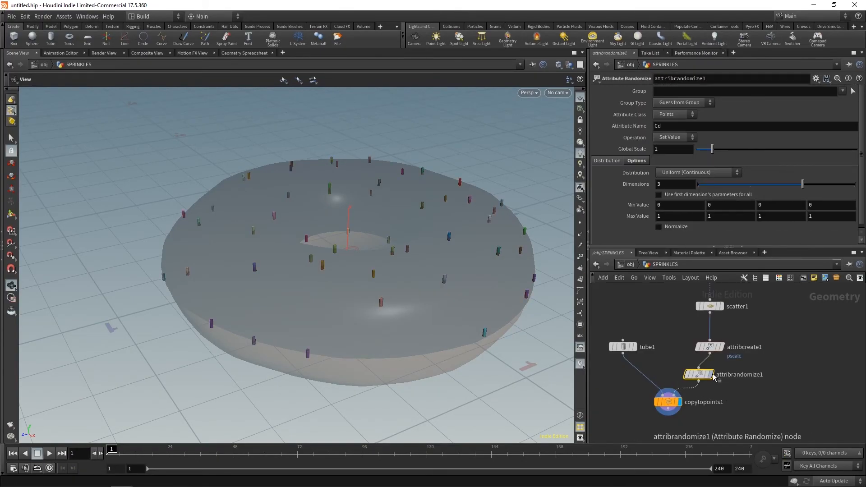
key("l")
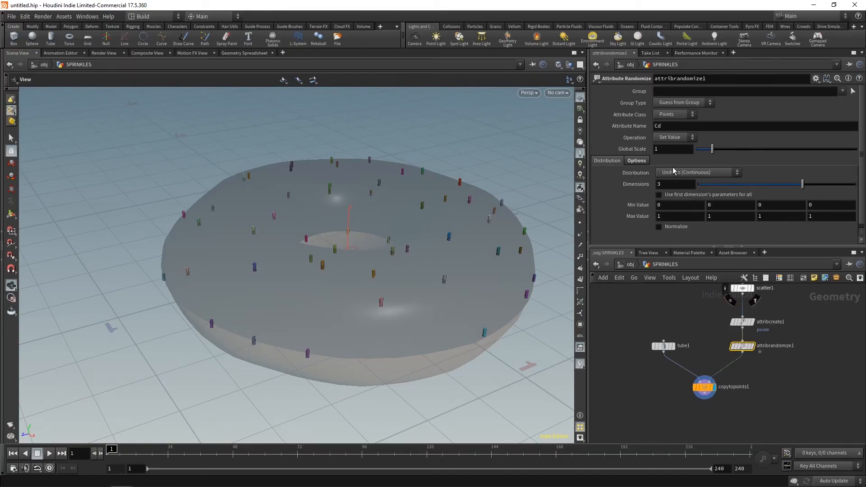
- Check the attribute name in attribrandomize1 and inspect the colours of the copied sprinkles on the icing
left_click(667, 127)
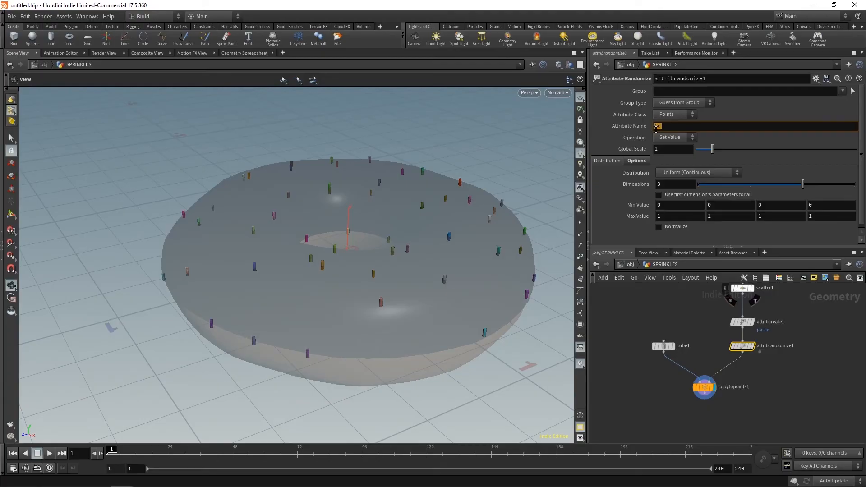
left_click(786, 370)
right_click_drag(205, 242, 340, 244)
left_click_drag(340, 244, 305, 269)
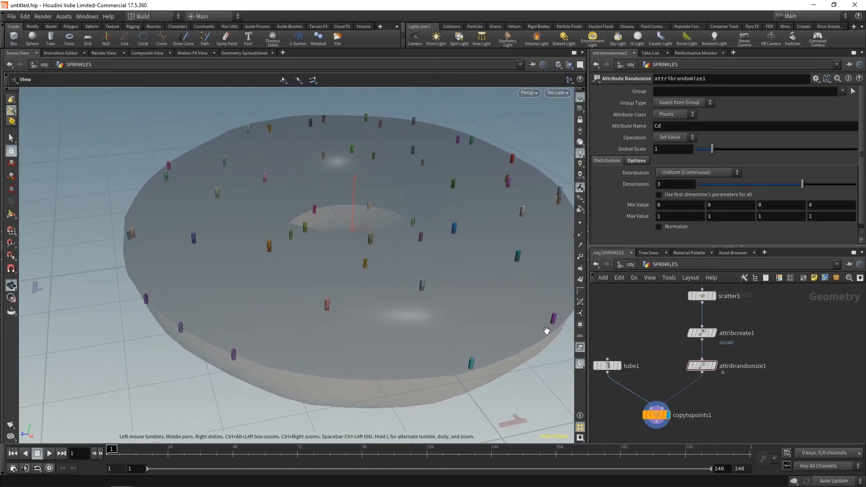
- Look at tube1's settings and bring up scatter1's parameters
middle_click_drag(753, 315, 754, 325)
left_click(609, 377)
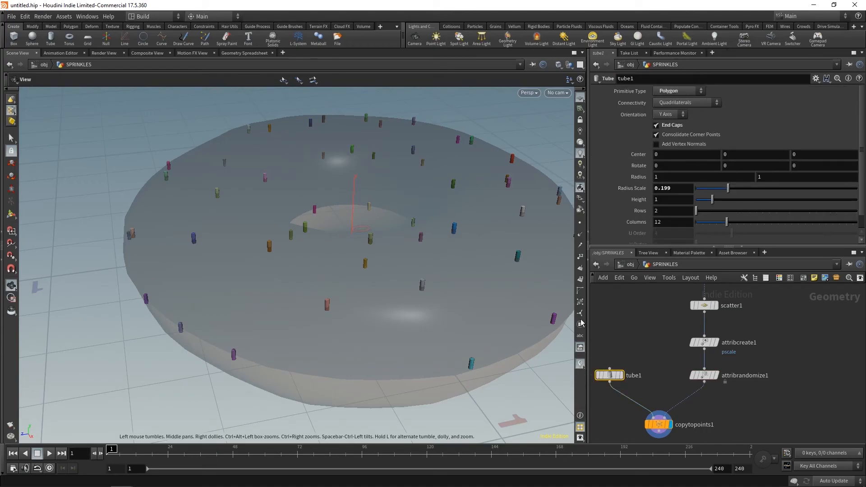
left_click(708, 307)
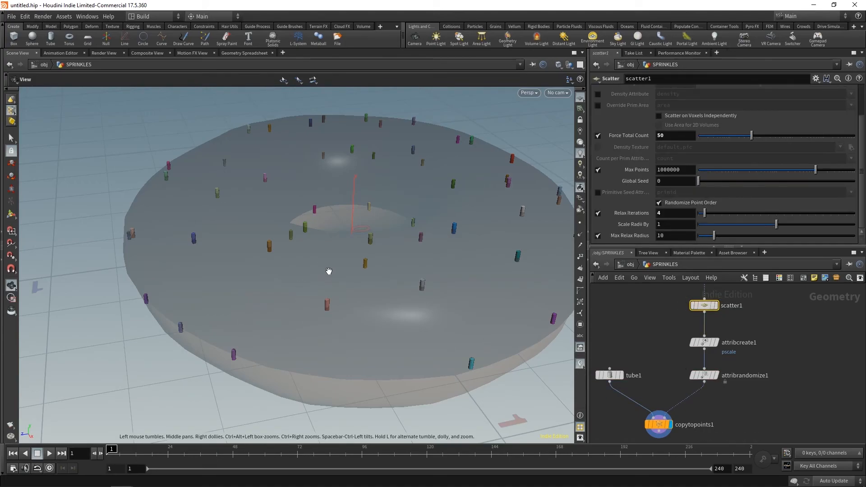
- Insert a Normal node between delete1 and scatter1
left_click(609, 377)
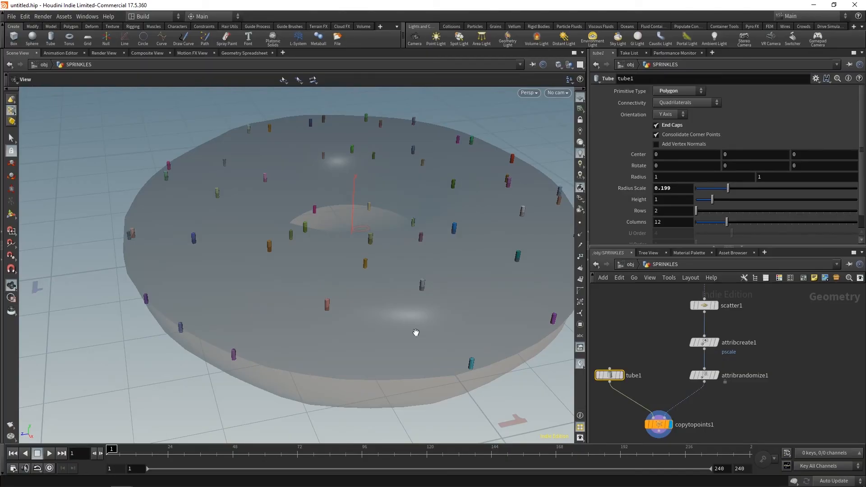
scroll(767, 335, "down", 3)
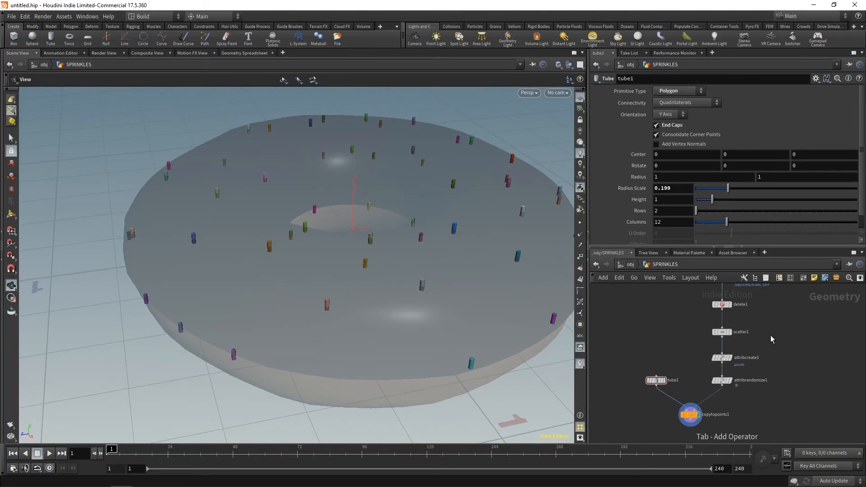
key("Tab")
type("normal")
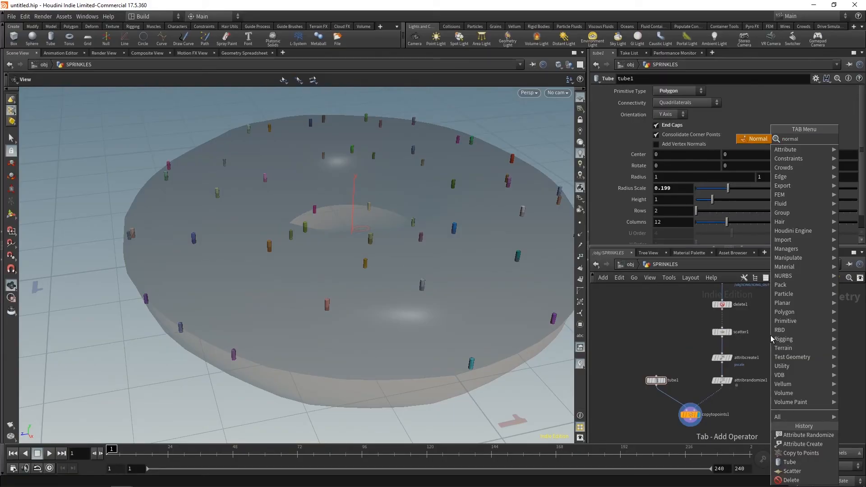
left_click(753, 141)
middle_click_drag(767, 332, 767, 348)
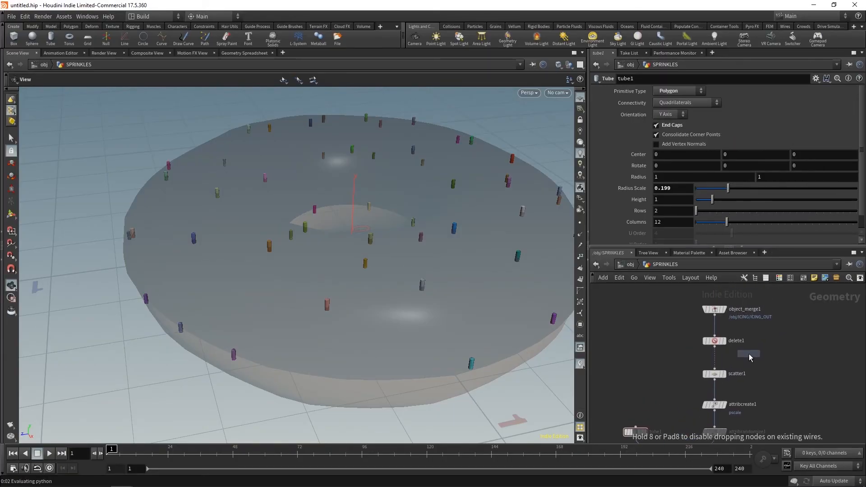
scroll(731, 349, "up", 2)
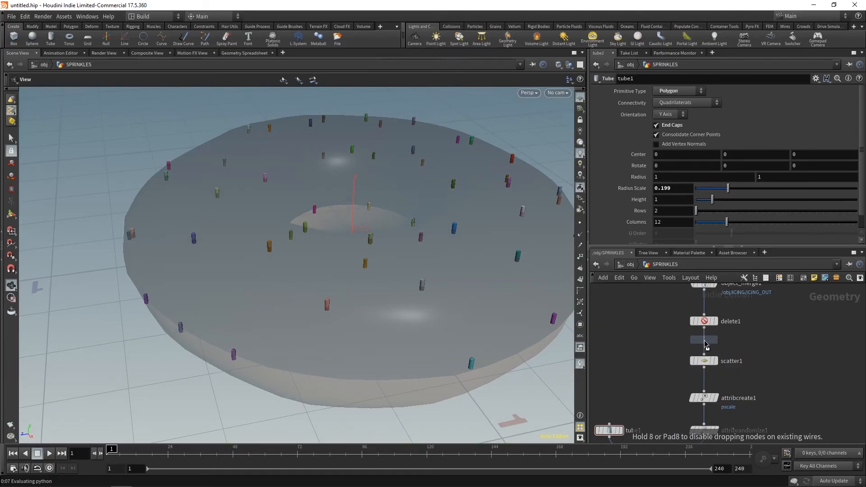
left_click(706, 344)
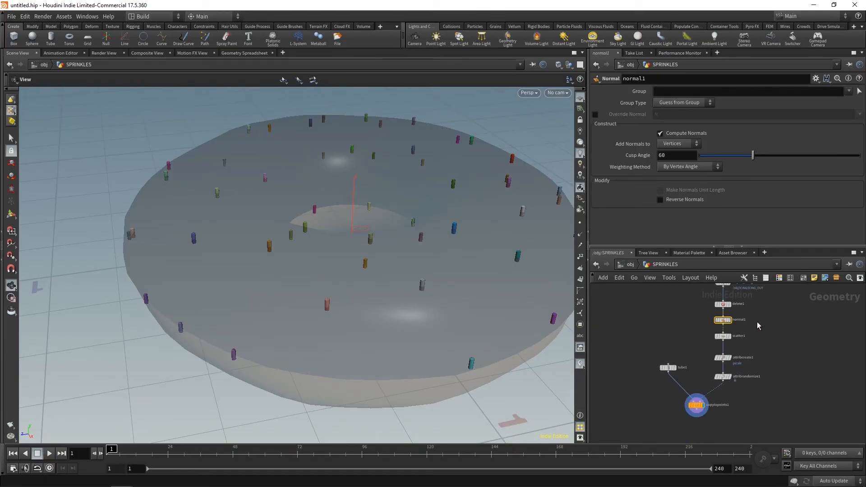
- Set normal1 to add normals to Points and inspect the orientation of the sprinkles
scroll(749, 312, "up", 3)
mouse_move(726, 321)
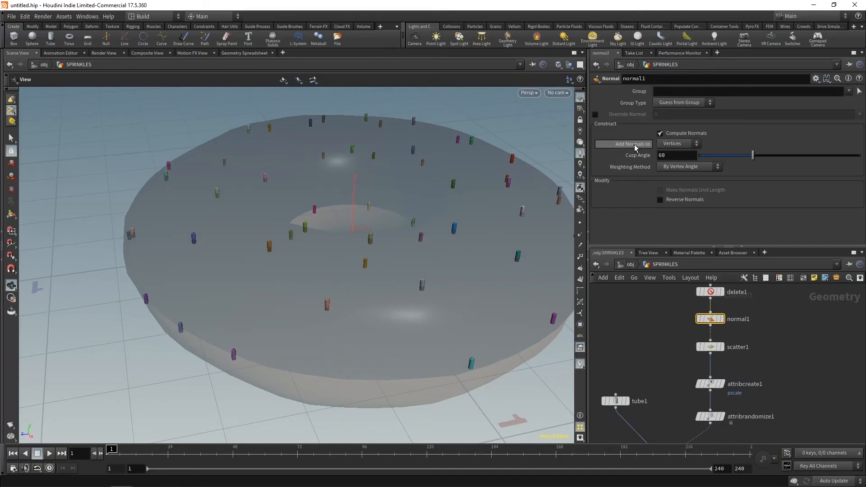
left_click(681, 145)
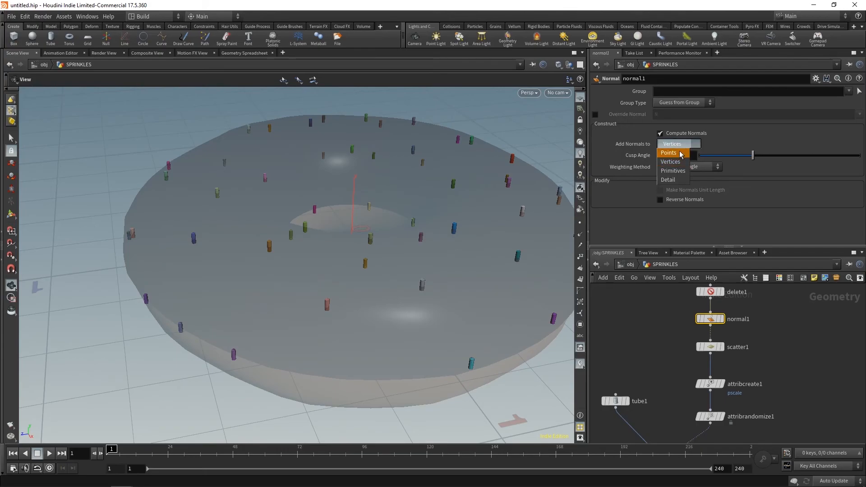
left_click(681, 154)
left_click_drag(199, 244, 344, 234)
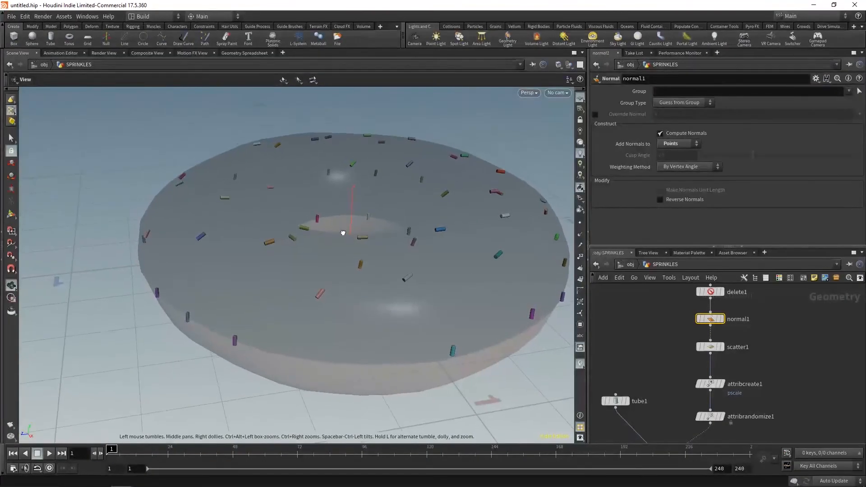
- Display normal1's output with point normals shown and examine their directions around the icing
left_click(722, 319)
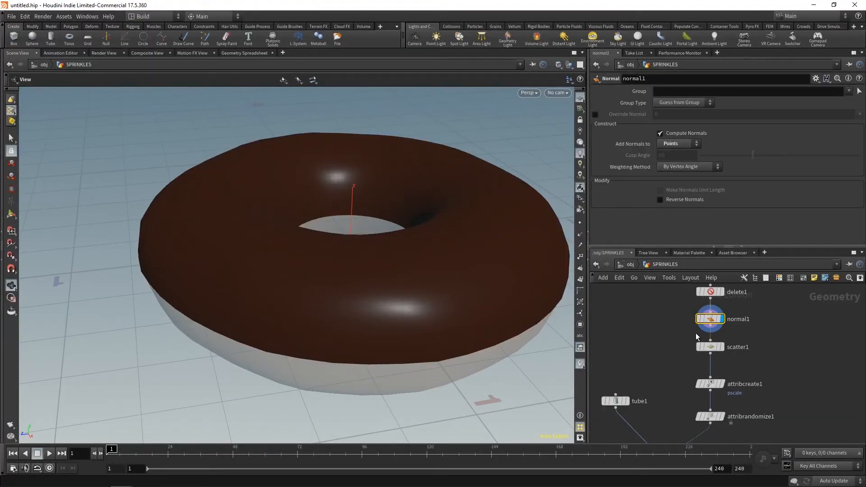
middle_click_drag(433, 163, 388, 174)
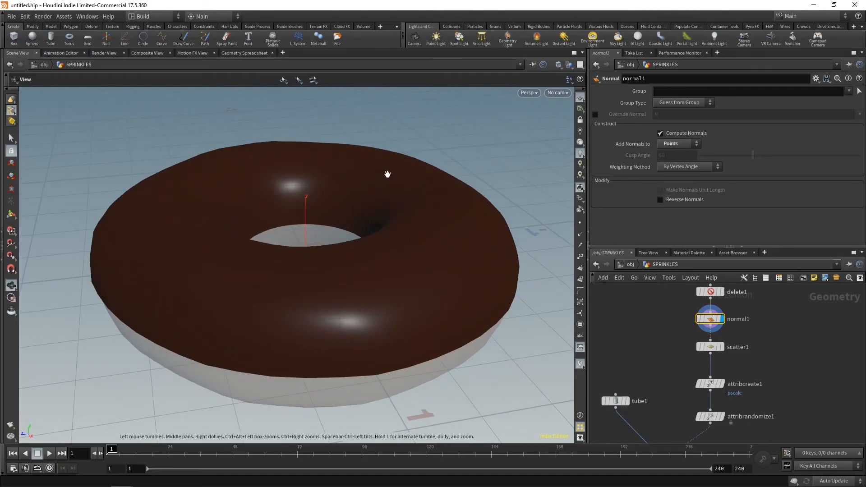
left_click(580, 235)
left_click_drag(378, 226, 330, 256)
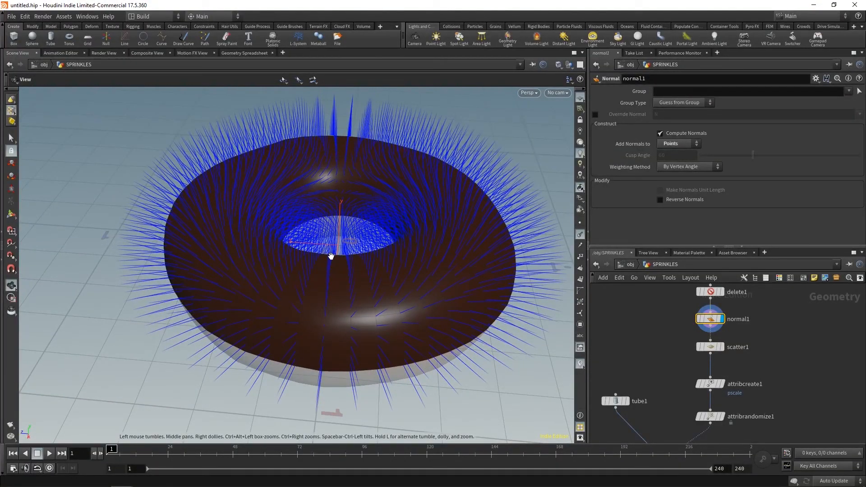
left_click_drag(331, 256, 275, 293)
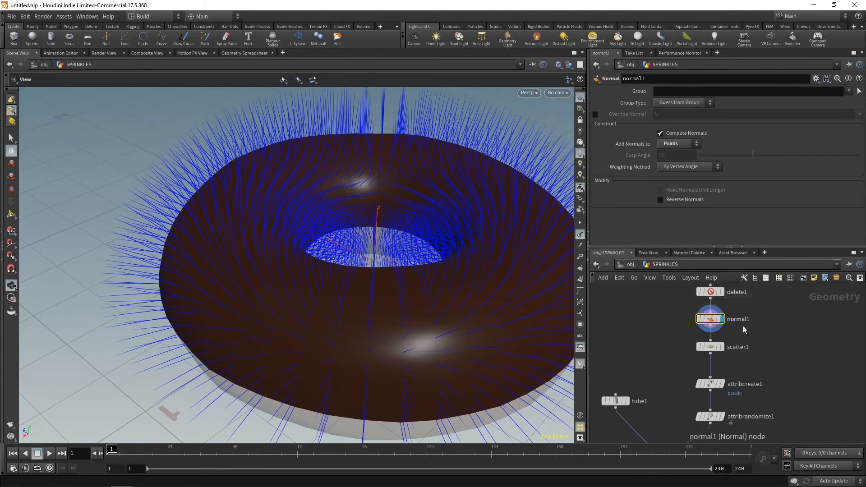
- Display scatter1's output and examine the normals on the scattered points
middle_click_drag(742, 325, 739, 339)
left_click(719, 349)
left_click(710, 359)
left_click_drag(350, 316, 398, 288)
middle_click_drag(722, 353, 723, 341)
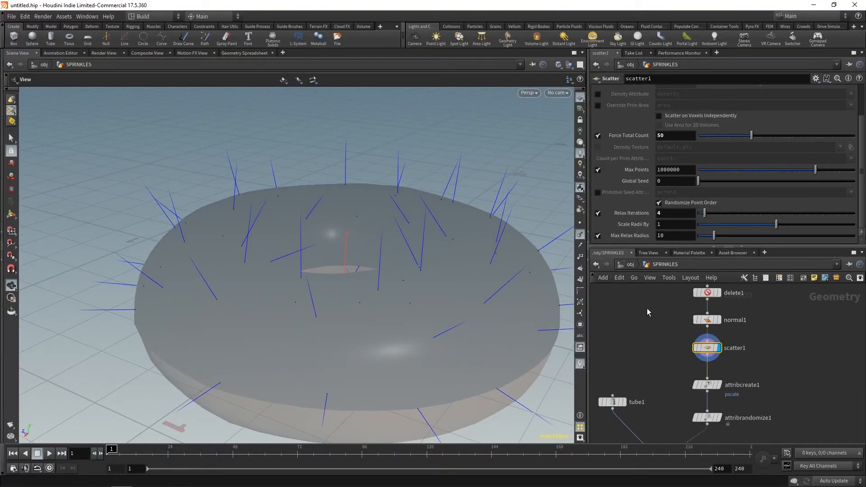
- Display normal1 again and compare its point normals with those inherited by scatter1's points
left_click(718, 321)
left_click(708, 321)
left_click_drag(373, 325, 526, 344)
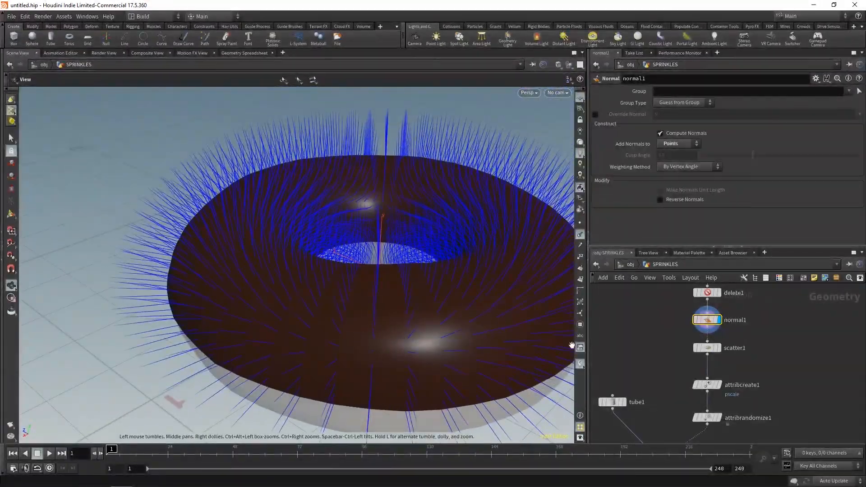
left_click(718, 348)
left_click(707, 348)
left_click_drag(325, 315, 460, 315)
- Display copytopoints1, hide the point normals, and inspect how the sprinkles lie on the icing
middle_click_drag(771, 380, 776, 307)
scroll(757, 338, "down", 1)
middle_click_drag(757, 338, 755, 345)
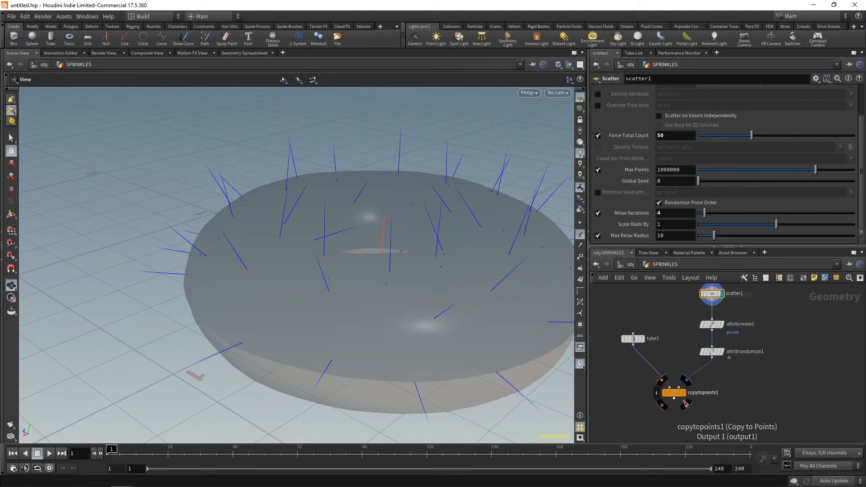
left_click_drag(505, 297, 509, 319)
left_click_drag(414, 271, 394, 263)
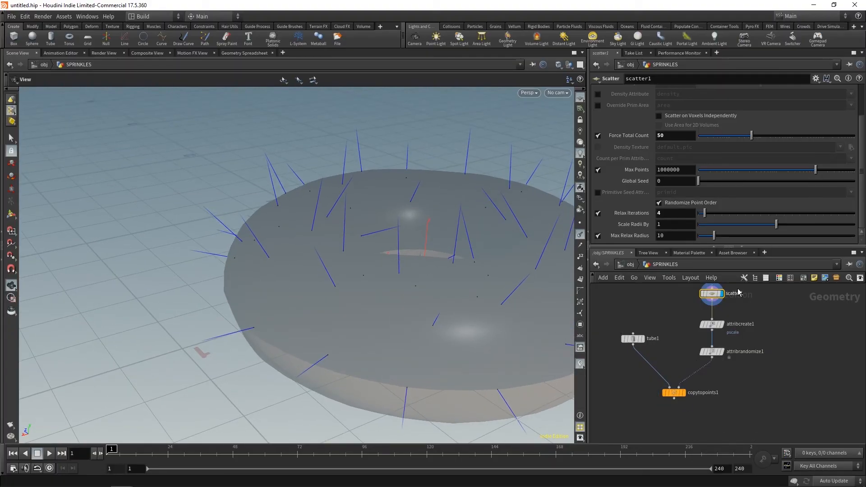
left_click(683, 392)
left_click(673, 393)
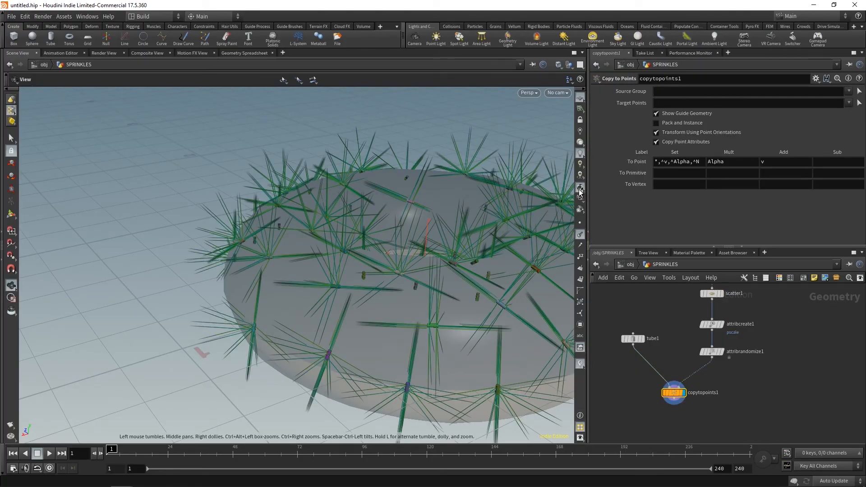
left_click(580, 235)
left_click_drag(519, 253, 347, 312)
- Insert a second Attribute Randomize node between attribrandomize1 and copytopoints1
key("Tab")
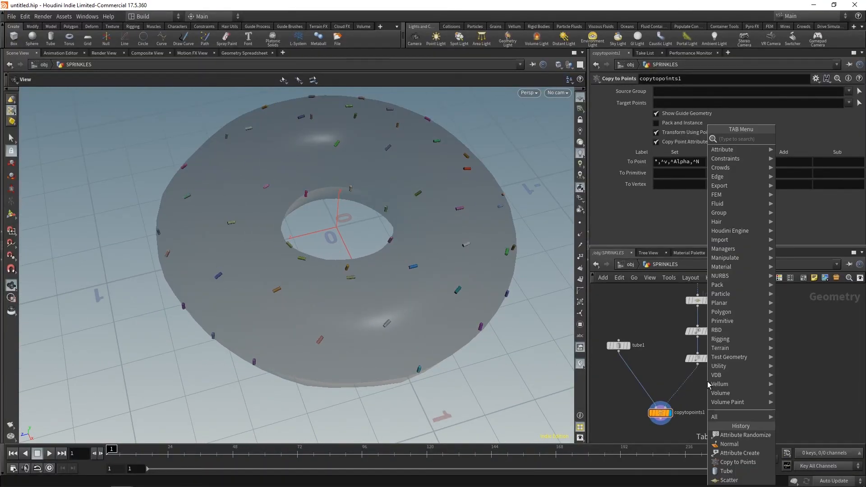
type("att")
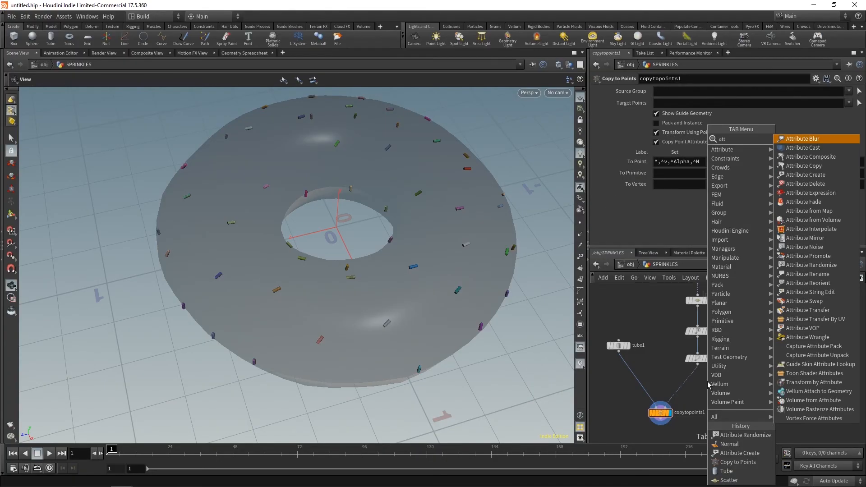
key("BackSpace")
key("BackSpace")
type("ra")
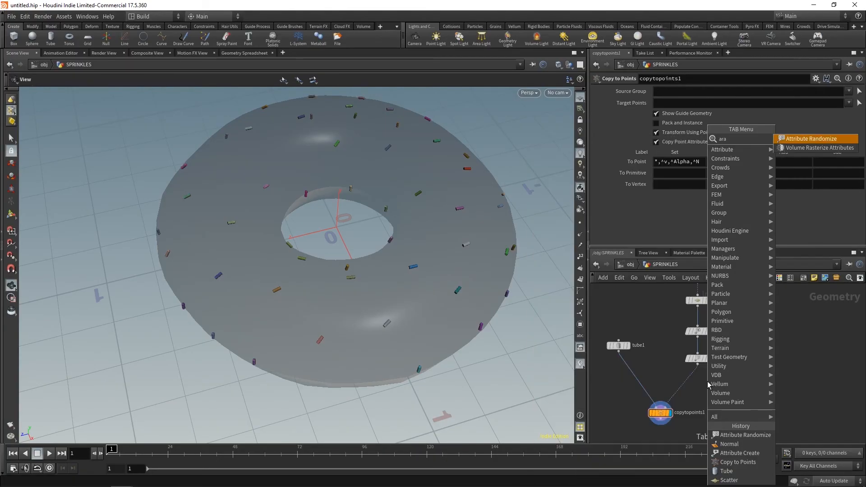
left_click(824, 140)
left_click(697, 383)
left_click_drag(696, 385, 700, 385)
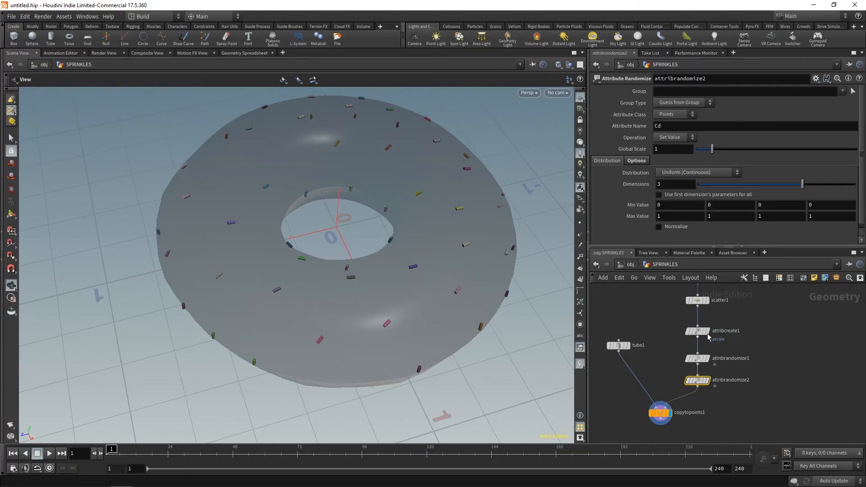
- Set attribrandomize2's attribute name to pscale and its operation to Multiply, then check the sprinkle sizes
left_click_drag(686, 124, 597, 120)
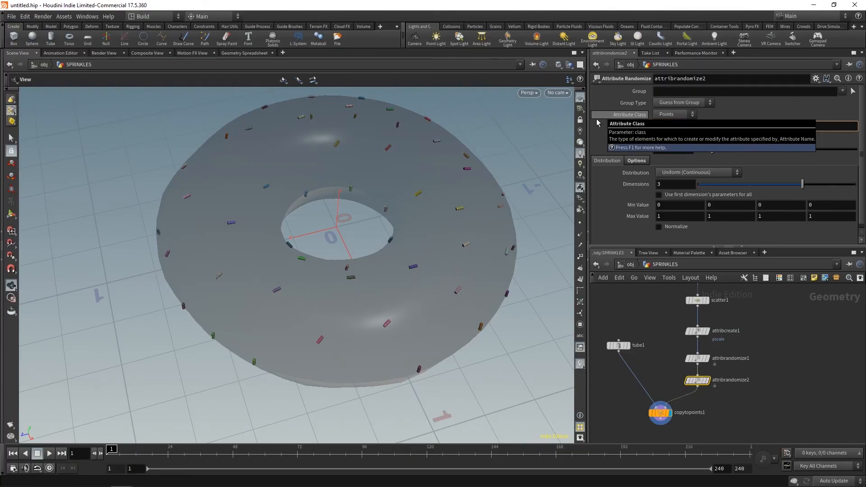
type("pscale")
key("Return")
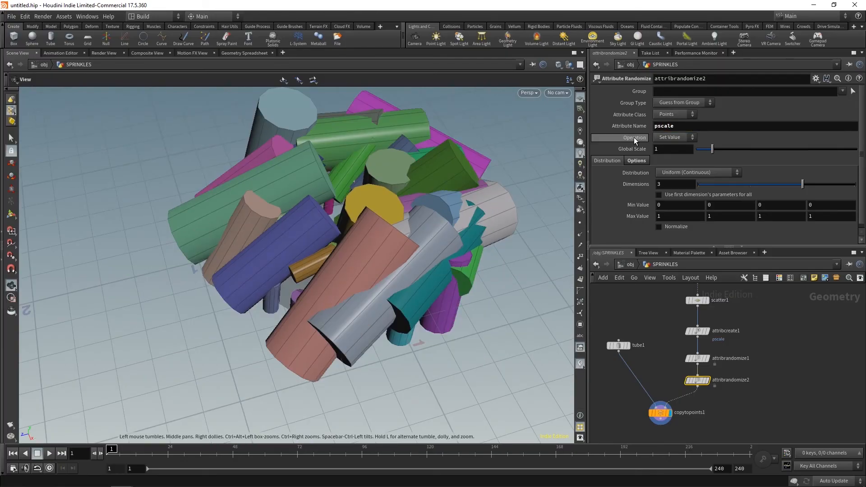
left_click(672, 137)
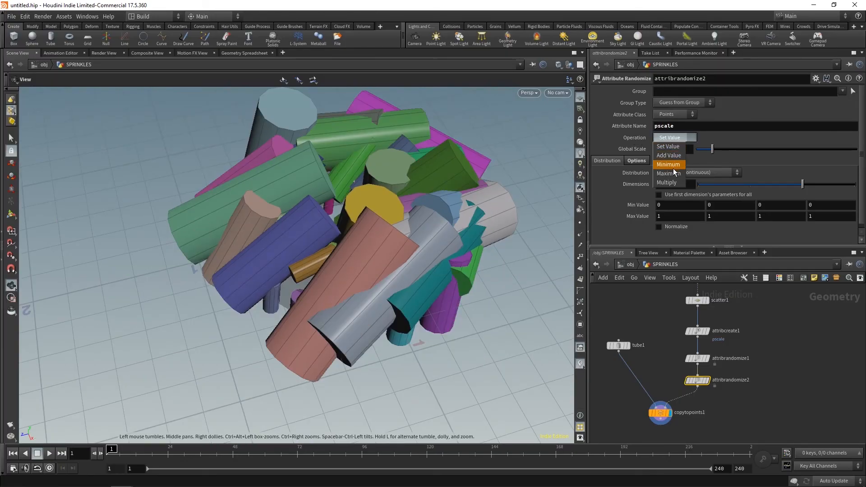
left_click(667, 183)
scroll(363, 232, "up", 6)
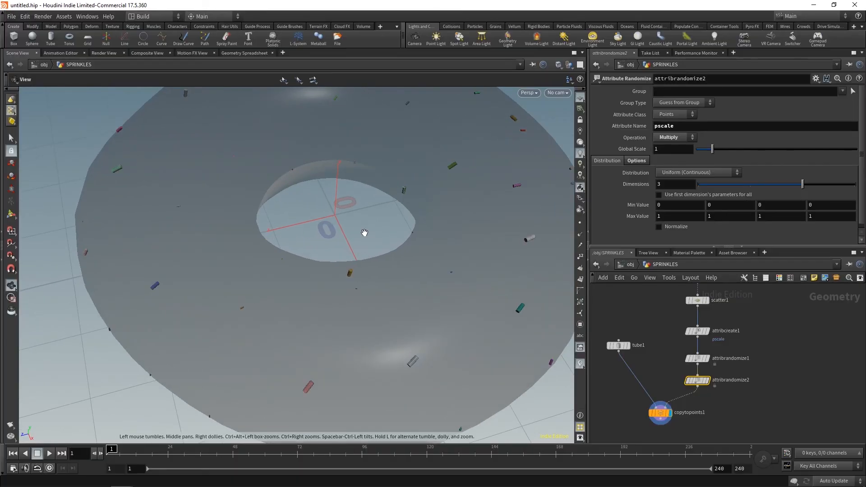
scroll(368, 232, "down", 3)
- Set all of attribrandomize2's minimum values to 0.4 and check the sprinkle sizes on the icing
middle_click_drag(636, 205, 656, 222)
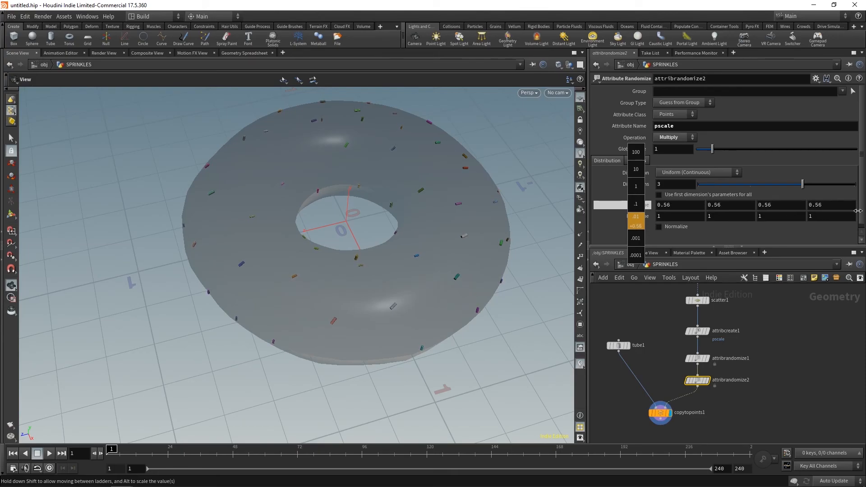
left_click_drag(350, 270, 383, 221)
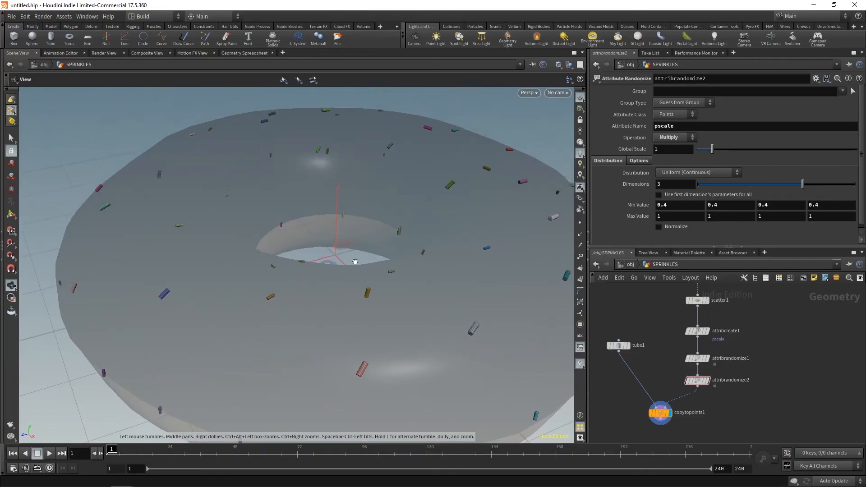
scroll(382, 221, "down", 3)
- Reduce tube1's radius scale to 0.152 to make the sprinkles thinner
left_click(618, 345)
scroll(618, 346, "up", 1)
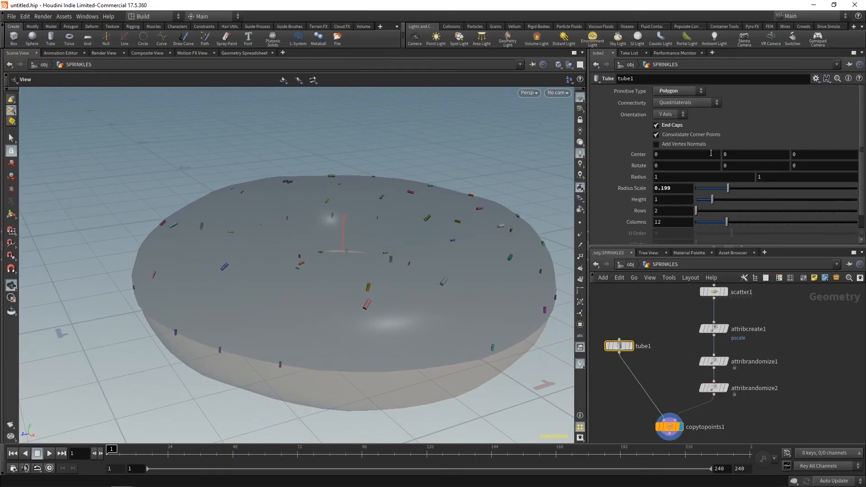
left_click_drag(755, 191, 706, 191)
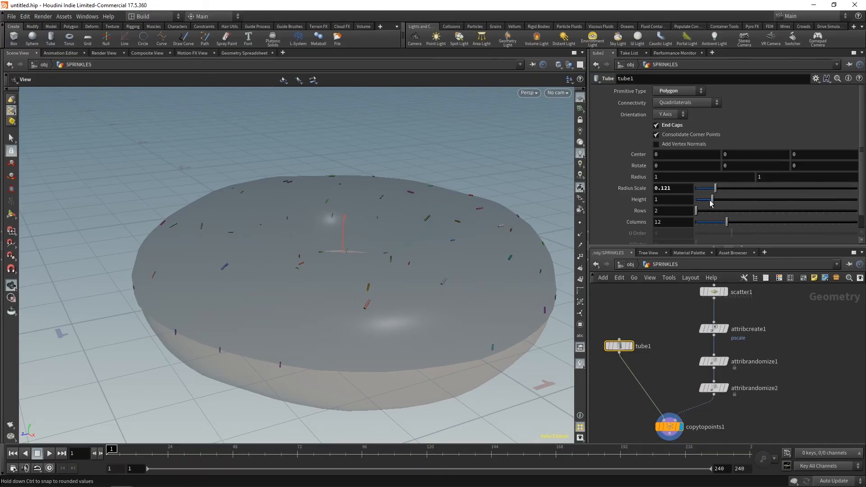
left_click_drag(709, 196, 714, 197)
- Add a Null node below copytopoints1 and connect copytopoints1's output to it
scroll(734, 380, "down", 2)
key("Tab")
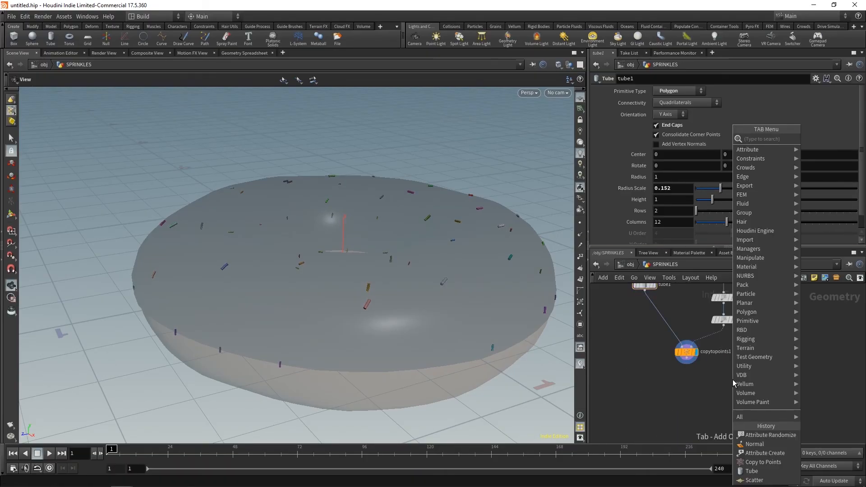
type("null")
key("Return")
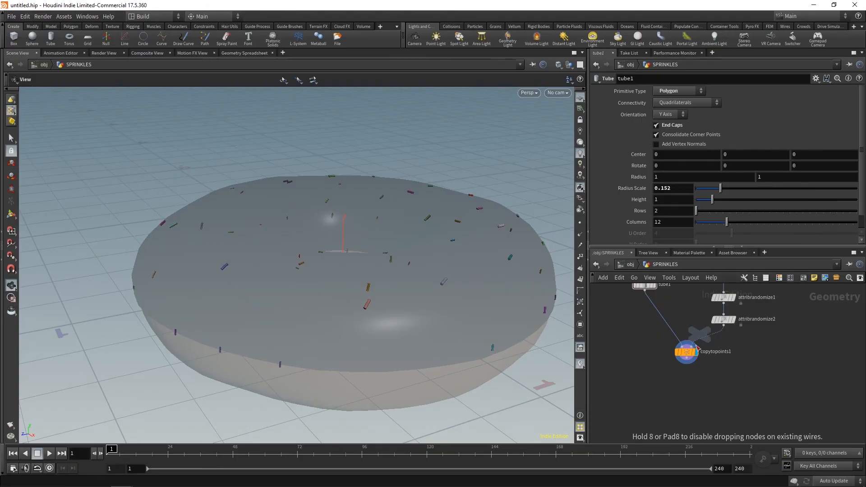
left_click(686, 390)
left_click(686, 362)
left_click(686, 385)
- Rename the Null node SPRINKLES_OUT and make it the displayed output of the network
double_click(702, 393)
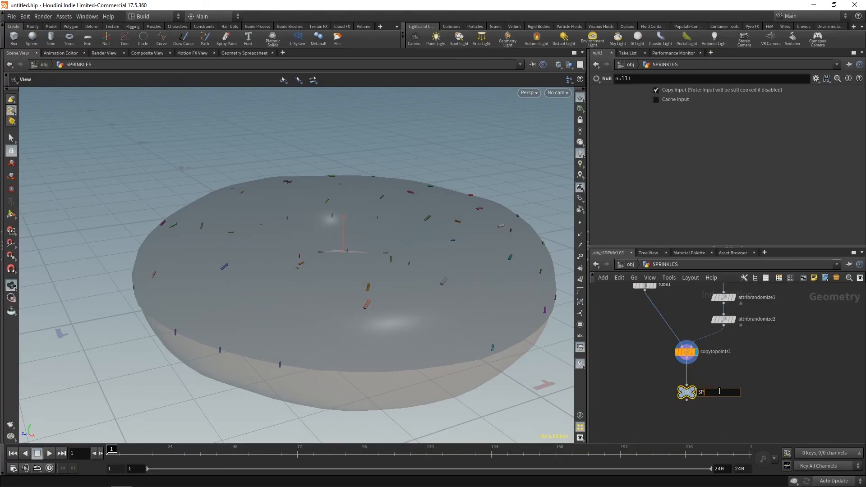
type("SPRINKLES_OUT")
key("Return")
scroll(766, 364, "down", 3)
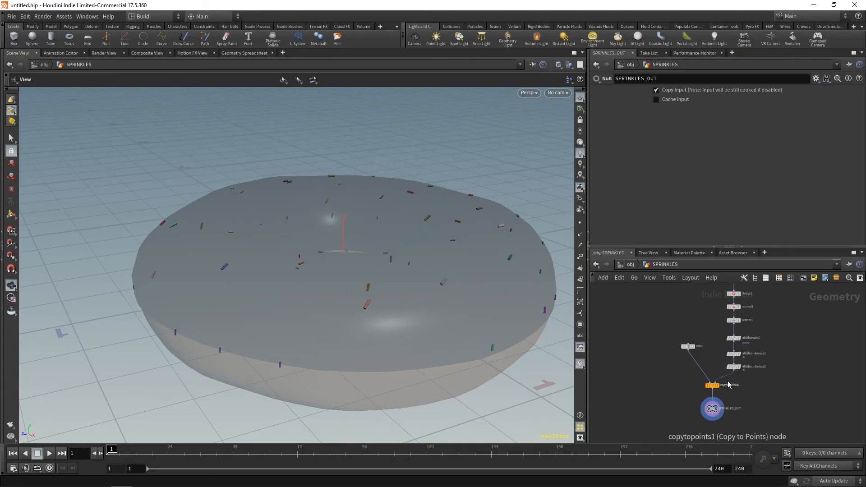
scroll(741, 329, "up", 2)
scroll(742, 321, "up", 1)
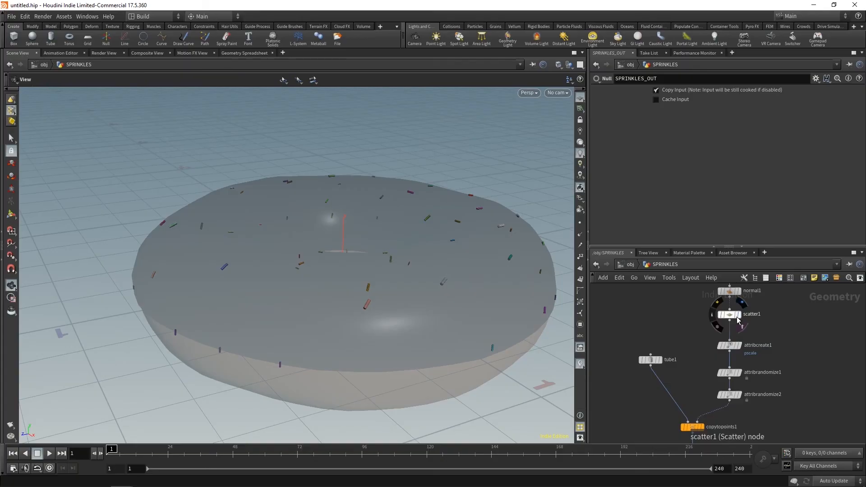
- Raise scatter1's Force Total Count to 2163 and inspect the sprinkle coverage on the icing
left_click(729, 315)
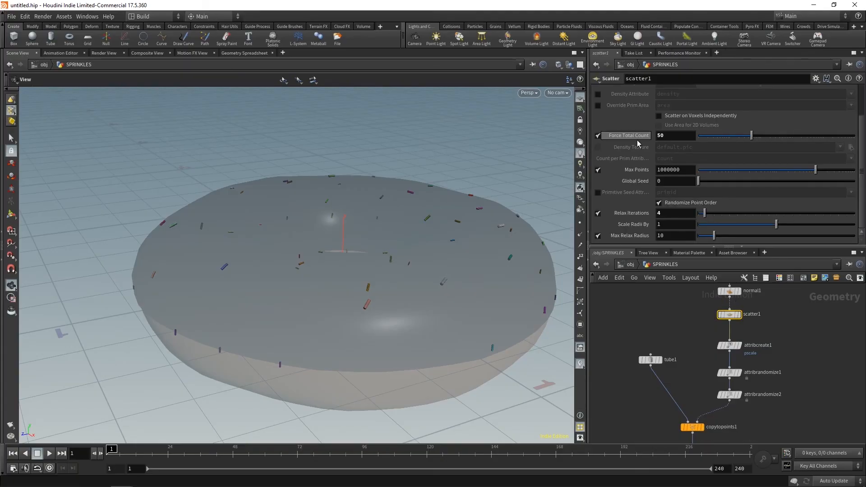
middle_click_drag(634, 140, 812, 130)
left_click_drag(377, 252, 366, 292)
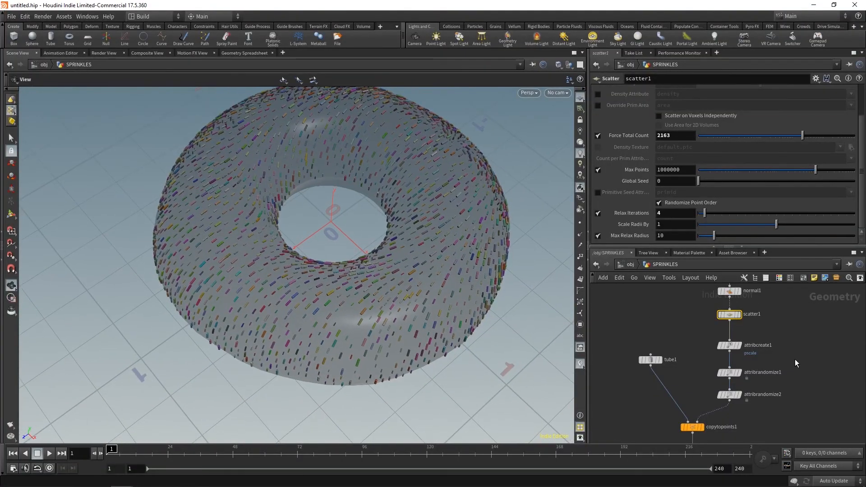
- Make room above copytopoints1 and insert an Attribute Randomize node between attribrandomize2 and copytopoints1
middle_click_drag(811, 371, 796, 347)
left_click_drag(724, 334, 701, 321)
left_click(750, 400)
scroll(763, 367, "down", 3)
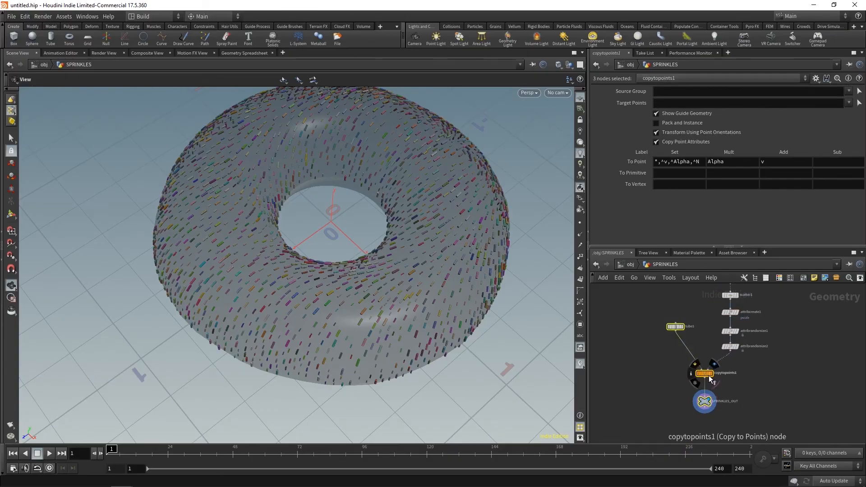
scroll(732, 379, "up", 3)
key("Tab")
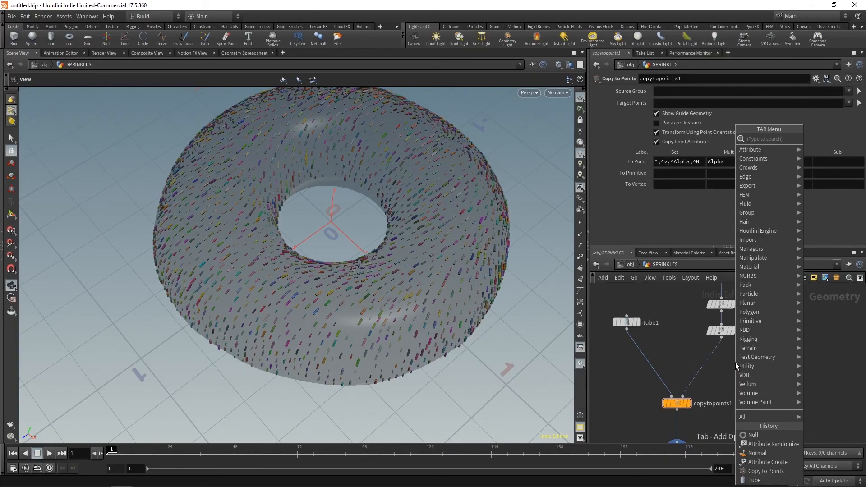
type("attribute ra")
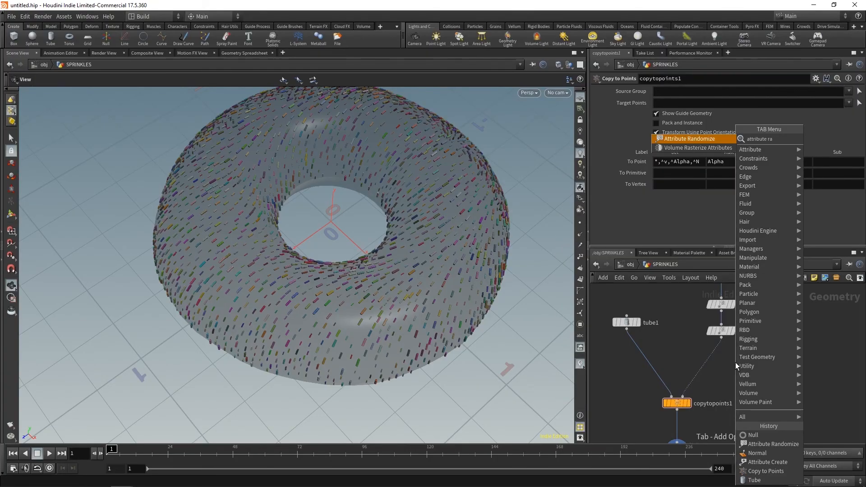
left_click(686, 140)
left_click(710, 365)
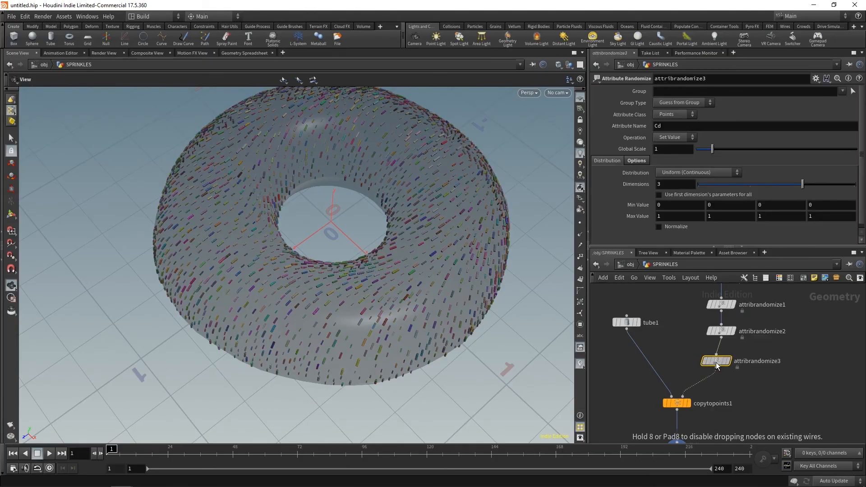
- Set attribrandomize3's attribute name to up to randomise the sprinkles' orientation, and inspect them from several angles
left_click_drag(665, 124, 646, 127)
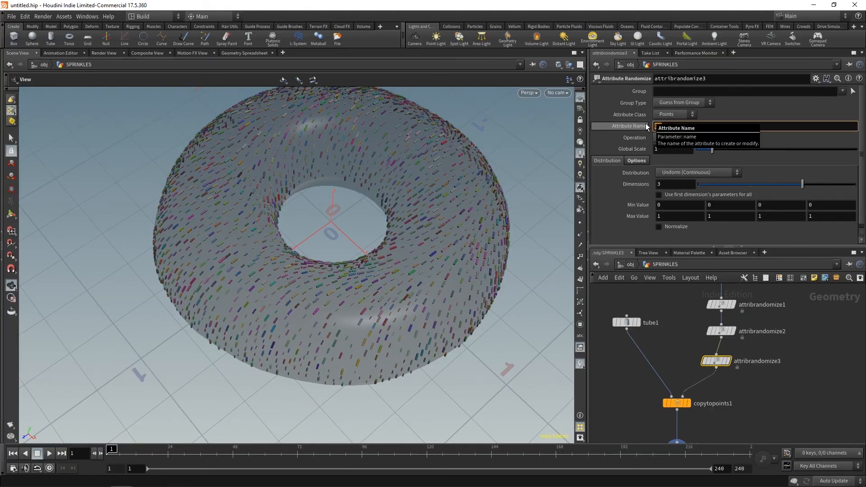
key("Return")
left_click_drag(344, 243, 263, 261)
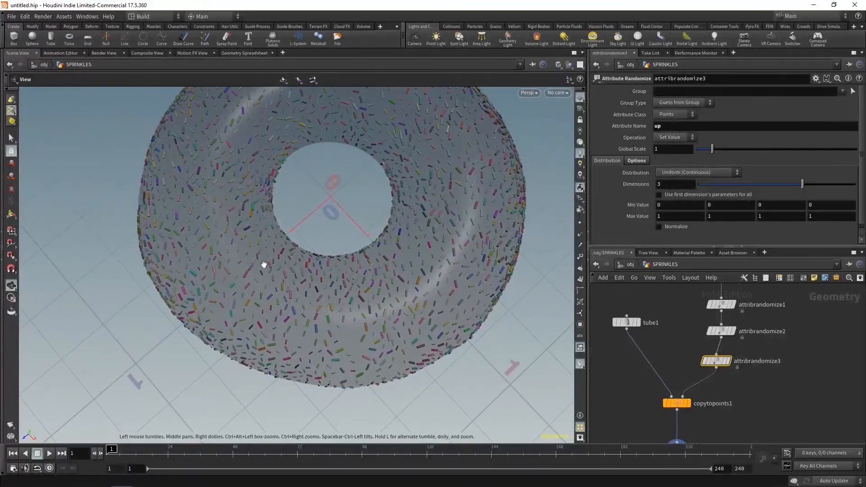
left_click_drag(340, 182, 467, 248)
- Examine the geometry counts and point attributes in SPRINKLES_OUT's node information, enlarging the window to read the attribute list
middle_click_drag(759, 411, 767, 342)
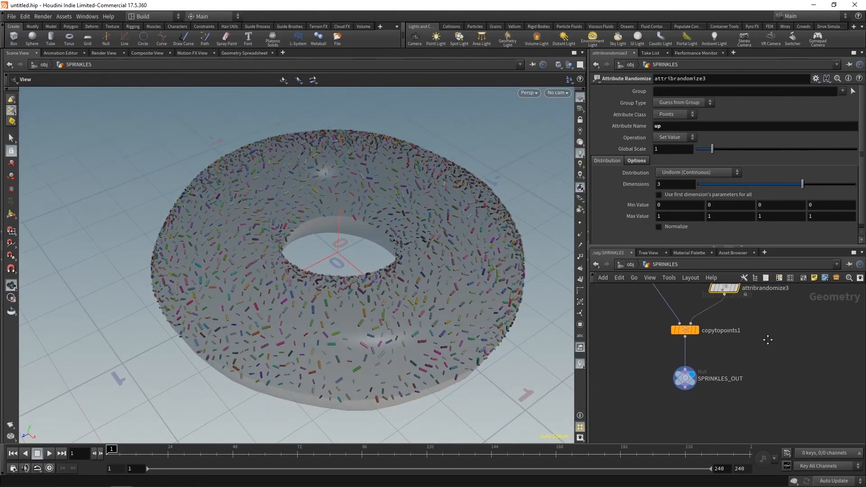
scroll(728, 358, "up", 1)
left_click(677, 375)
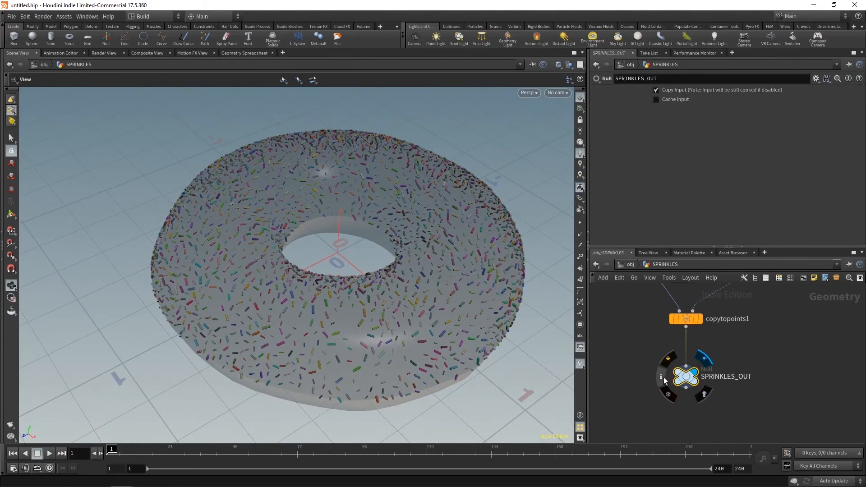
left_click(662, 376)
left_click_drag(520, 228, 468, 69)
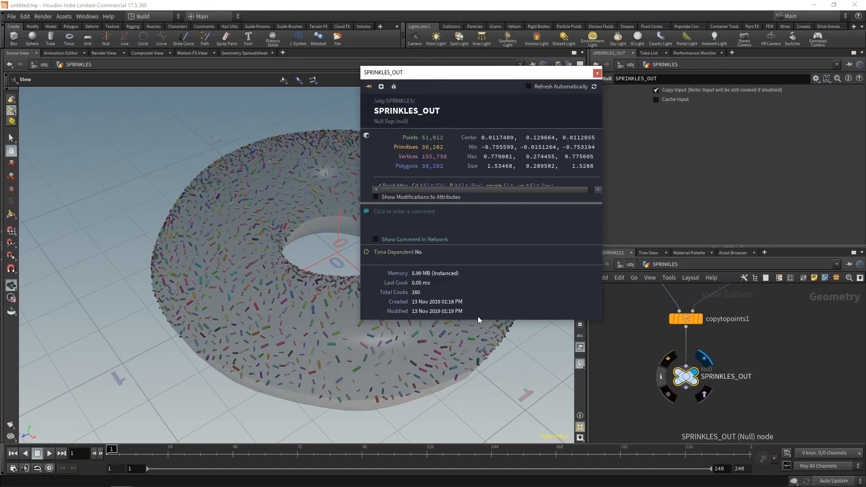
left_click_drag(477, 320, 477, 382)
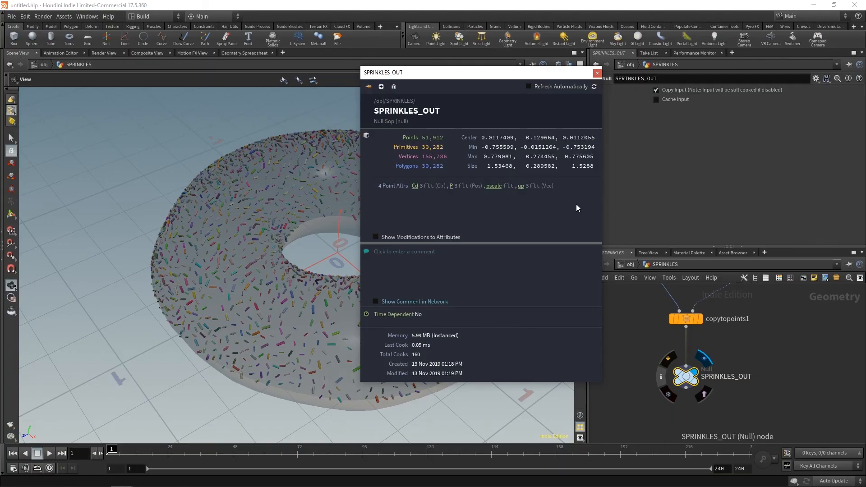
left_click(596, 74)
- Return to the object level and inspect the complete donut with its icing and sprinkles
scroll(749, 331, "down", 3)
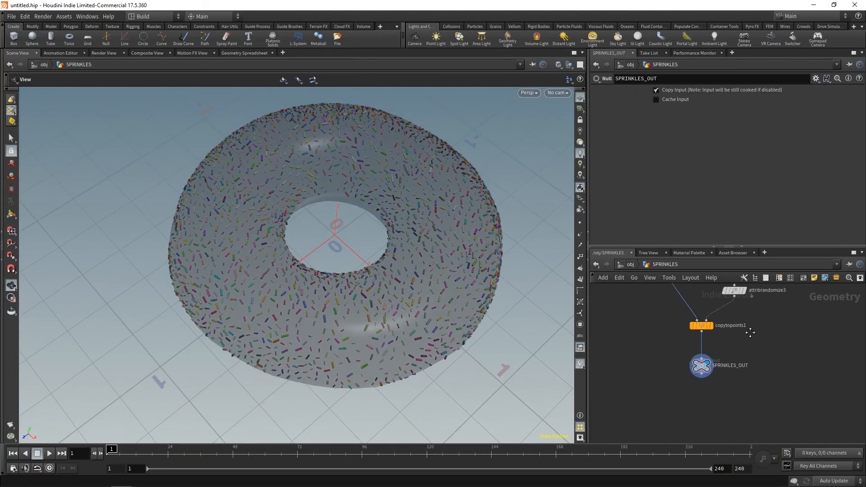
left_click(630, 265)
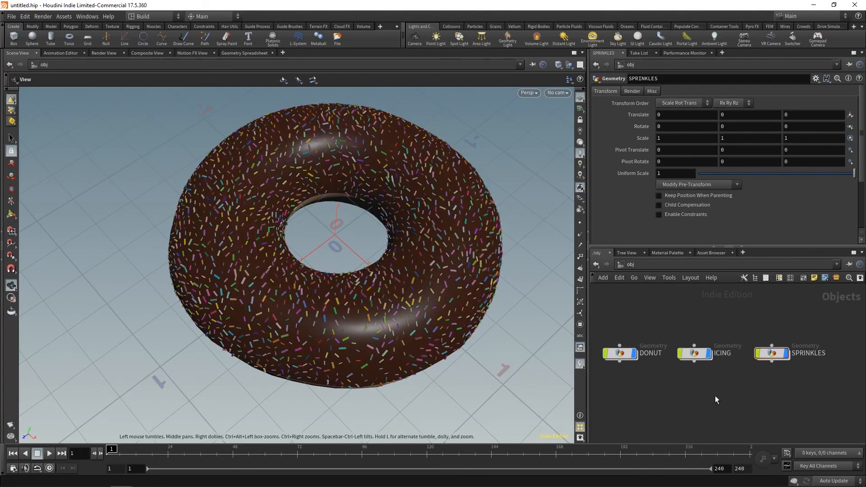
left_click_drag(425, 300, 363, 259)
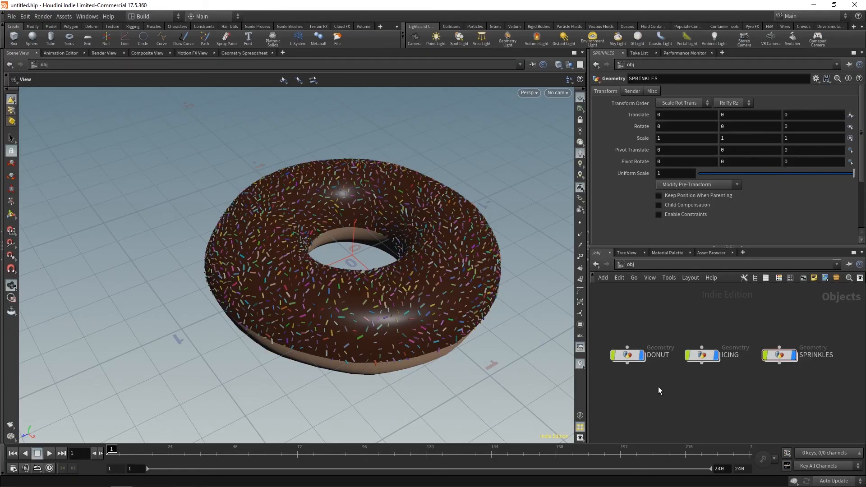
- Add a Sphere node beside tube1 in the SPRINKLES network and set its primitive type to Polygon Mesh
double_click(779, 355)
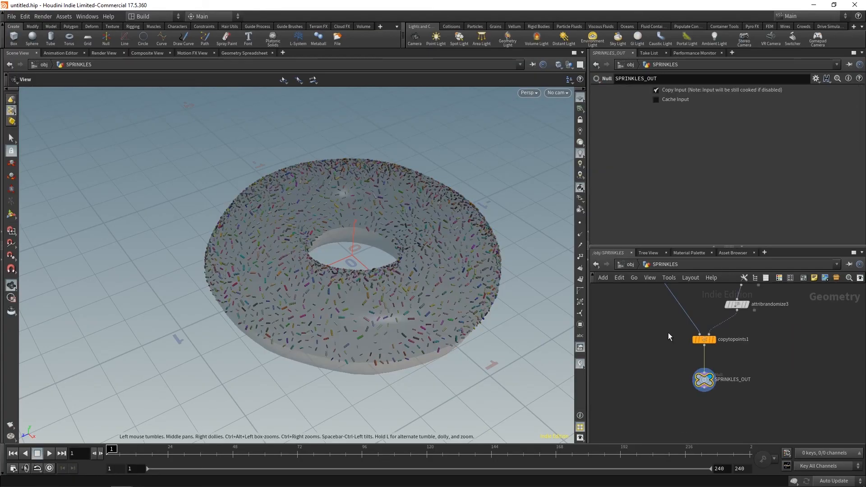
key("Tab")
type("s")
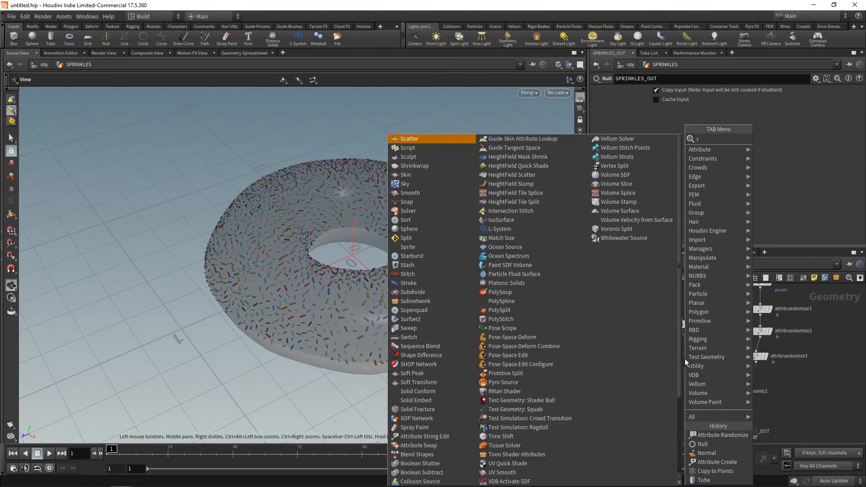
type("phere")
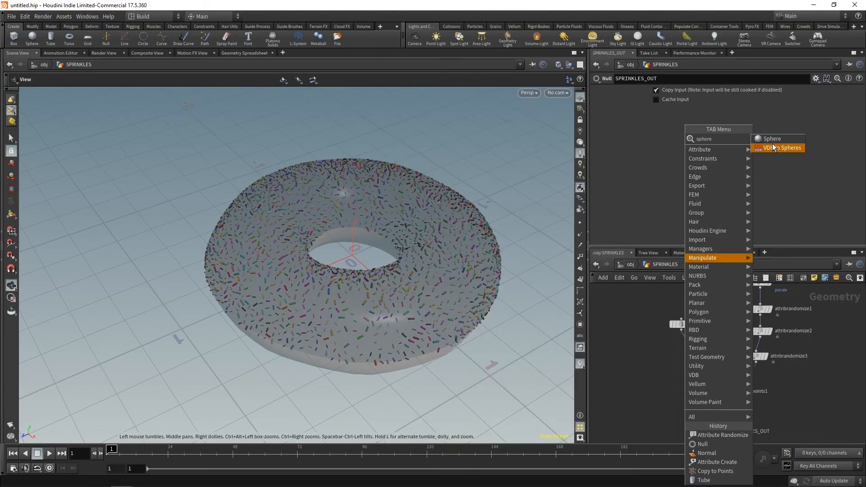
left_click(772, 138)
left_click(638, 331)
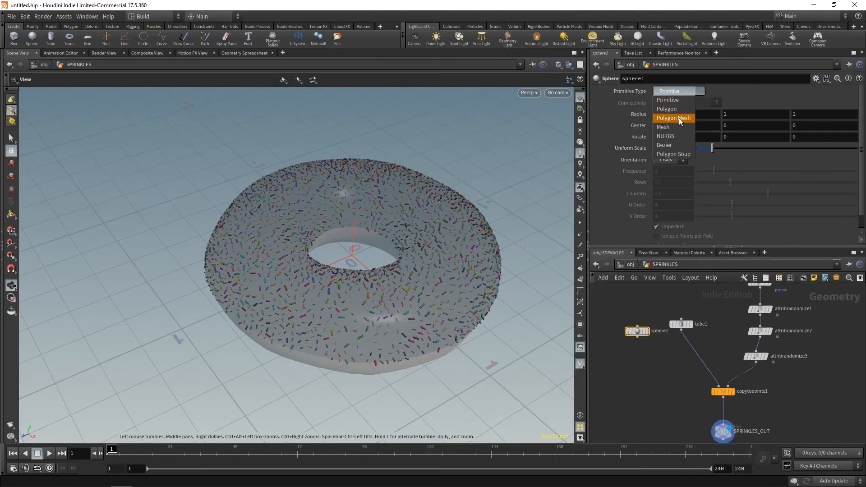
left_click(678, 118)
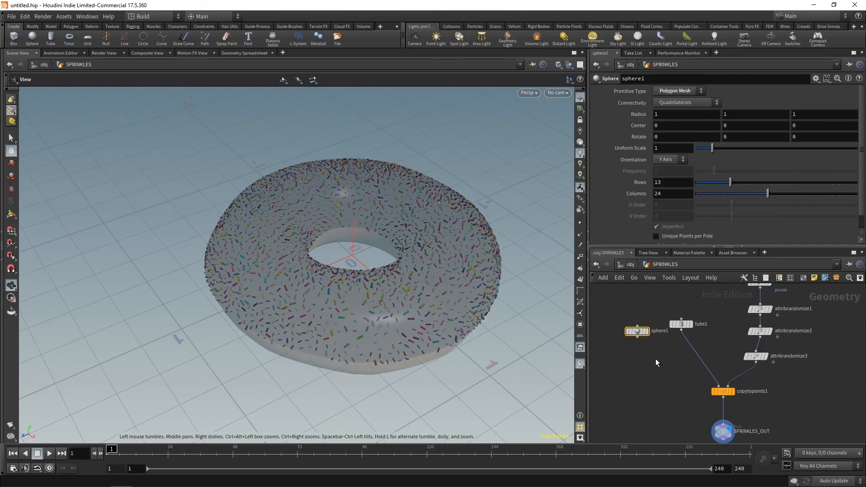
- Connect sphere1 to copytopoints1 in place of tube1 and inspect the ball-shaped sprinkles on the whole donut
left_click(718, 386)
left_click(630, 264)
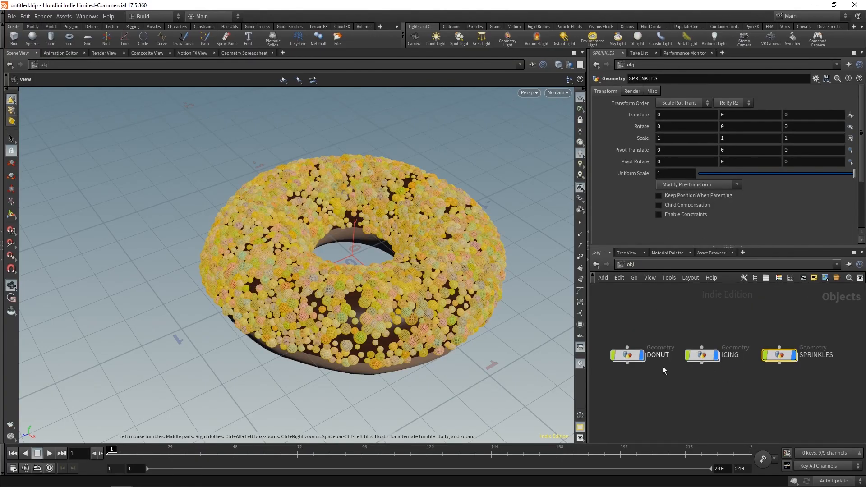
mouse_move(388, 270)
left_mouse_down()
mouse_move(367, 213)
mouse_move(395, 235)
mouse_move(405, 373)
mouse_move(404, 216)
mouse_move(378, 251)
mouse_move(426, 332)
mouse_move(382, 264)
left_mouse_up()
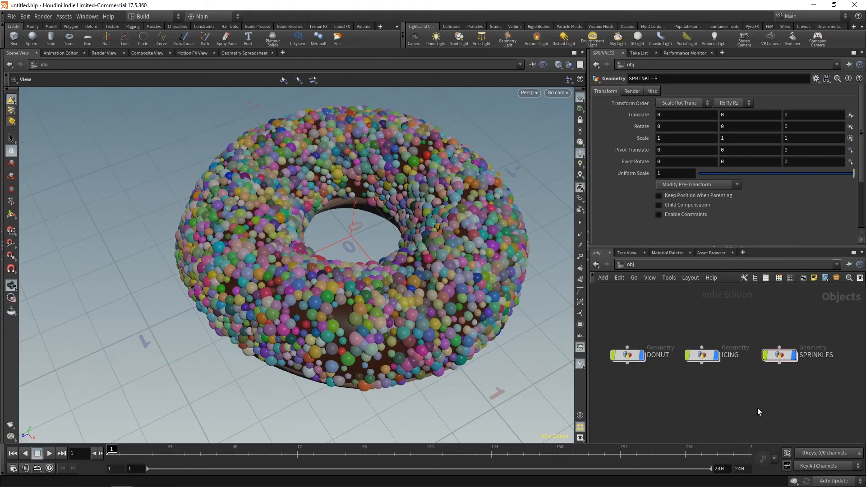
- Review the node chain inside SPRINKLES and inspect the sphere-sprinkled donut again at the object level
double_click(779, 355)
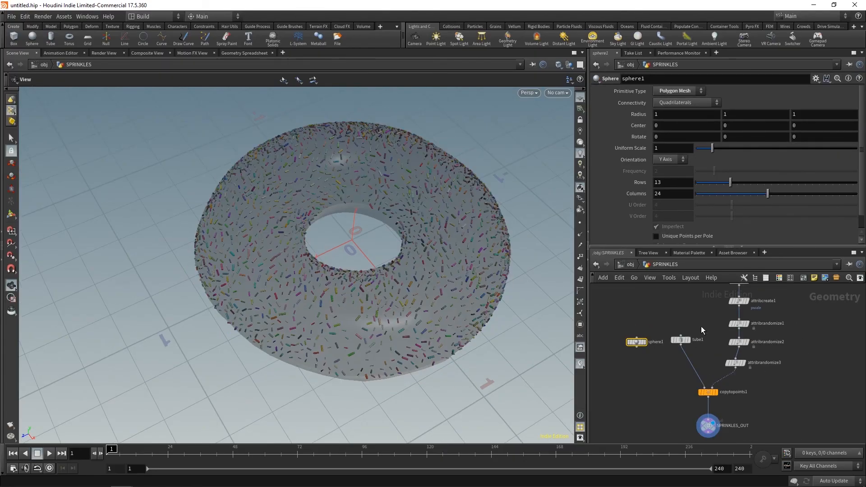
scroll(701, 326, "up", 1)
mouse_move(701, 325)
middle_mouse_down()
mouse_move(706, 303)
mouse_move(706, 310)
middle_mouse_up()
scroll(812, 324, "down", 1)
middle_click_drag(815, 324, 768, 328)
scroll(705, 351, "up", 1)
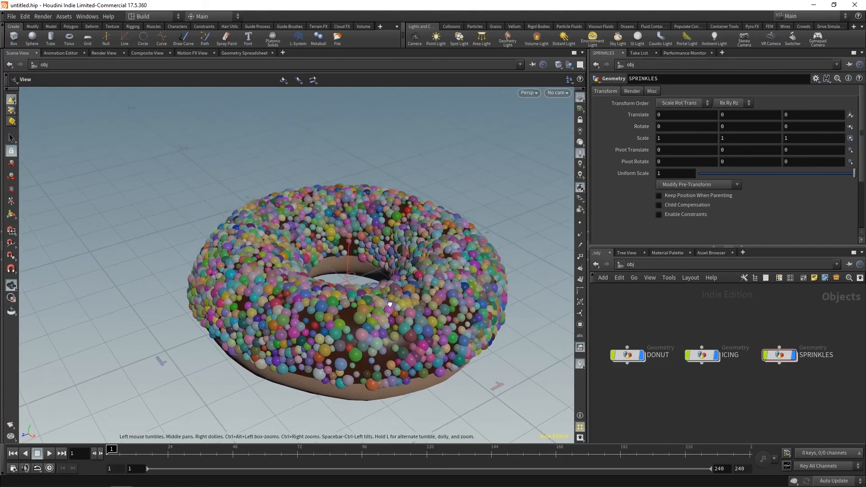
left_click_drag(388, 343, 420, 310)
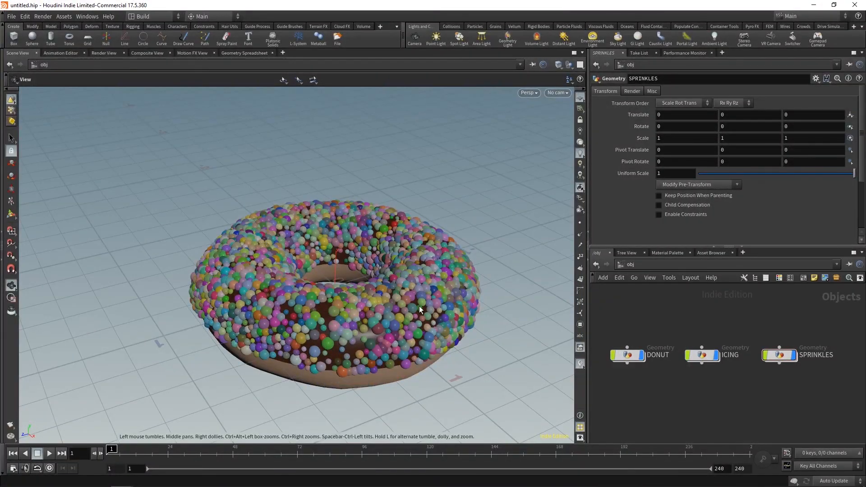